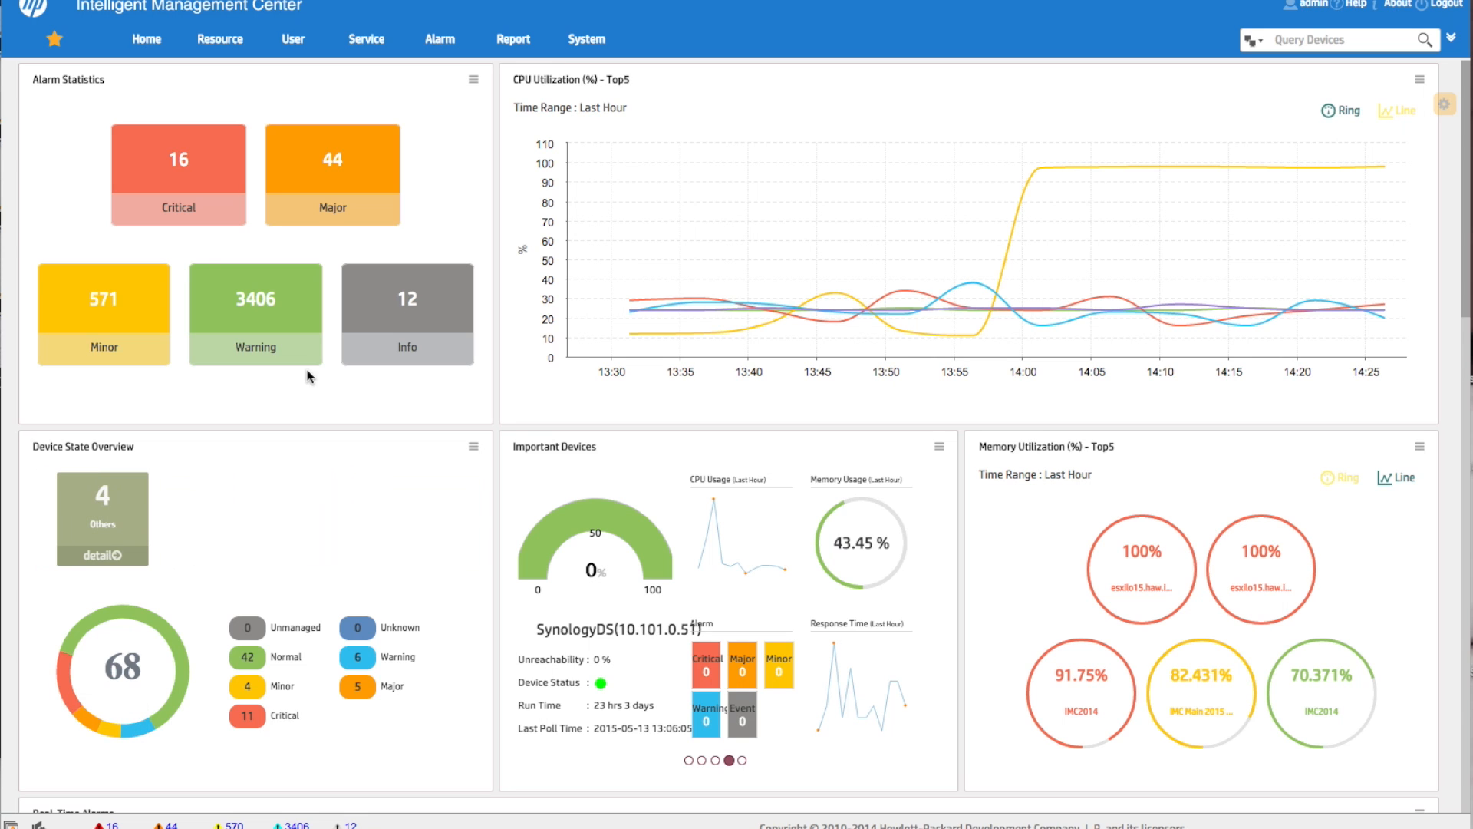
# Step: Open the Software Library of the Configuration Center and show its options for adding software
pyautogui.click(366, 40)
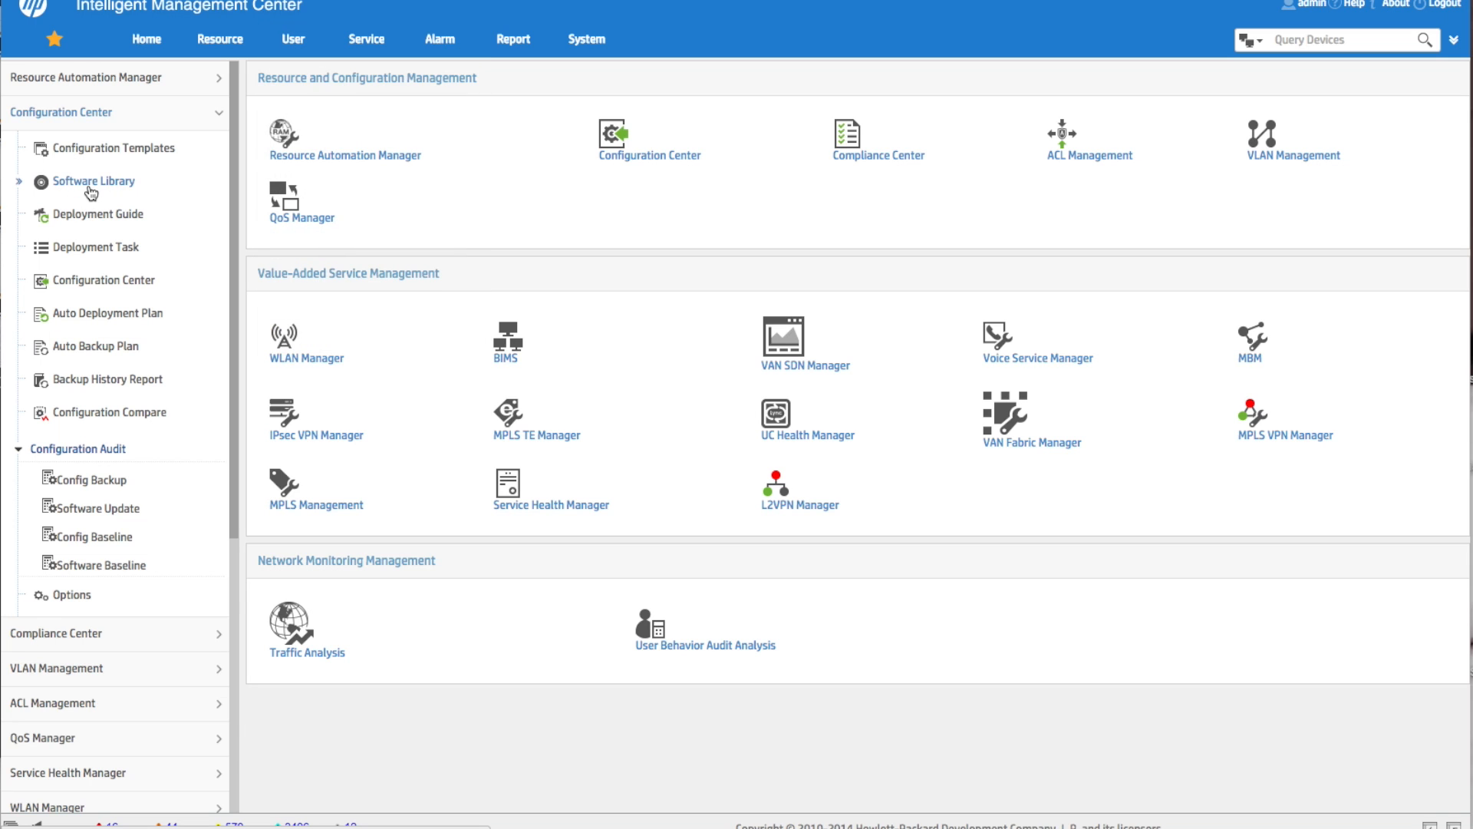
pyautogui.click(90, 188)
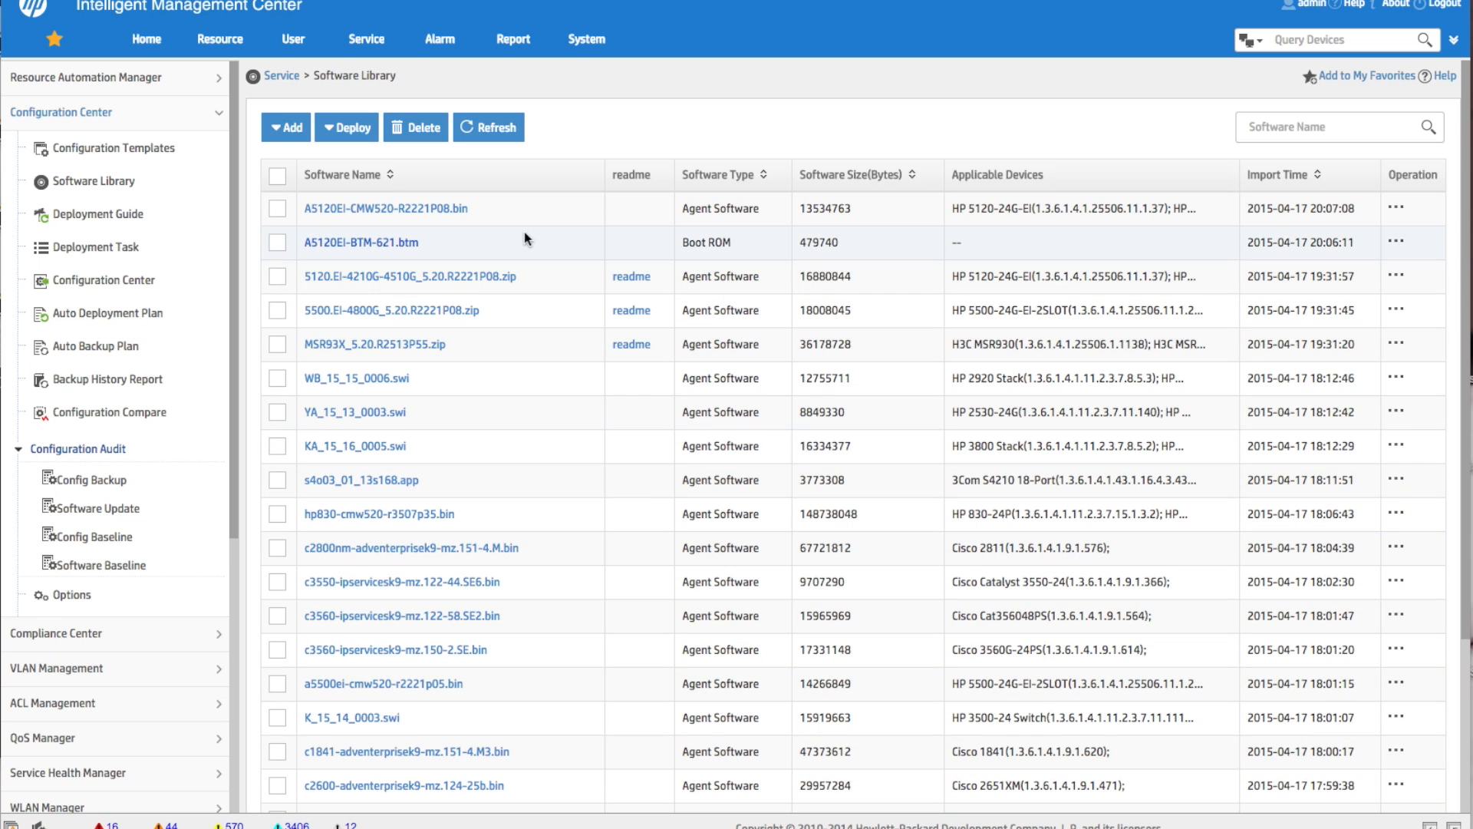
pyautogui.click(273, 127)
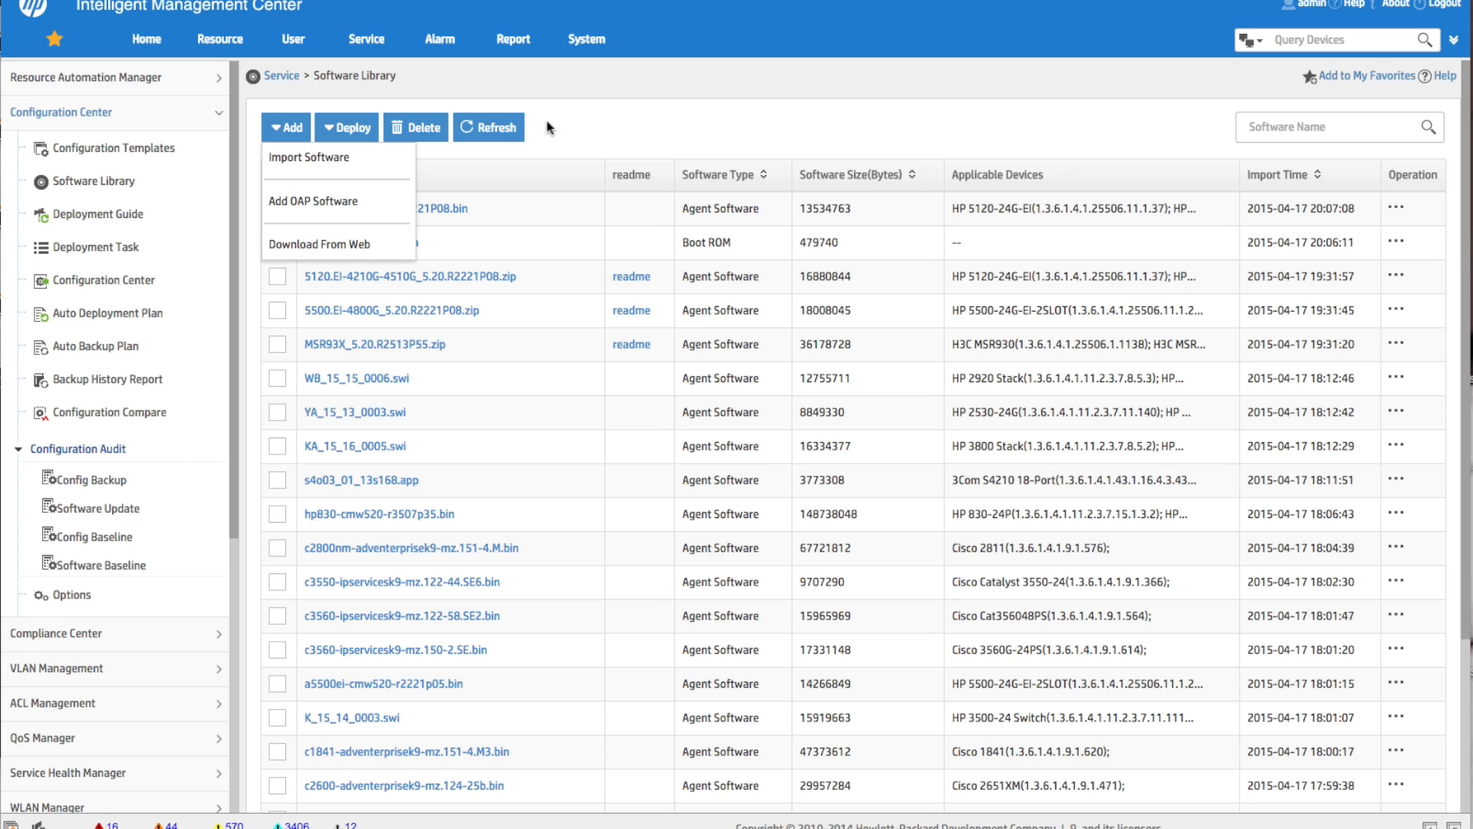
pyautogui.click(587, 38)
pyautogui.moveTo(654, 71)
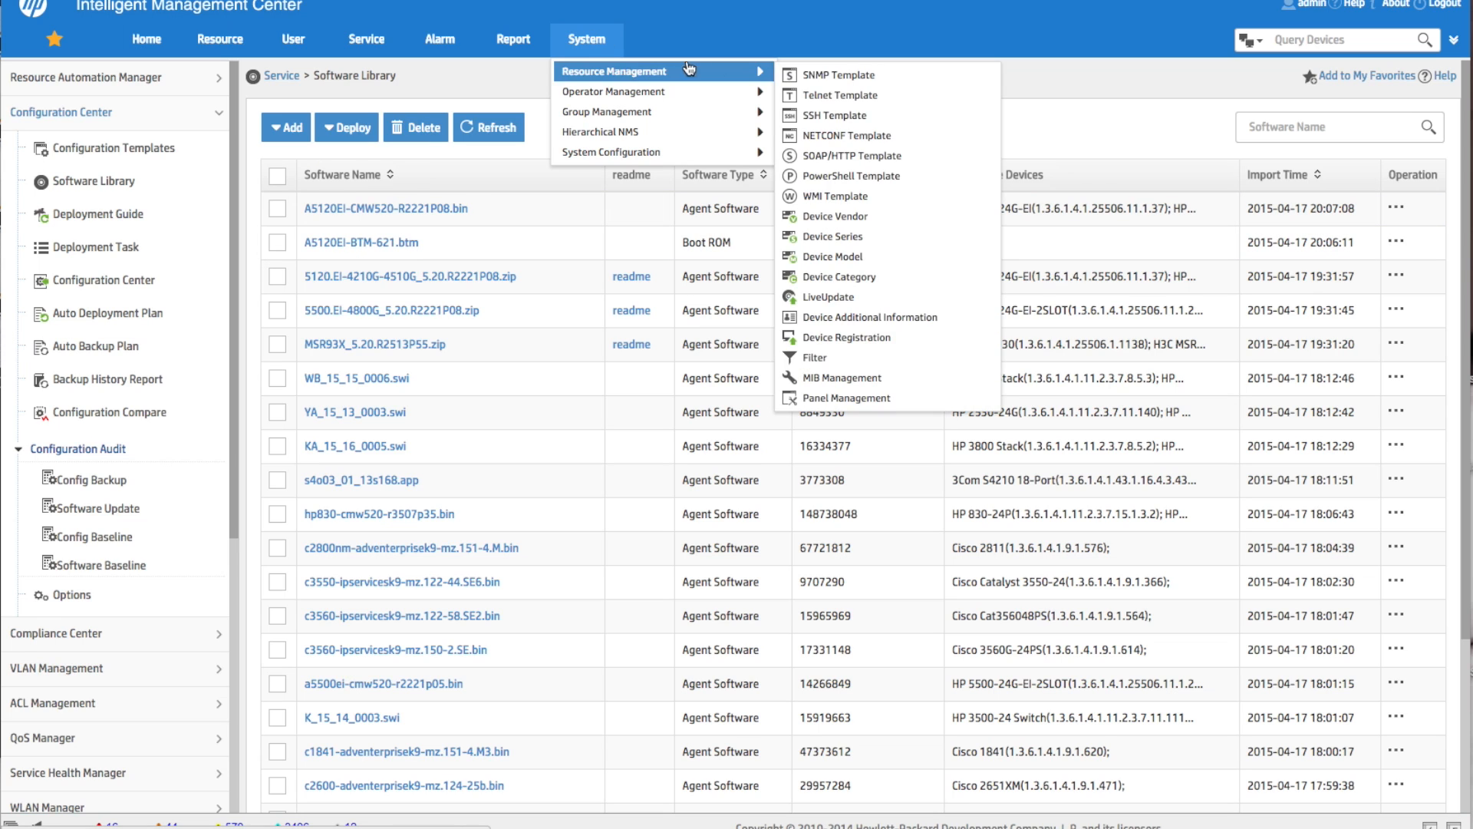
pyautogui.moveTo(732, 73)
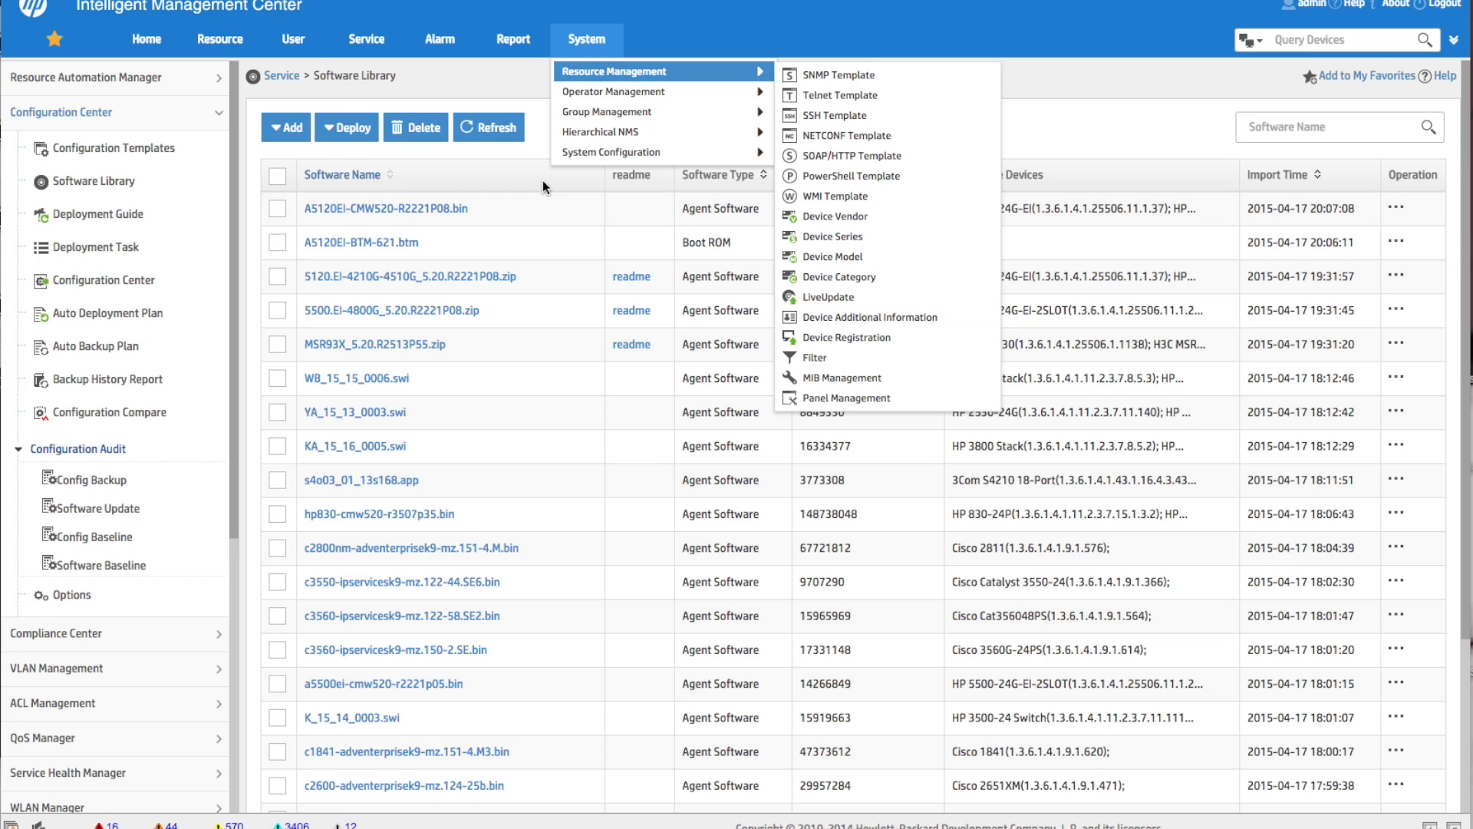
pyautogui.click(287, 127)
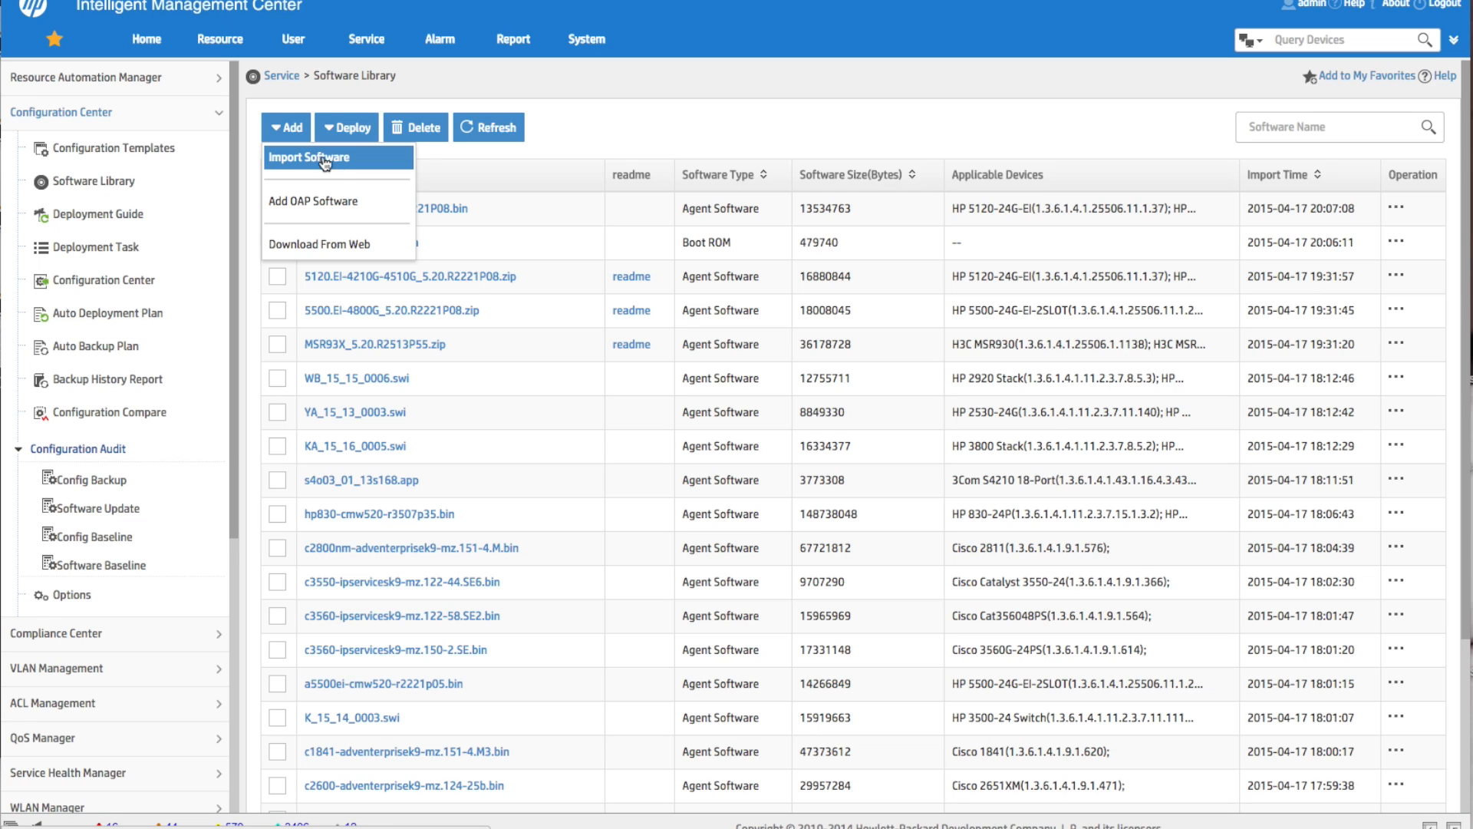
pyautogui.click(694, 122)
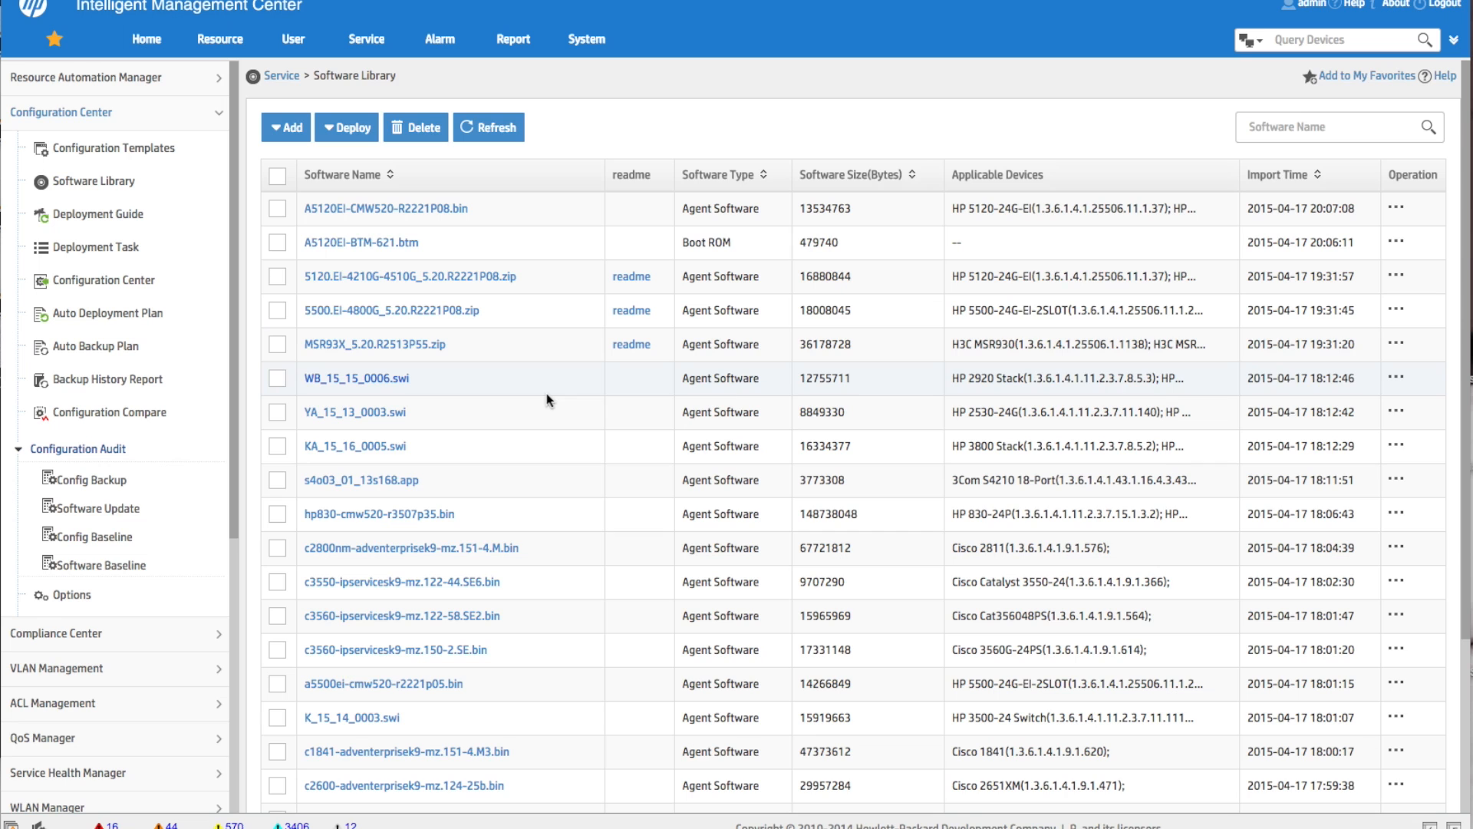
# Step: Review the applicable device models in the modification details of a5120ei-cmw520-r2220p02.bin, leaving them without saving
pyautogui.scroll(-2, 551, 534)
pyautogui.scroll(-1, 551, 535)
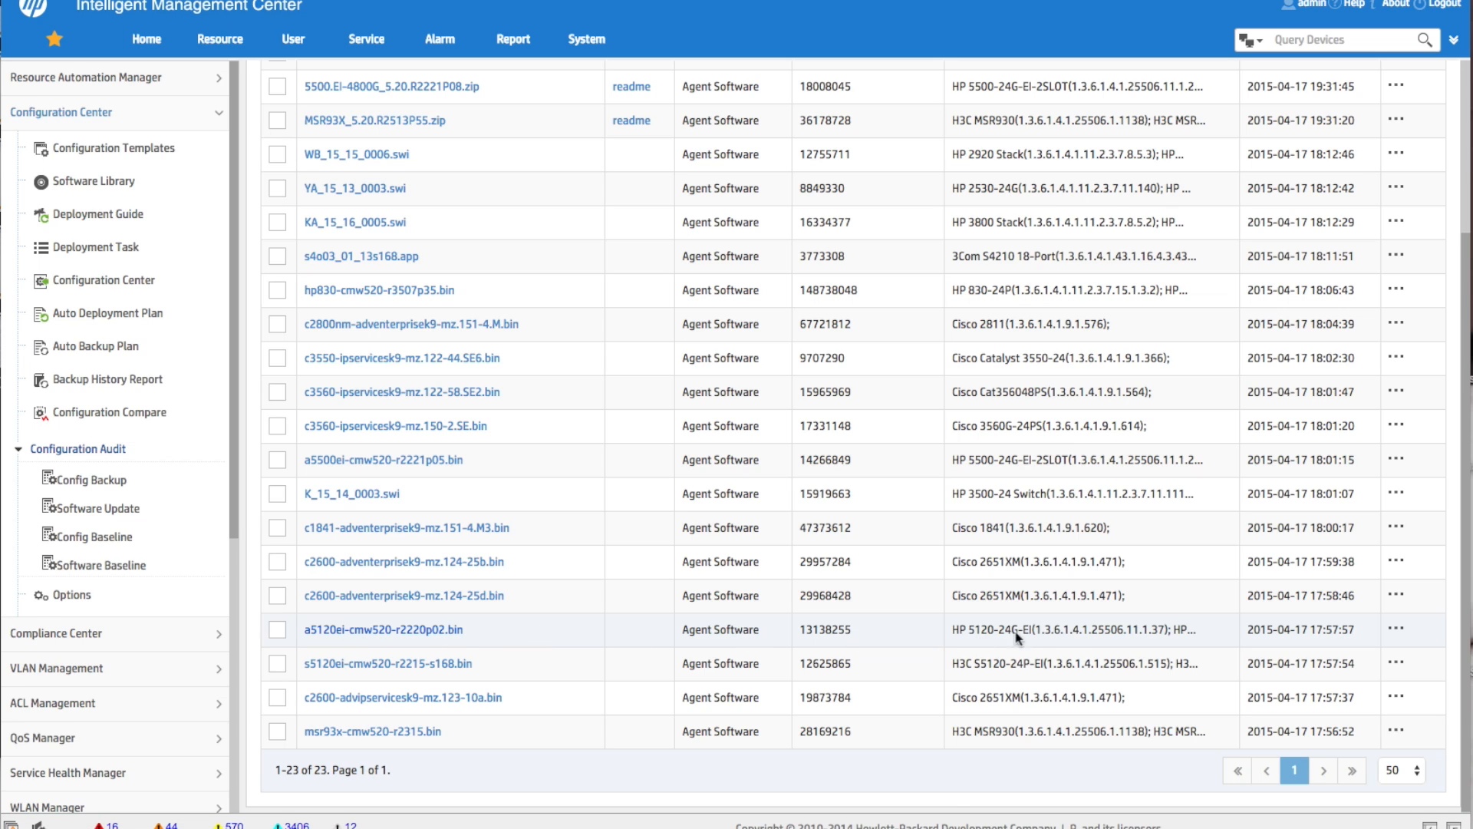
pyautogui.click(1397, 630)
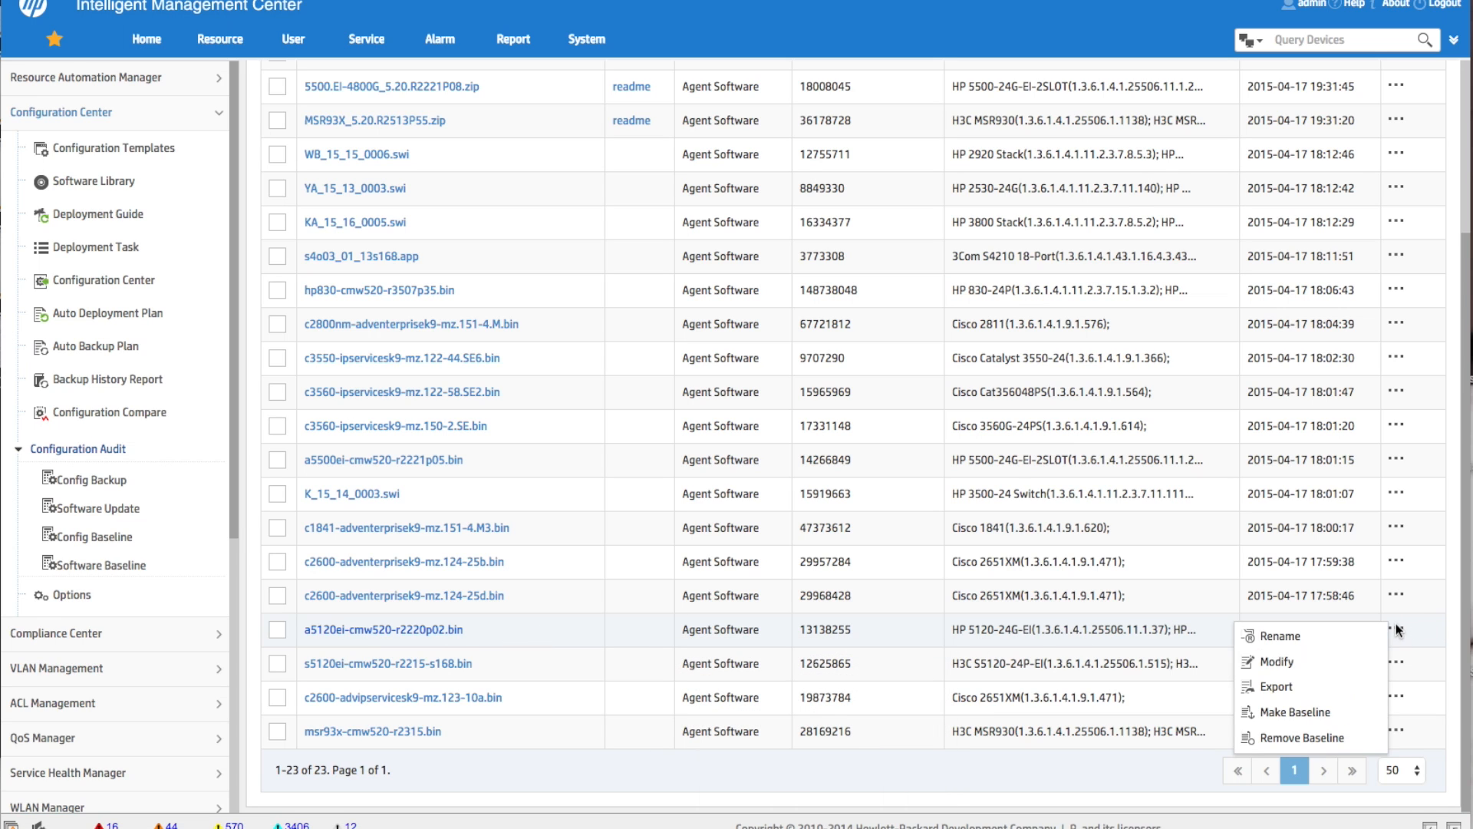
pyautogui.click(1279, 663)
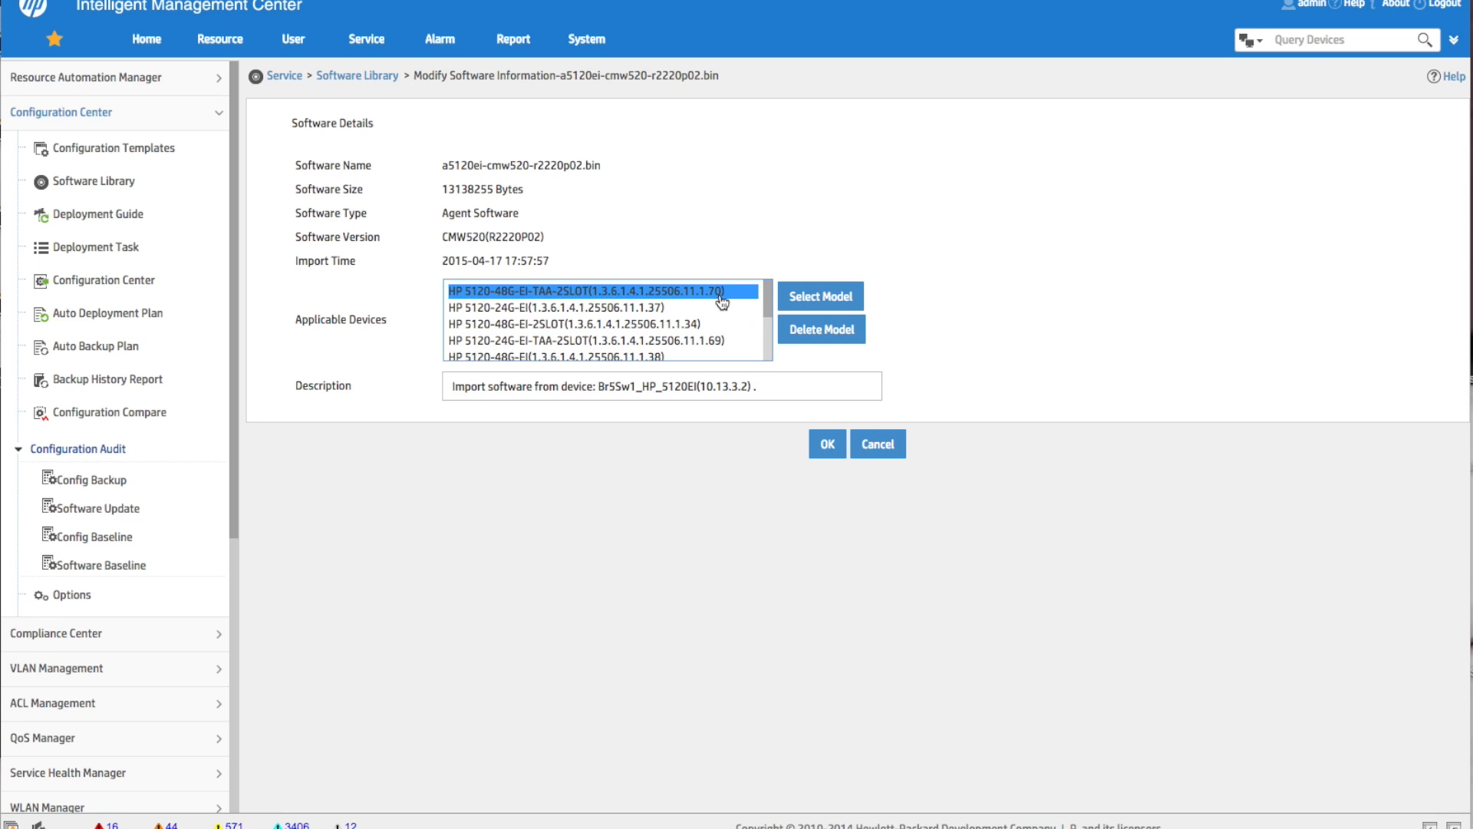
pyautogui.scroll(-5, 722, 345)
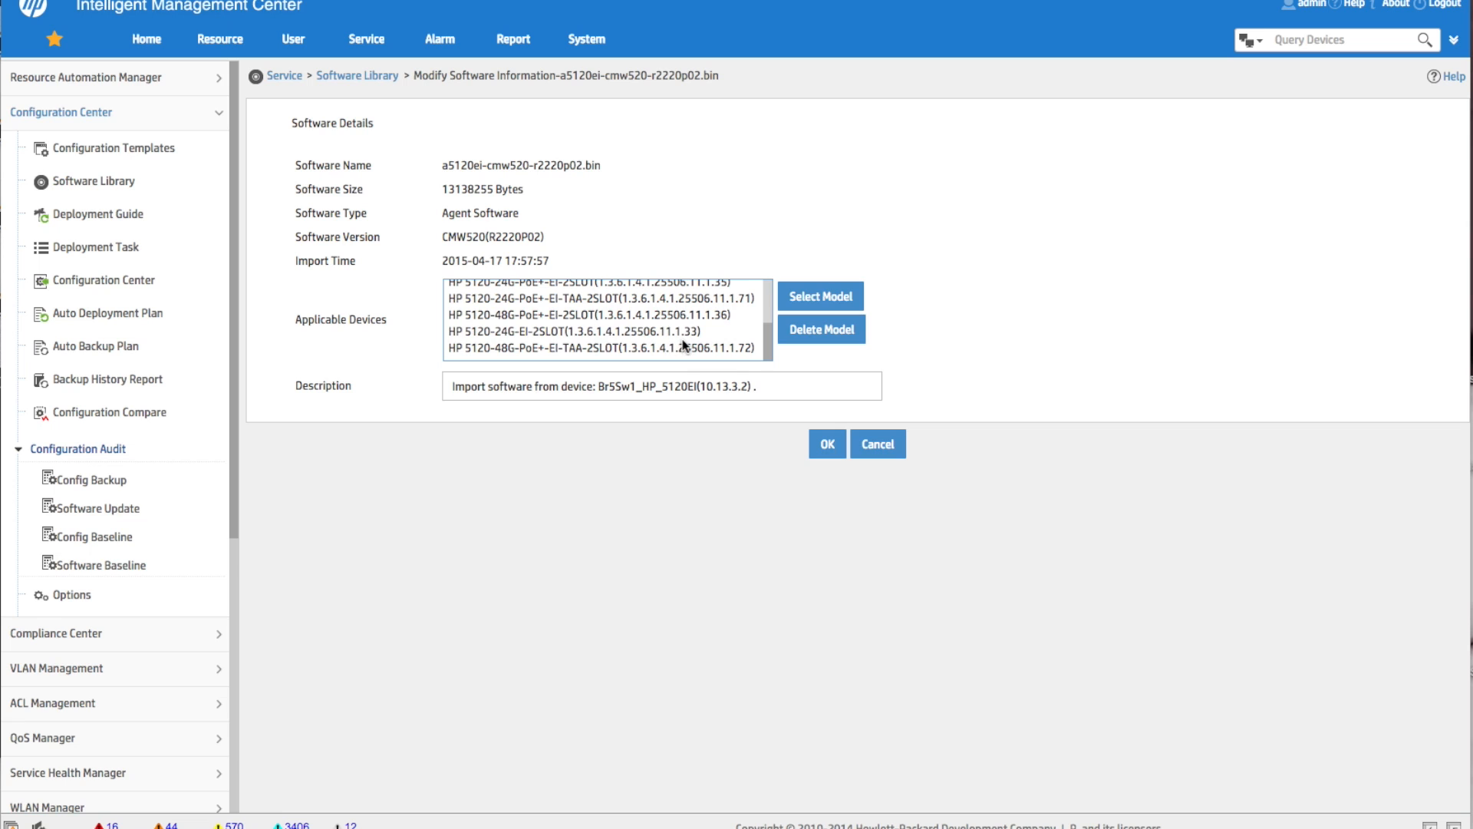
pyautogui.scroll(5, 683, 346)
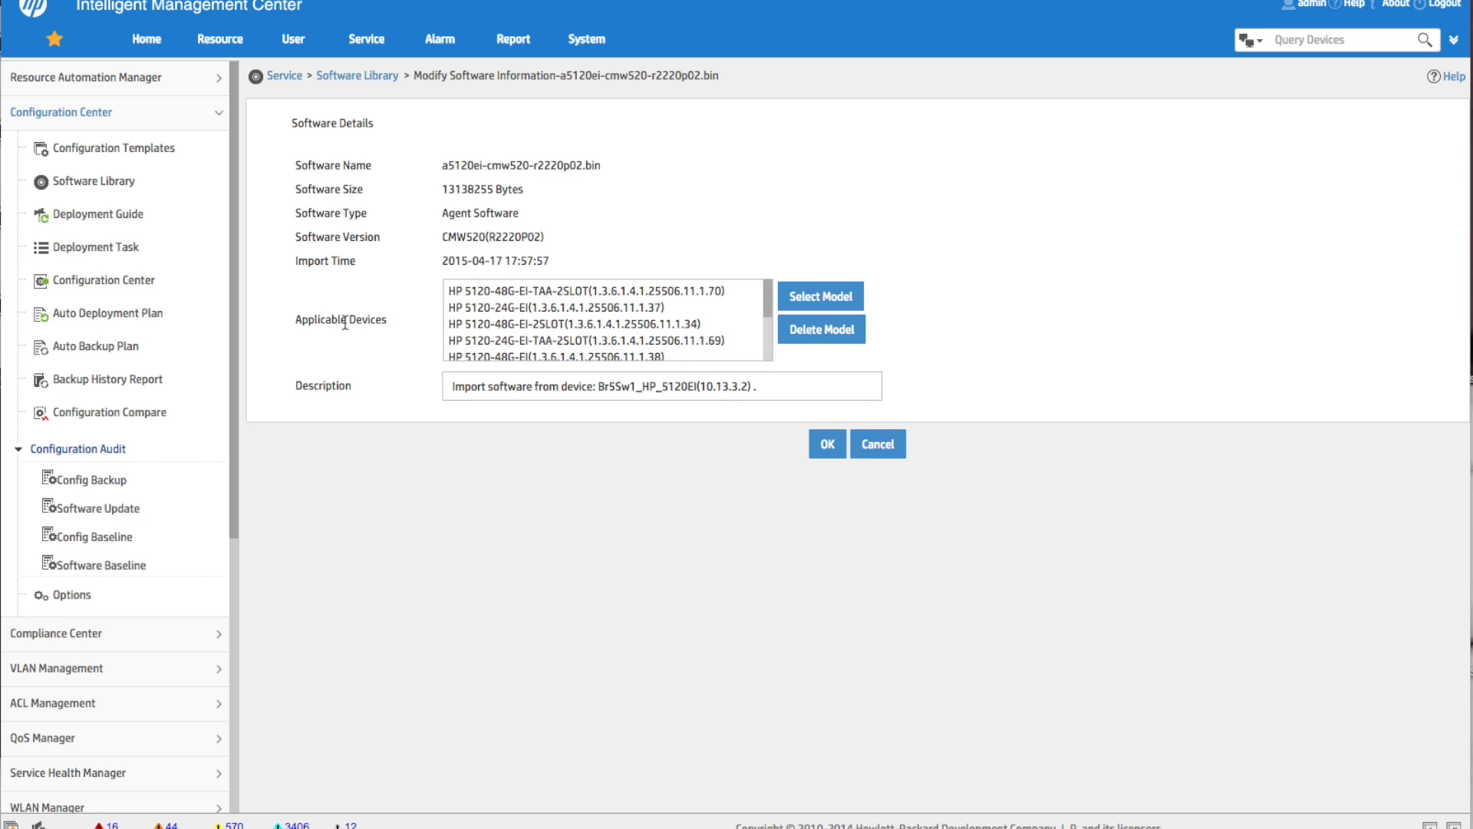
pyautogui.click(530, 327)
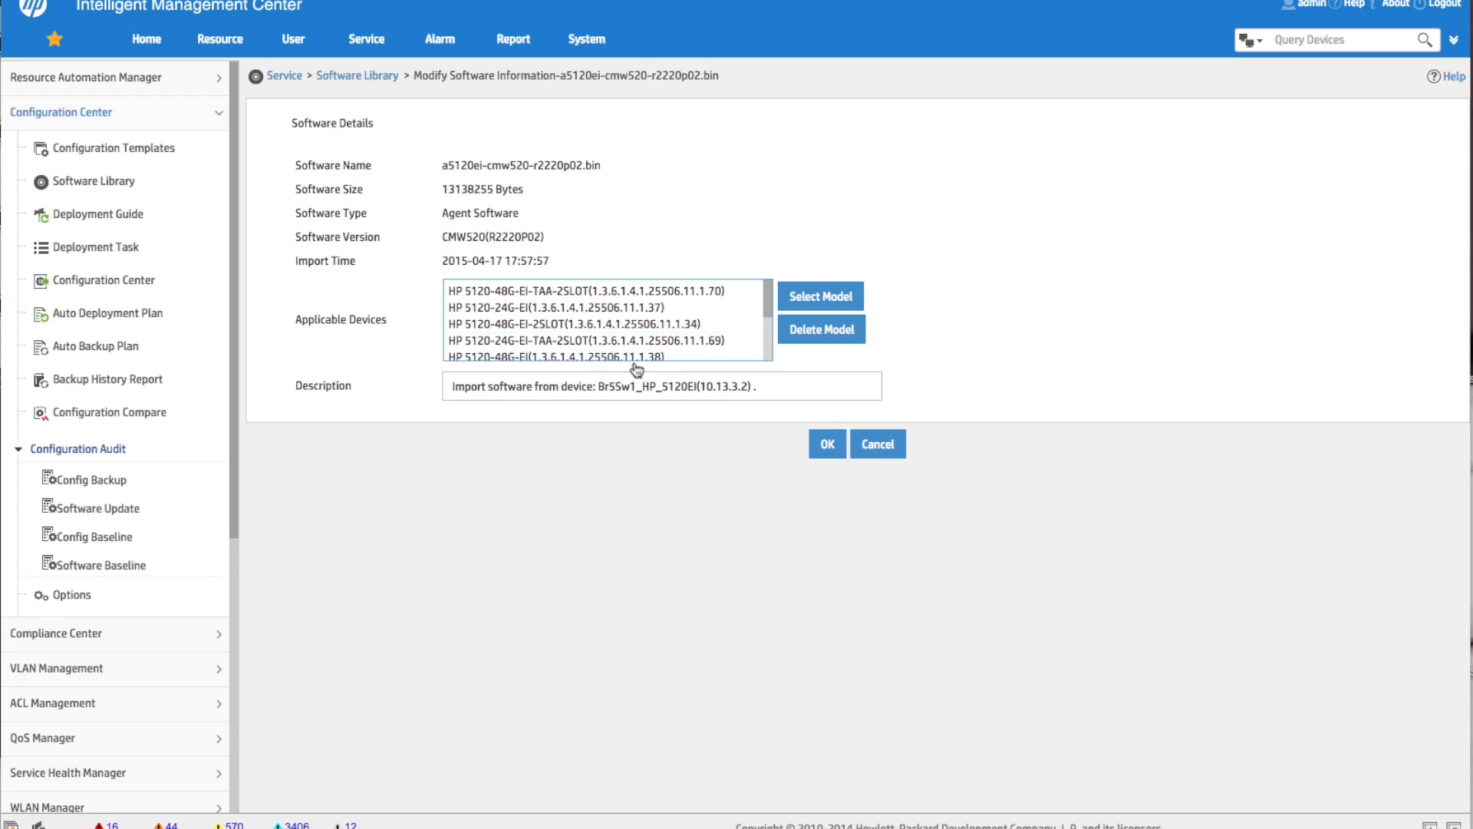
pyautogui.click(887, 451)
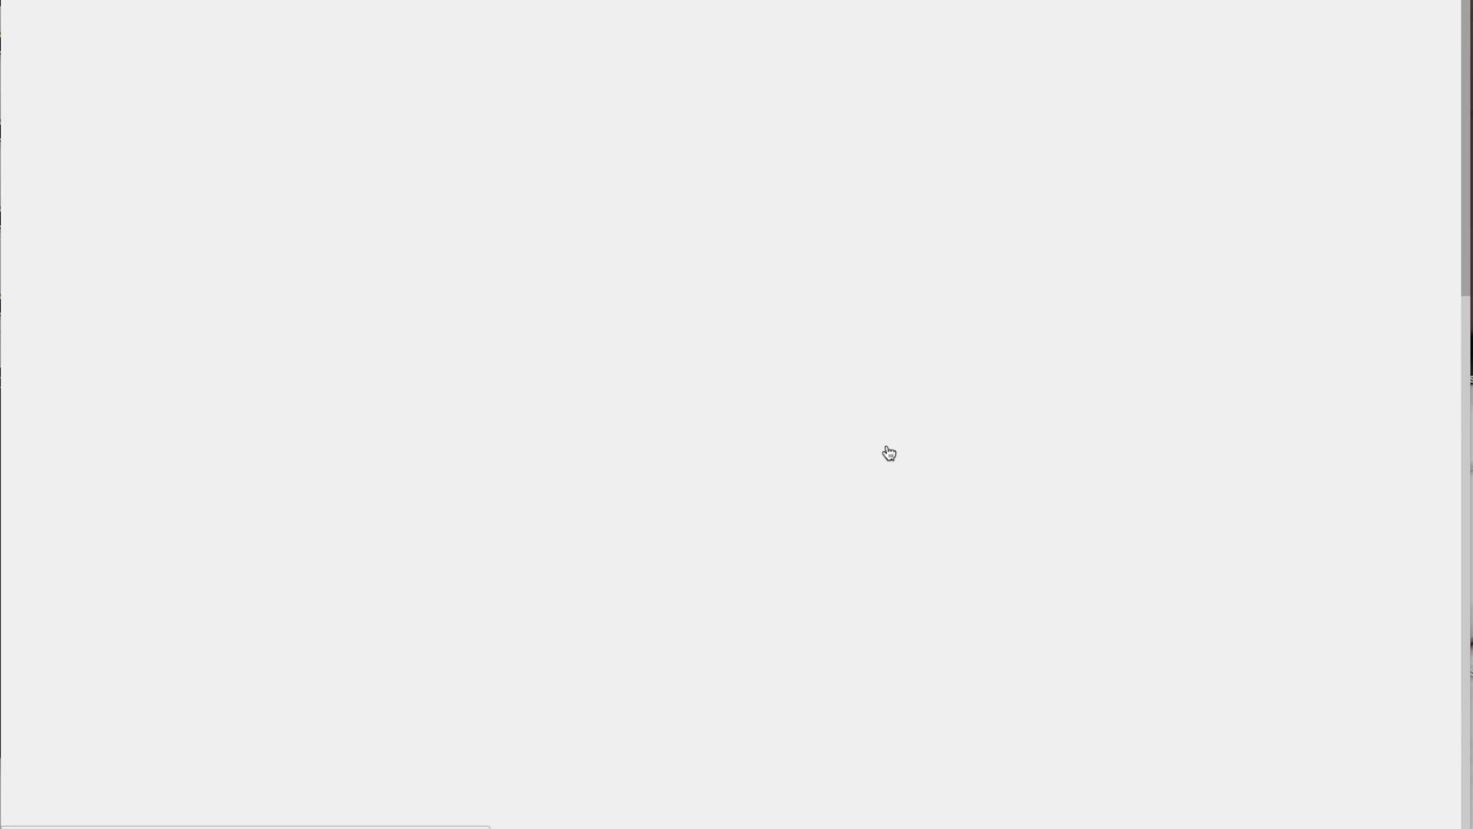
# Step: Start making a5120ei-cmw520-r2220p02.bin a baseline, with Device Model as the baseline type
pyautogui.scroll(-5, 1020, 614)
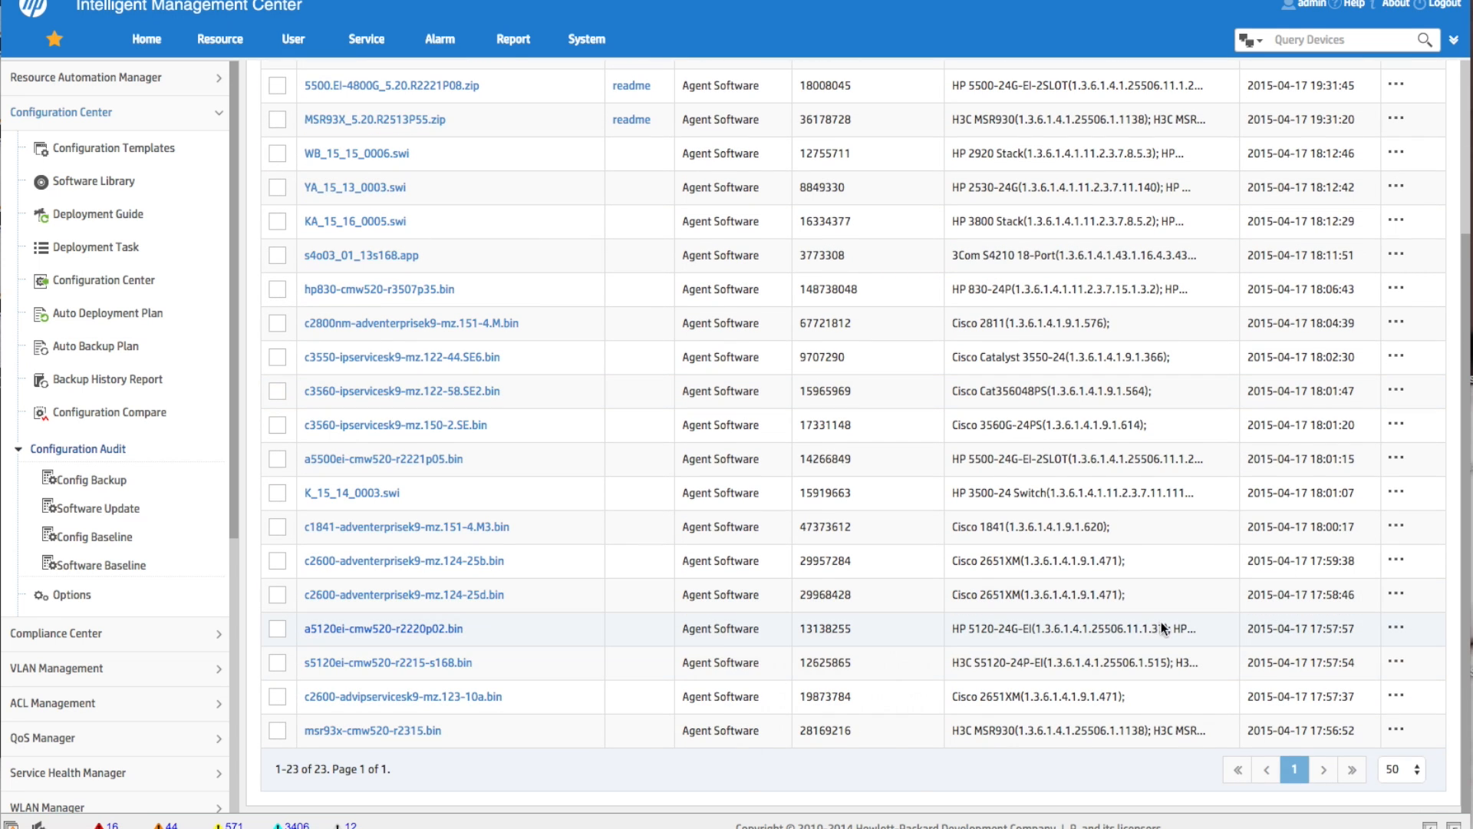
pyautogui.click(1397, 631)
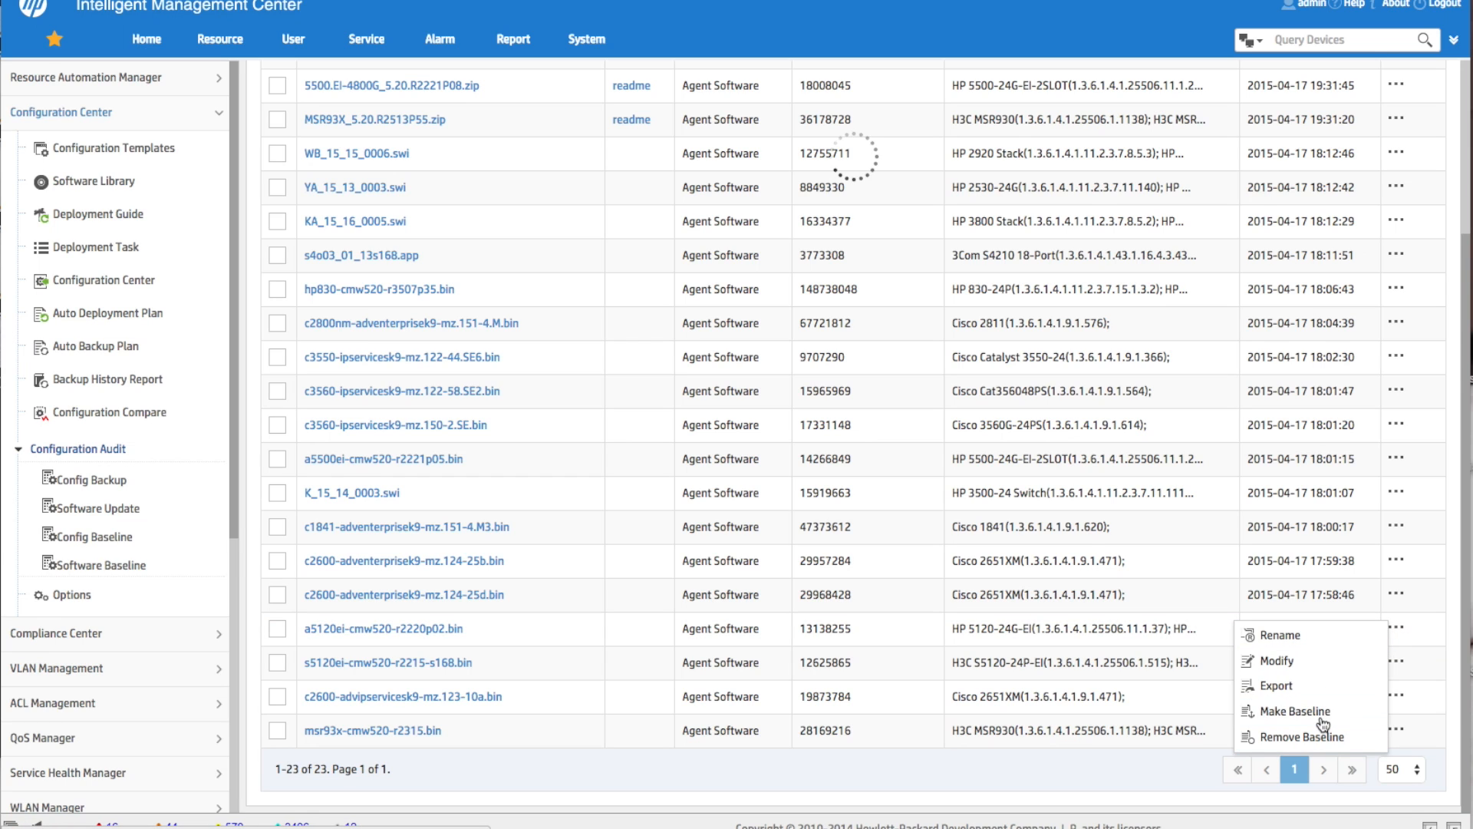
pyautogui.click(1323, 724)
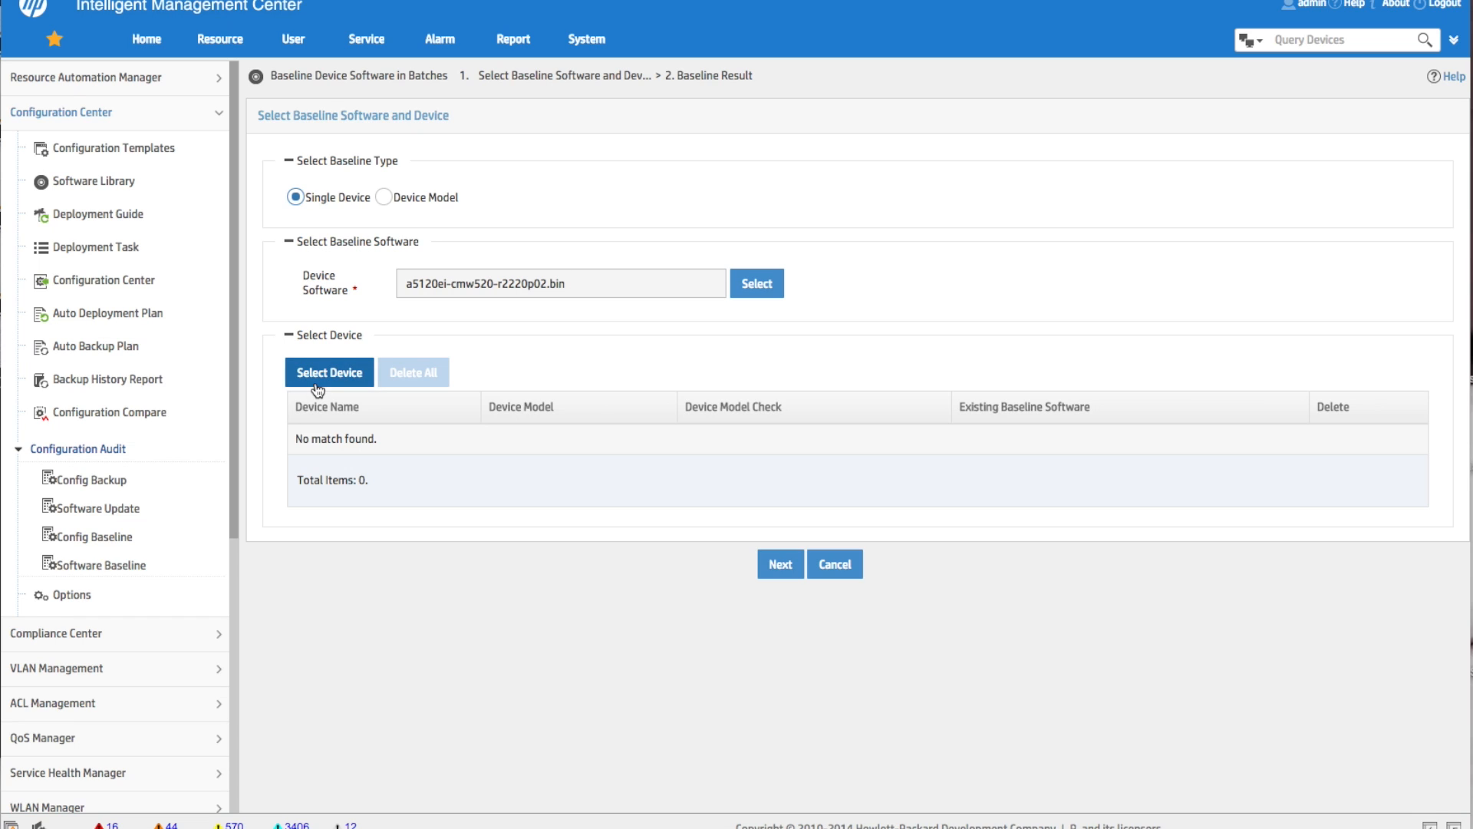
pyautogui.click(385, 197)
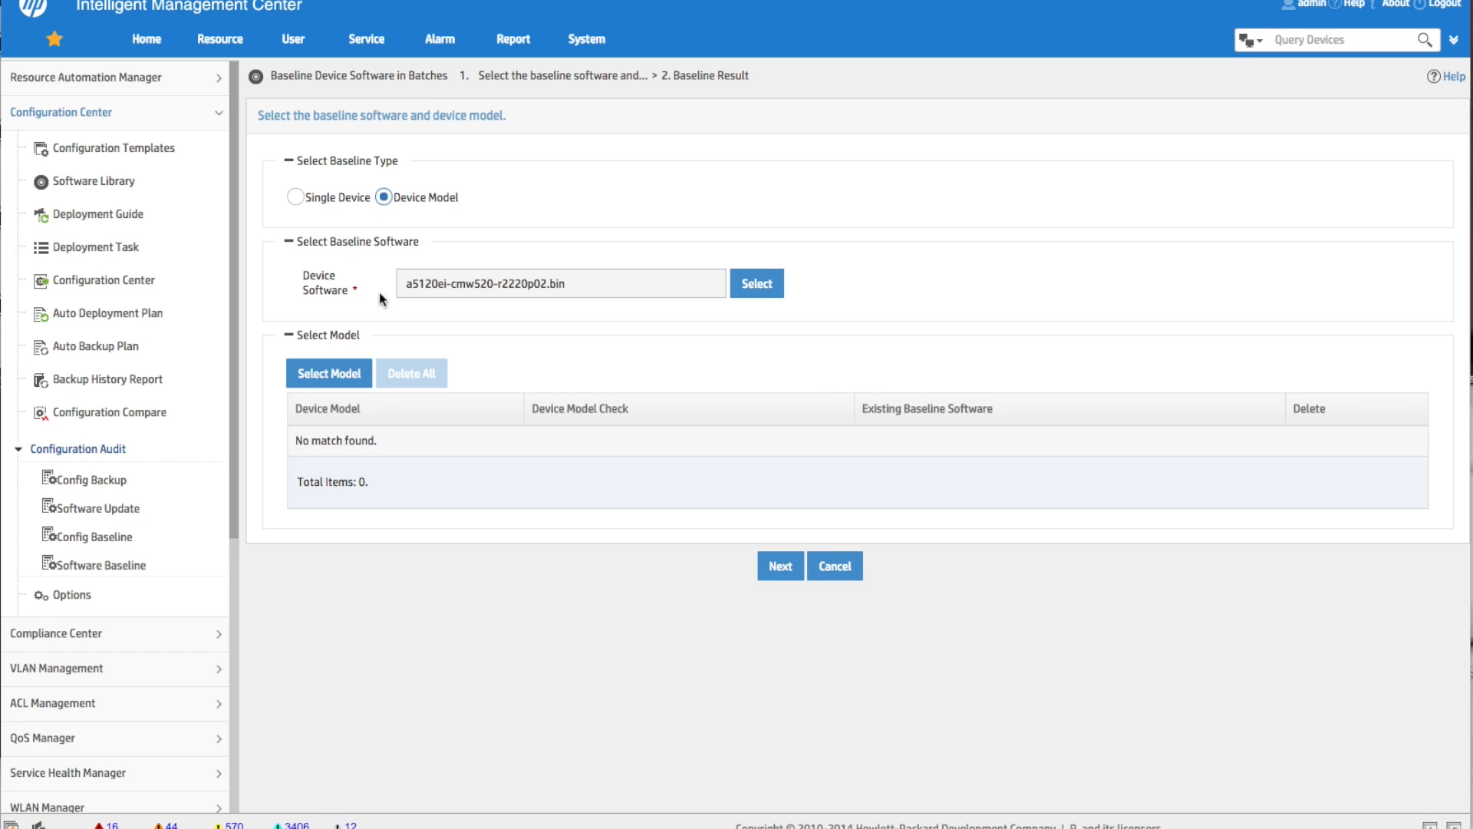
# Step: Query the Hewlett Packard device models for the series 5120 in the baseline's model selection
pyautogui.click(350, 377)
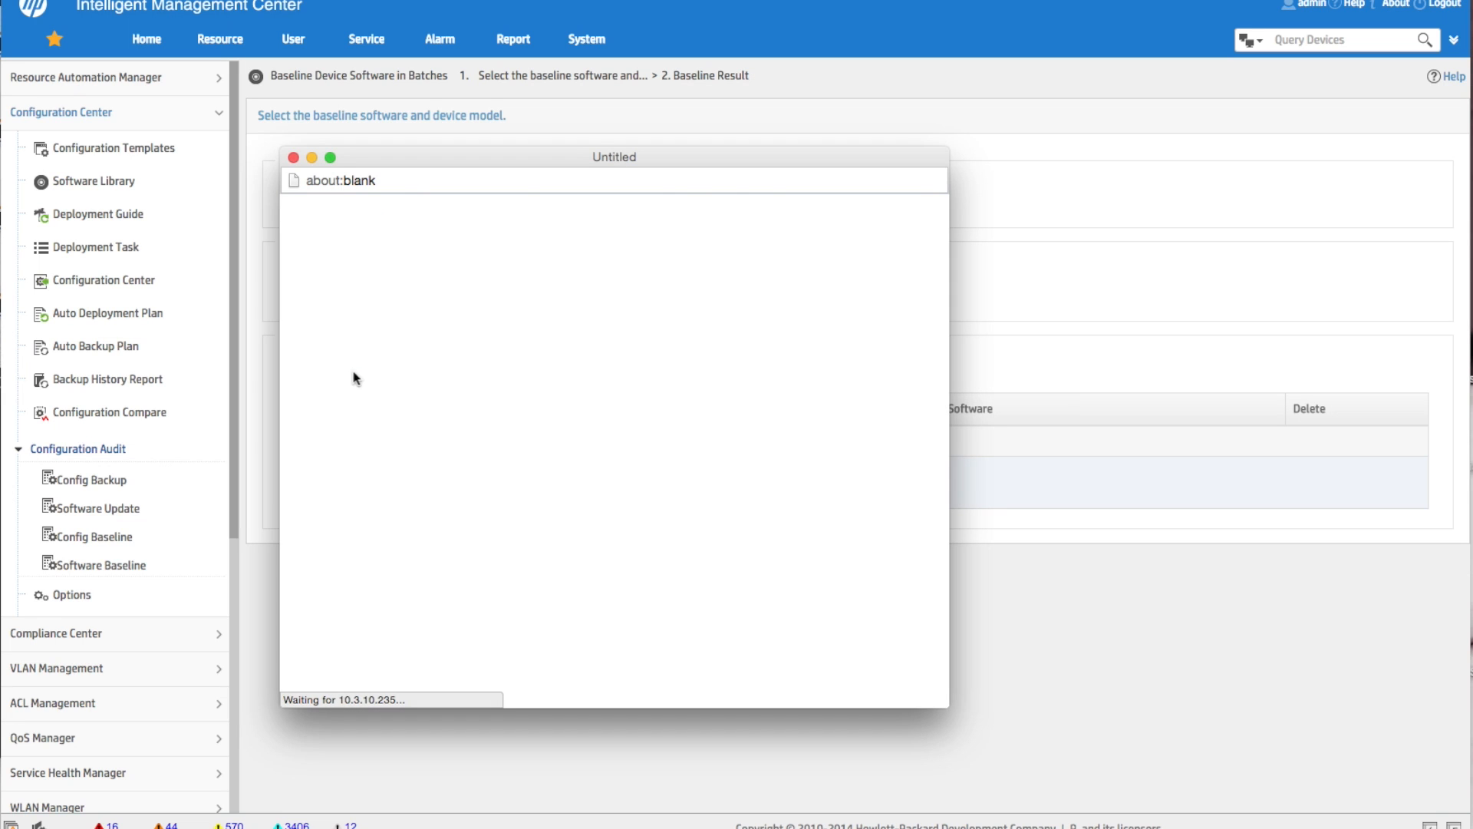
pyautogui.click(660, 268)
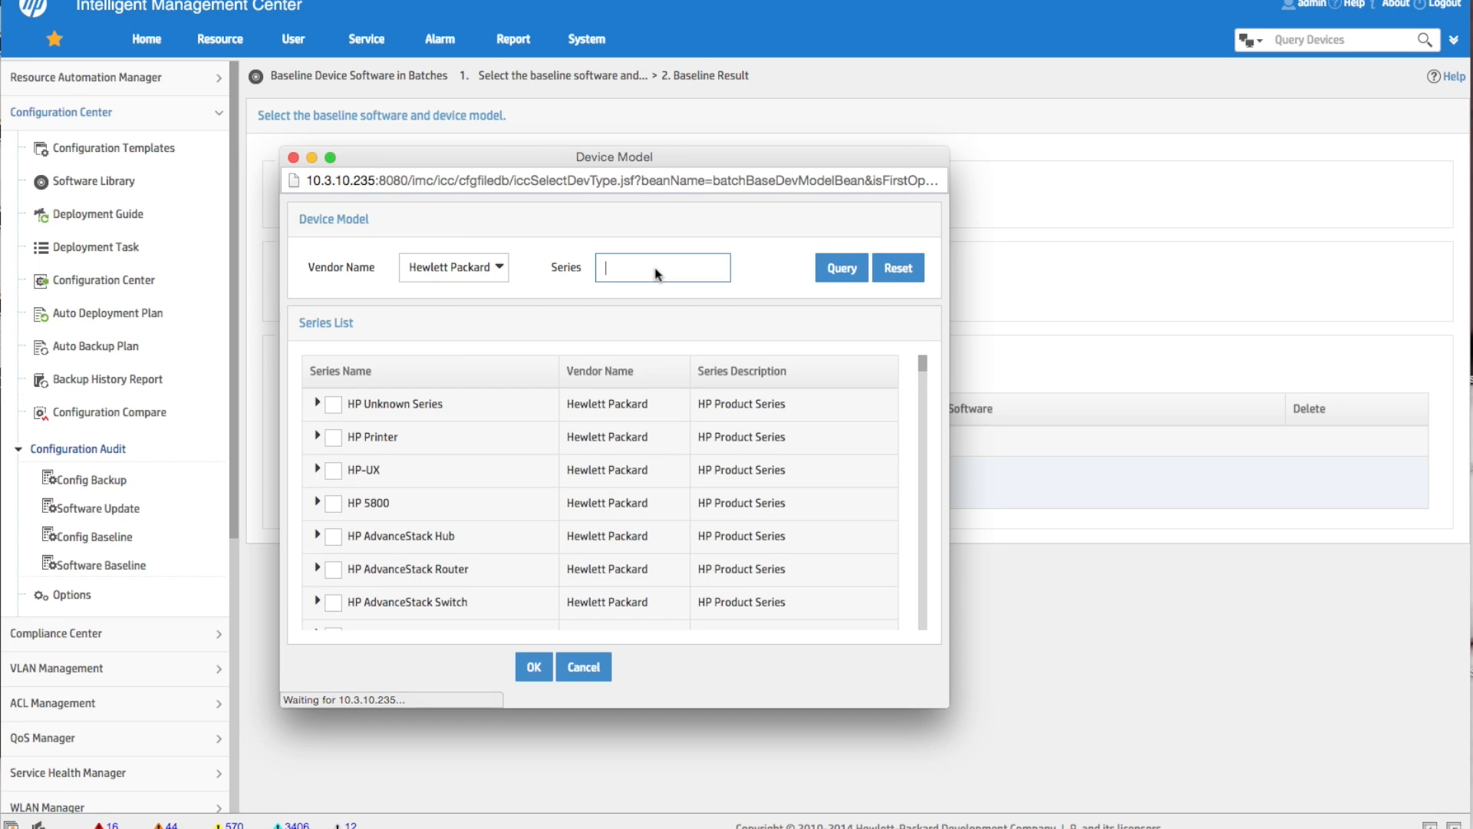
pyautogui.write('5120')
pyautogui.click(842, 268)
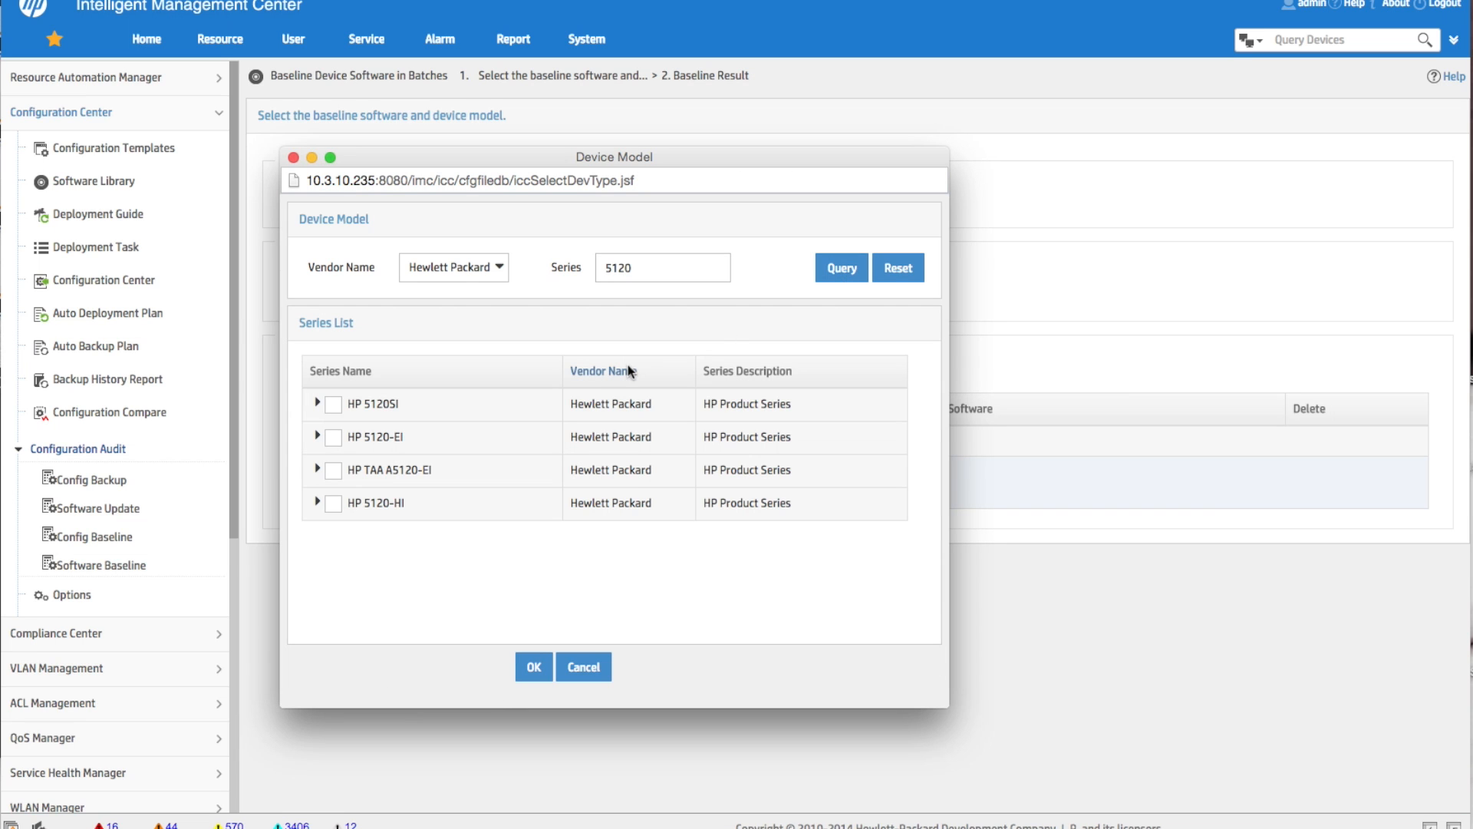
# Step: Select the HP 5120-EI series with all its models and add them to the baseline's model list
pyautogui.click(331, 439)
pyautogui.click(317, 436)
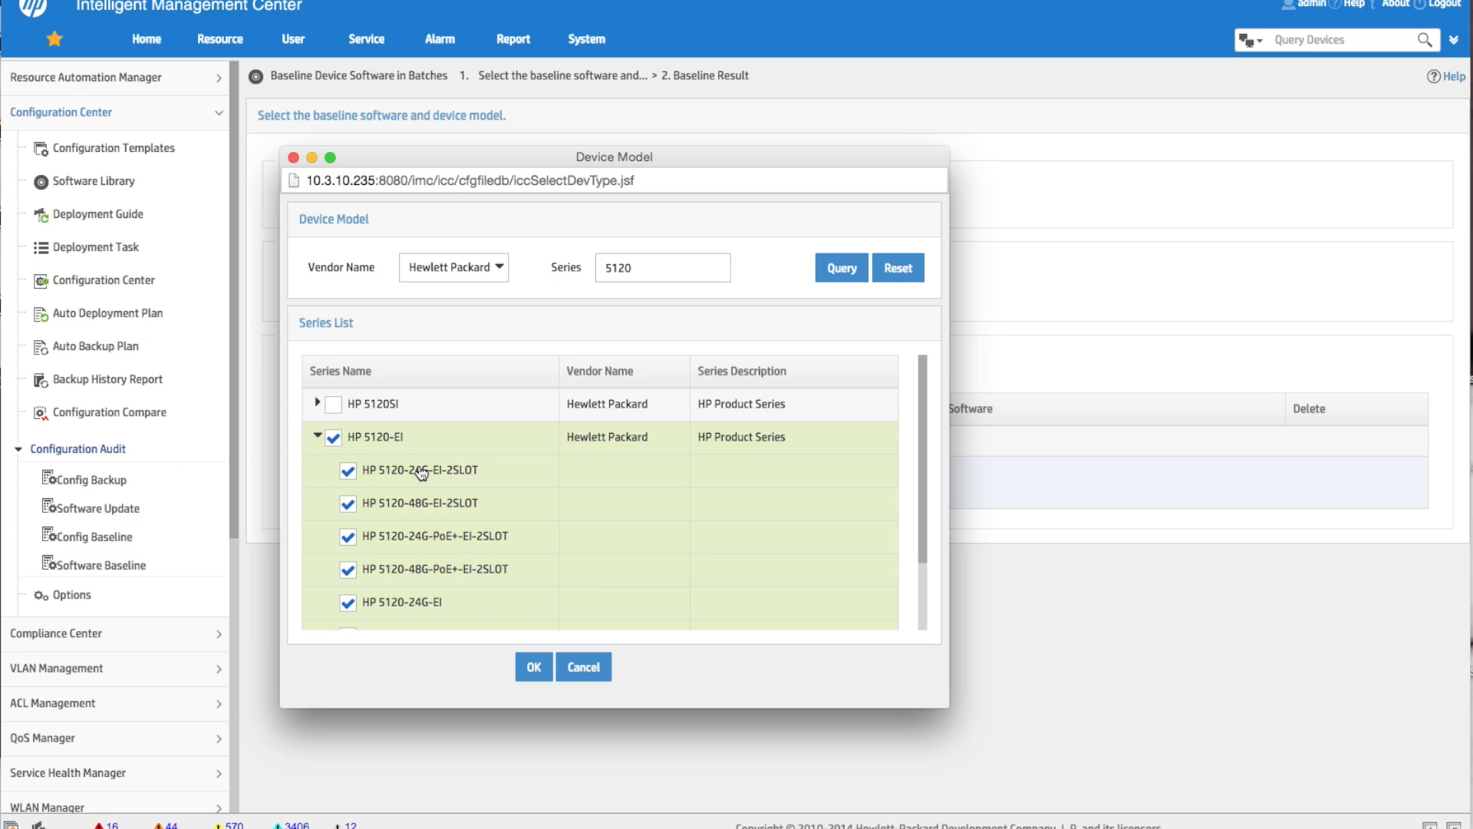
pyautogui.scroll(-3, 439, 602)
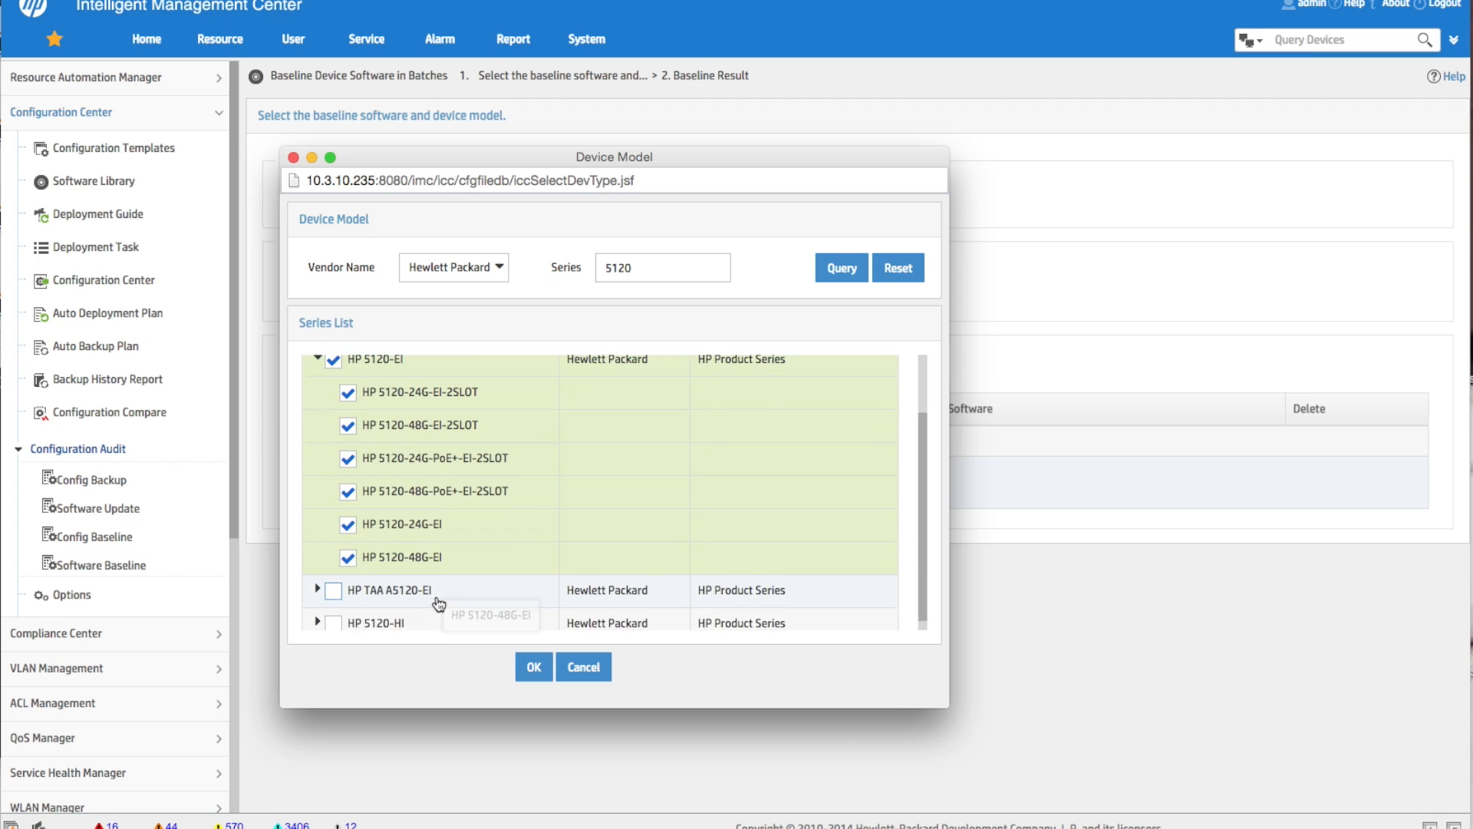
pyautogui.scroll(2, 439, 603)
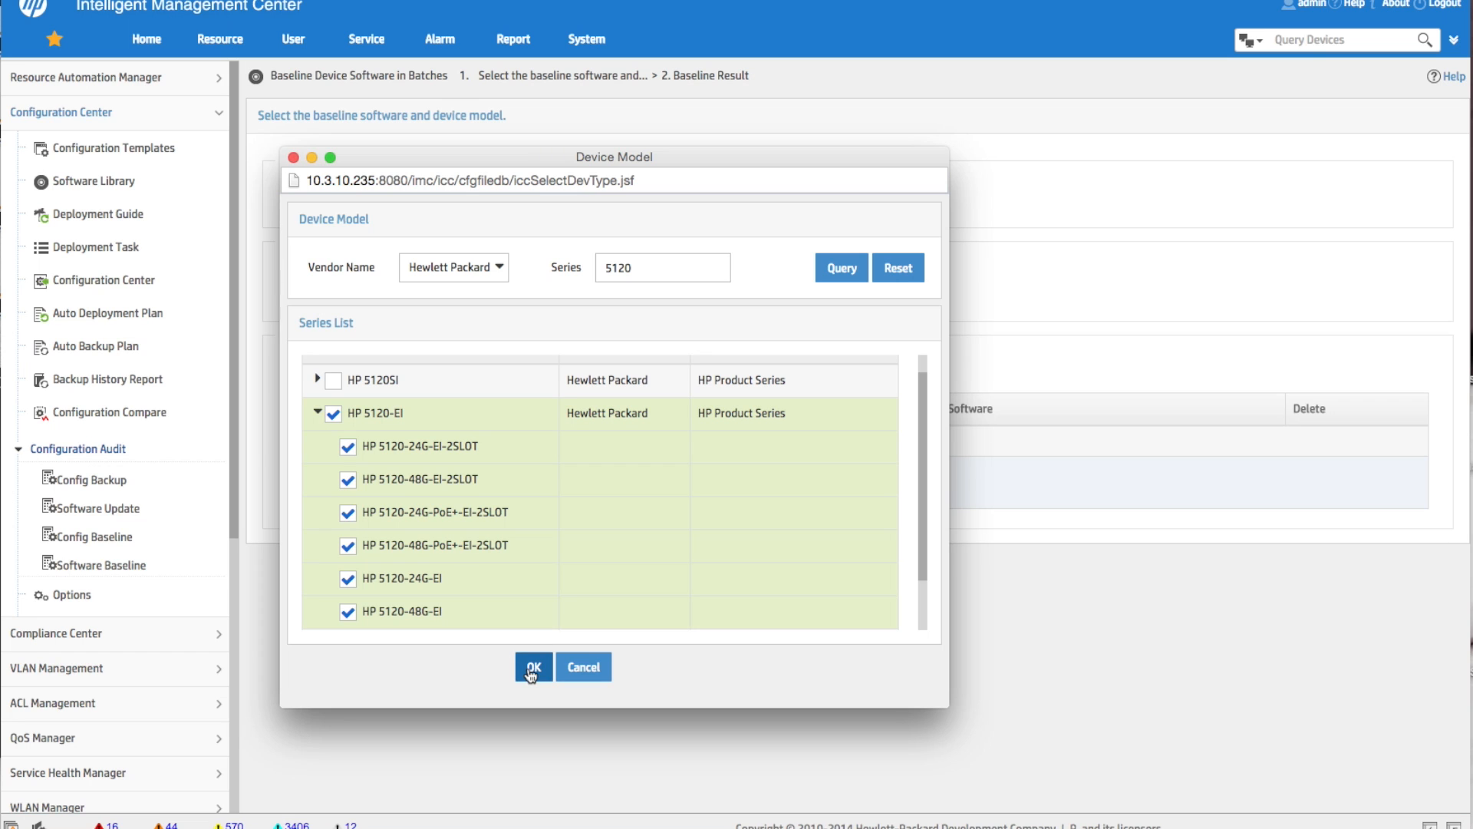
pyautogui.scroll(-2, 460, 583)
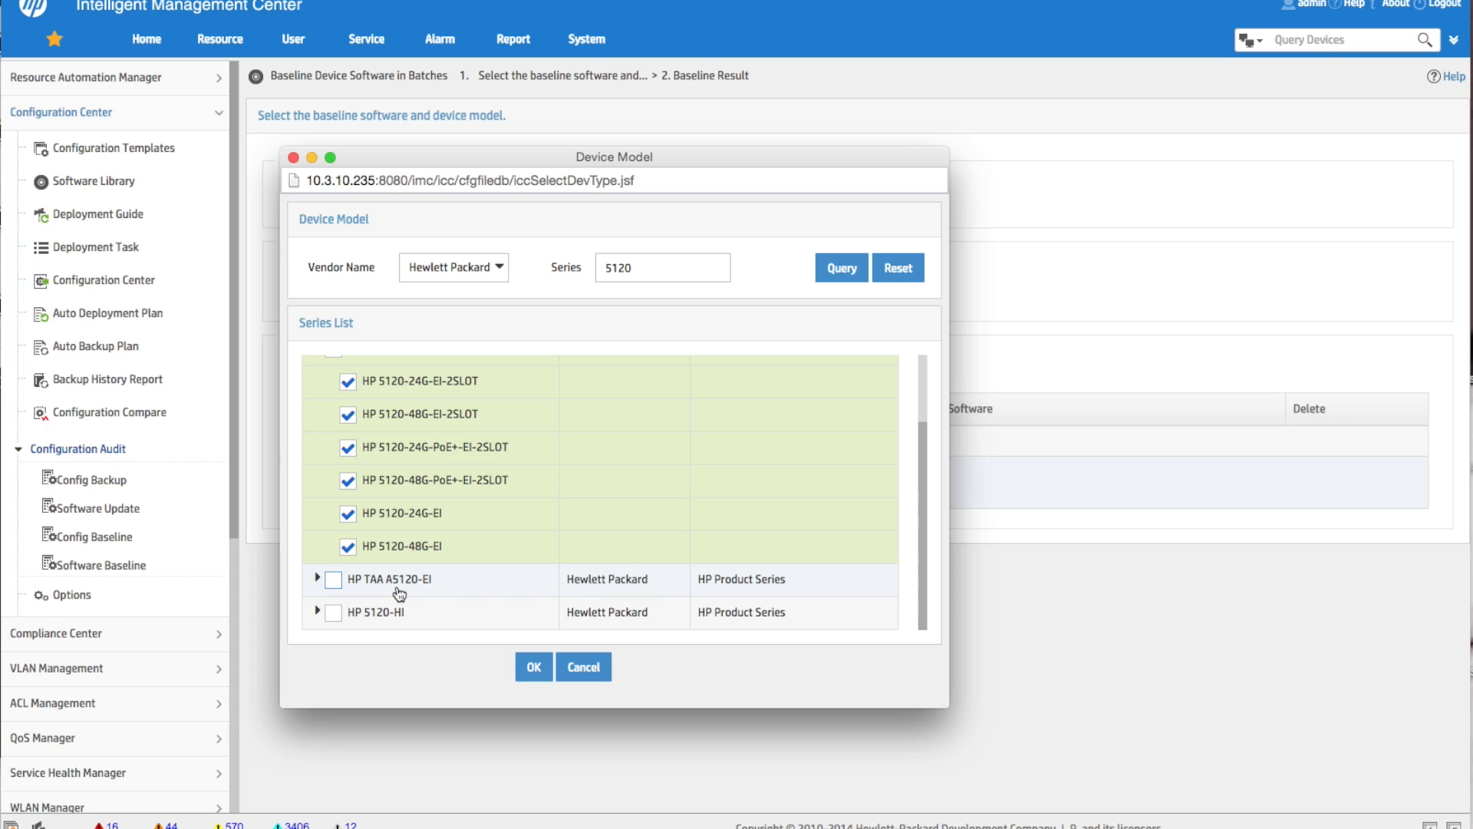
pyautogui.click(538, 669)
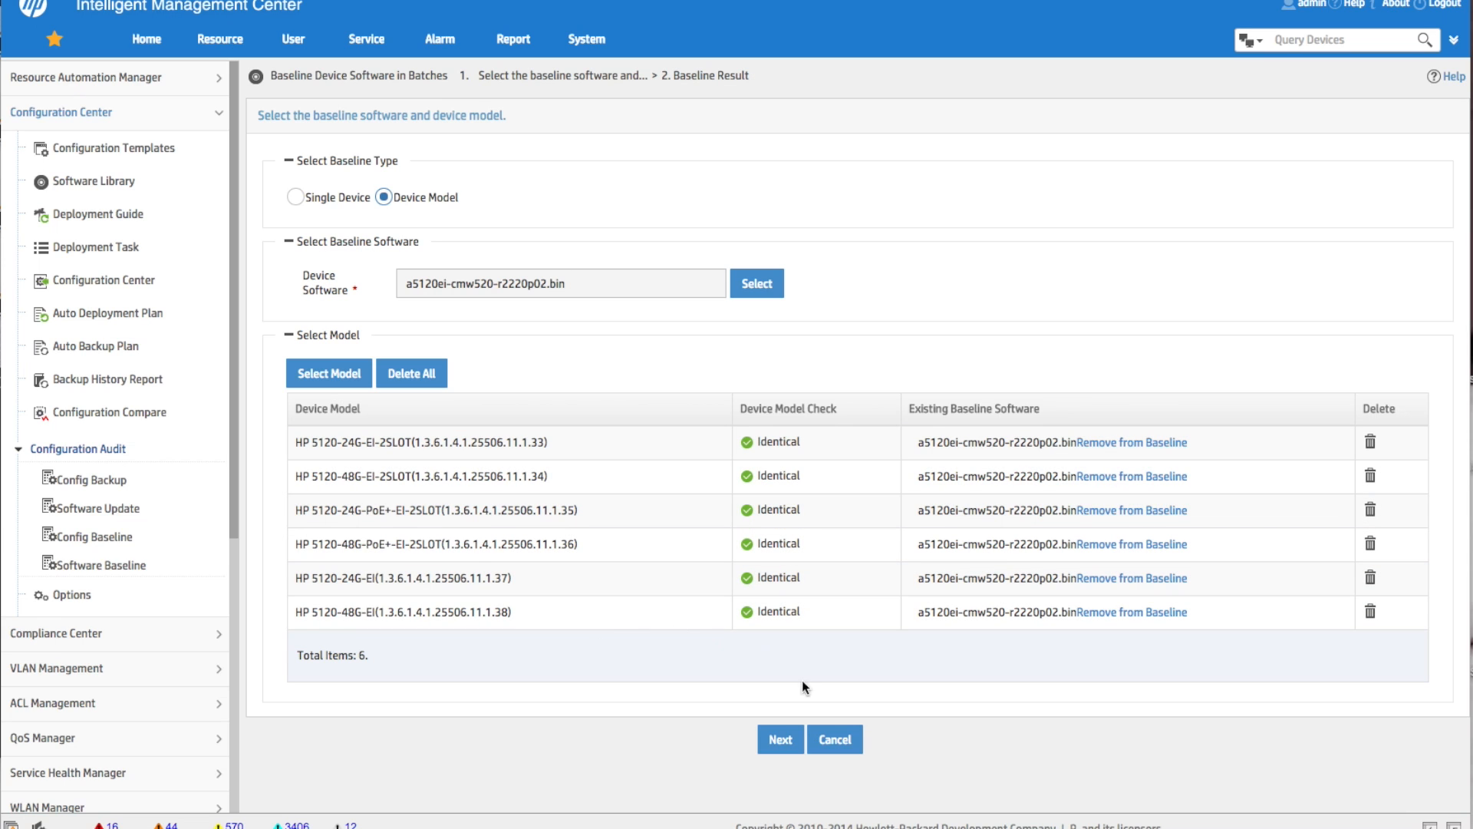
# Step: Apply the software baseline to the listed HP 5120-EI models and close the result summary
pyautogui.click(783, 741)
pyautogui.click(786, 746)
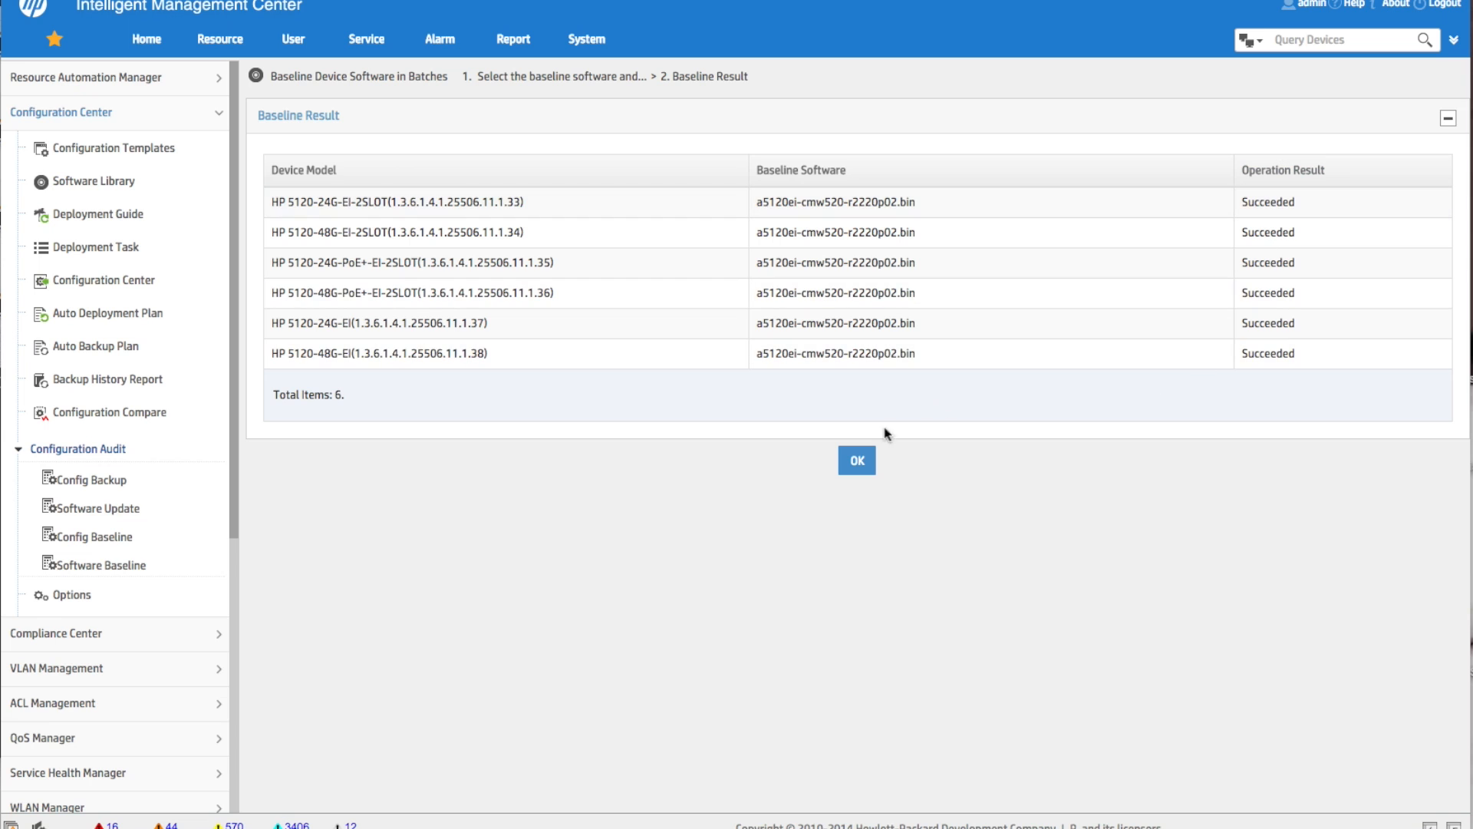
pyautogui.click(858, 463)
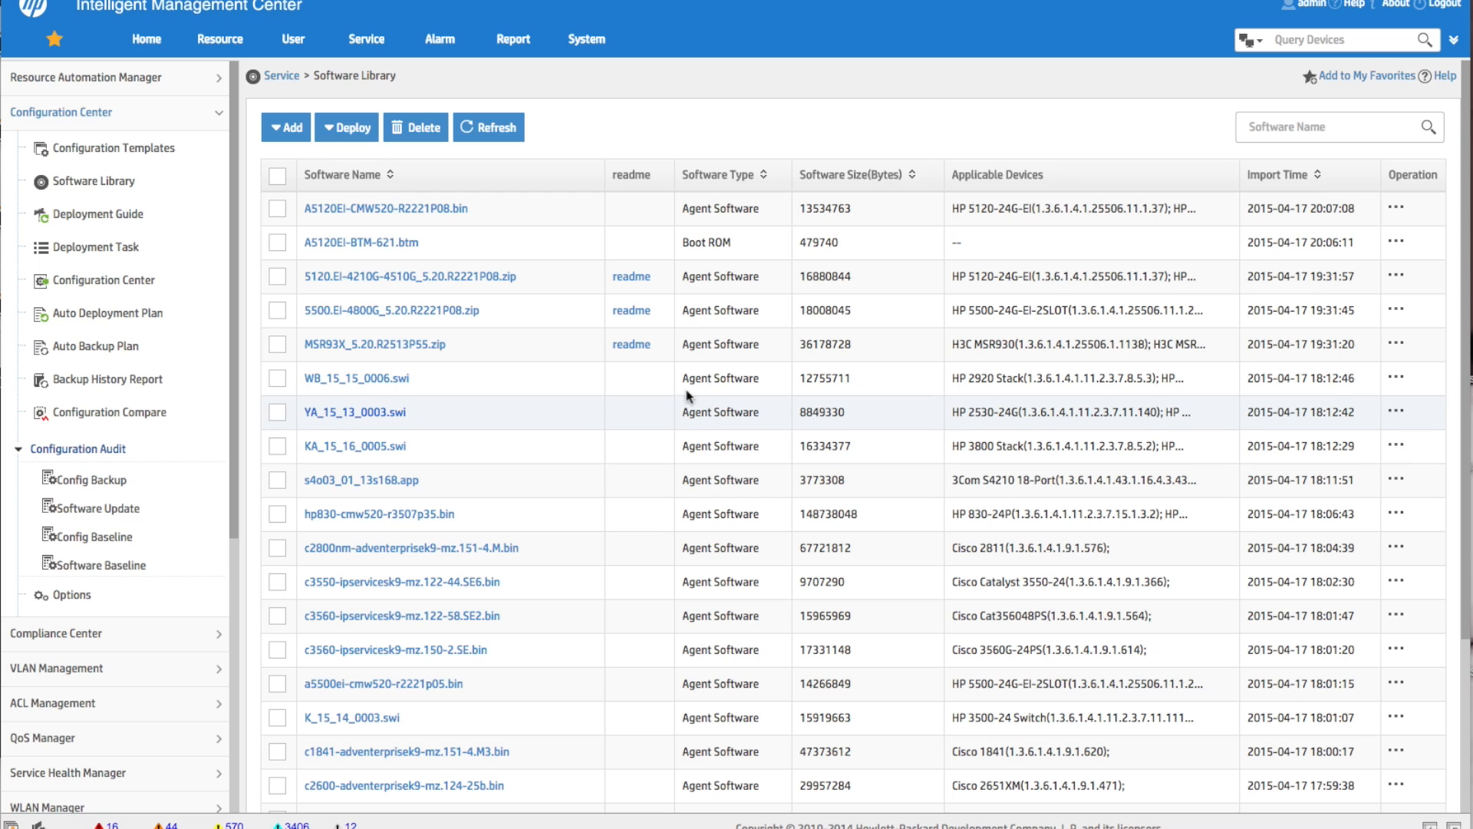
# Step: Open the Software Baseline configuration audit and review the current software, baseline software and audit result of all devices
pyautogui.click(117, 573)
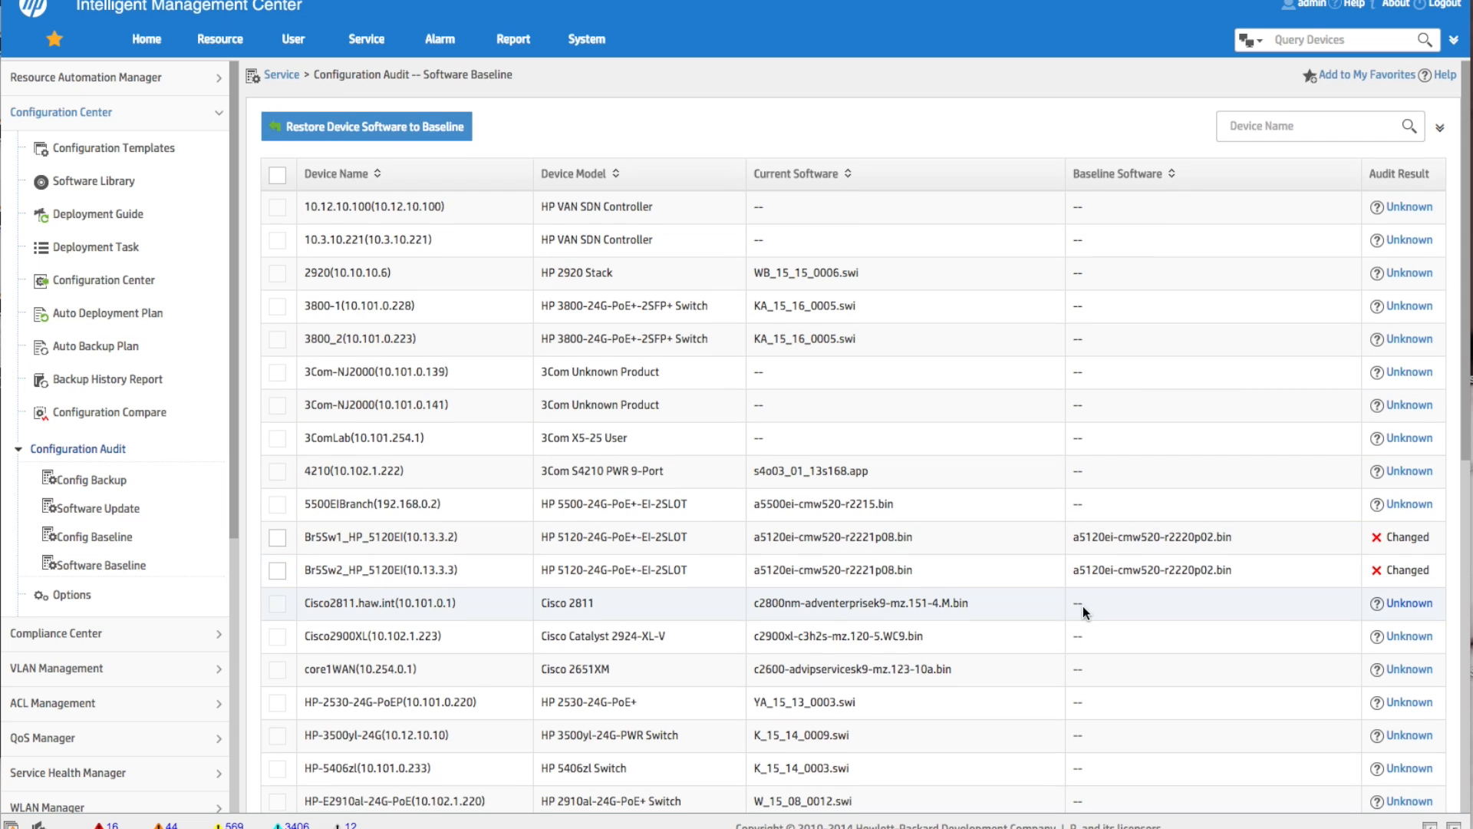
pyautogui.scroll(-7, 1083, 606)
pyautogui.scroll(-2, 1083, 607)
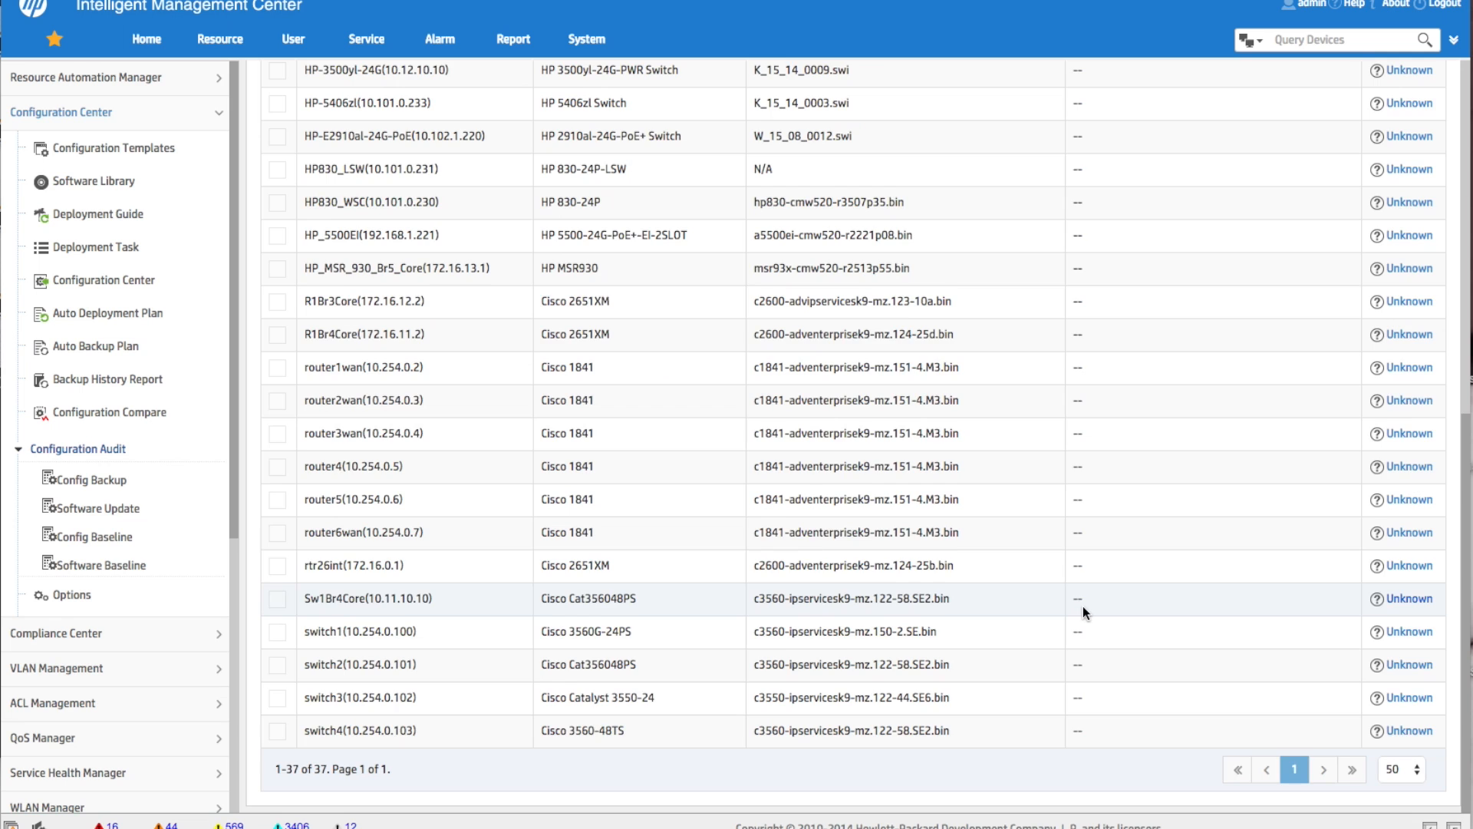
pyautogui.scroll(9, 1084, 606)
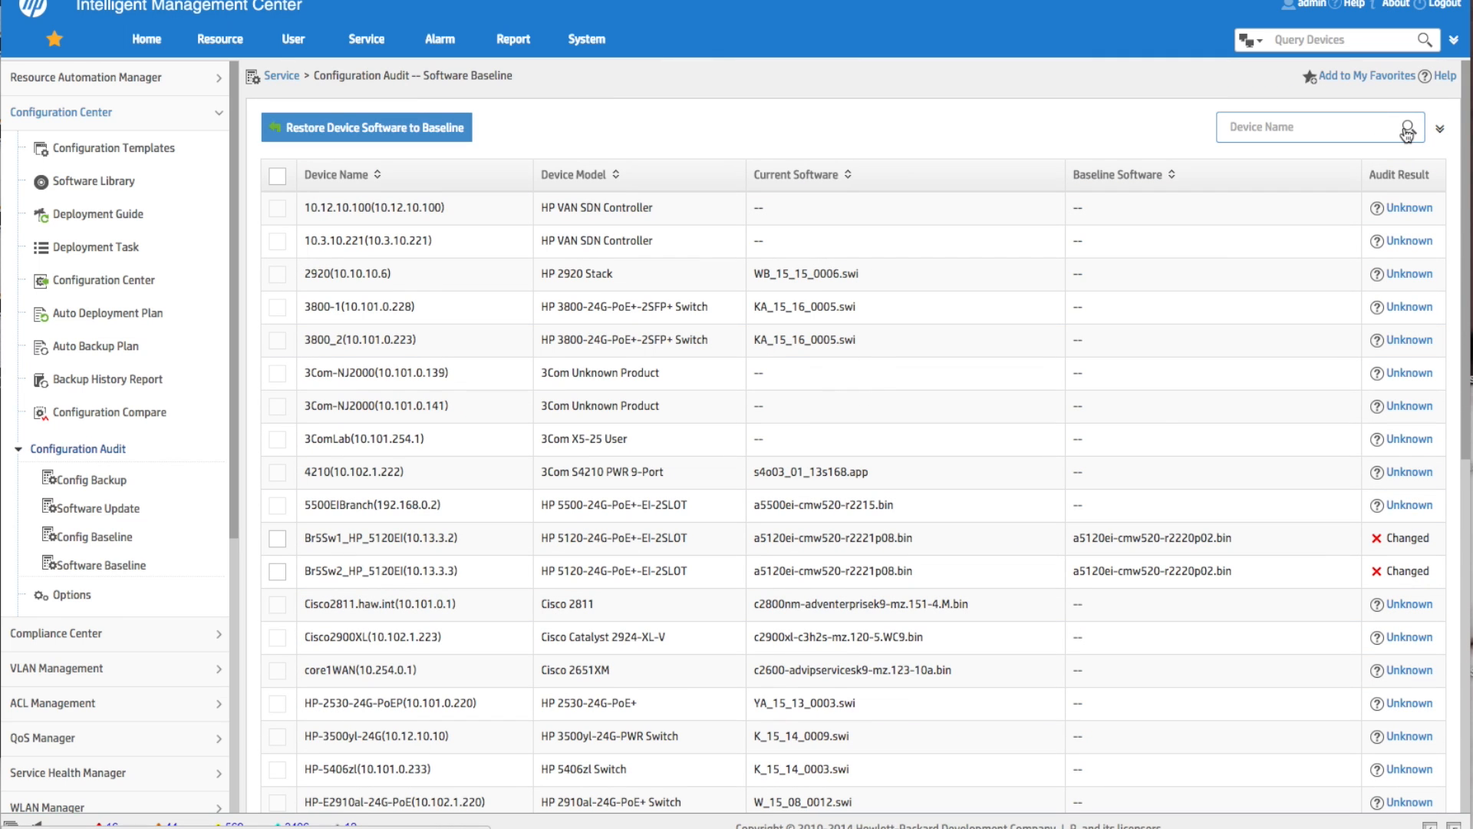
# Step: Filter the software baseline audit list to devices whose audit result is Changed
pyautogui.click(1408, 130)
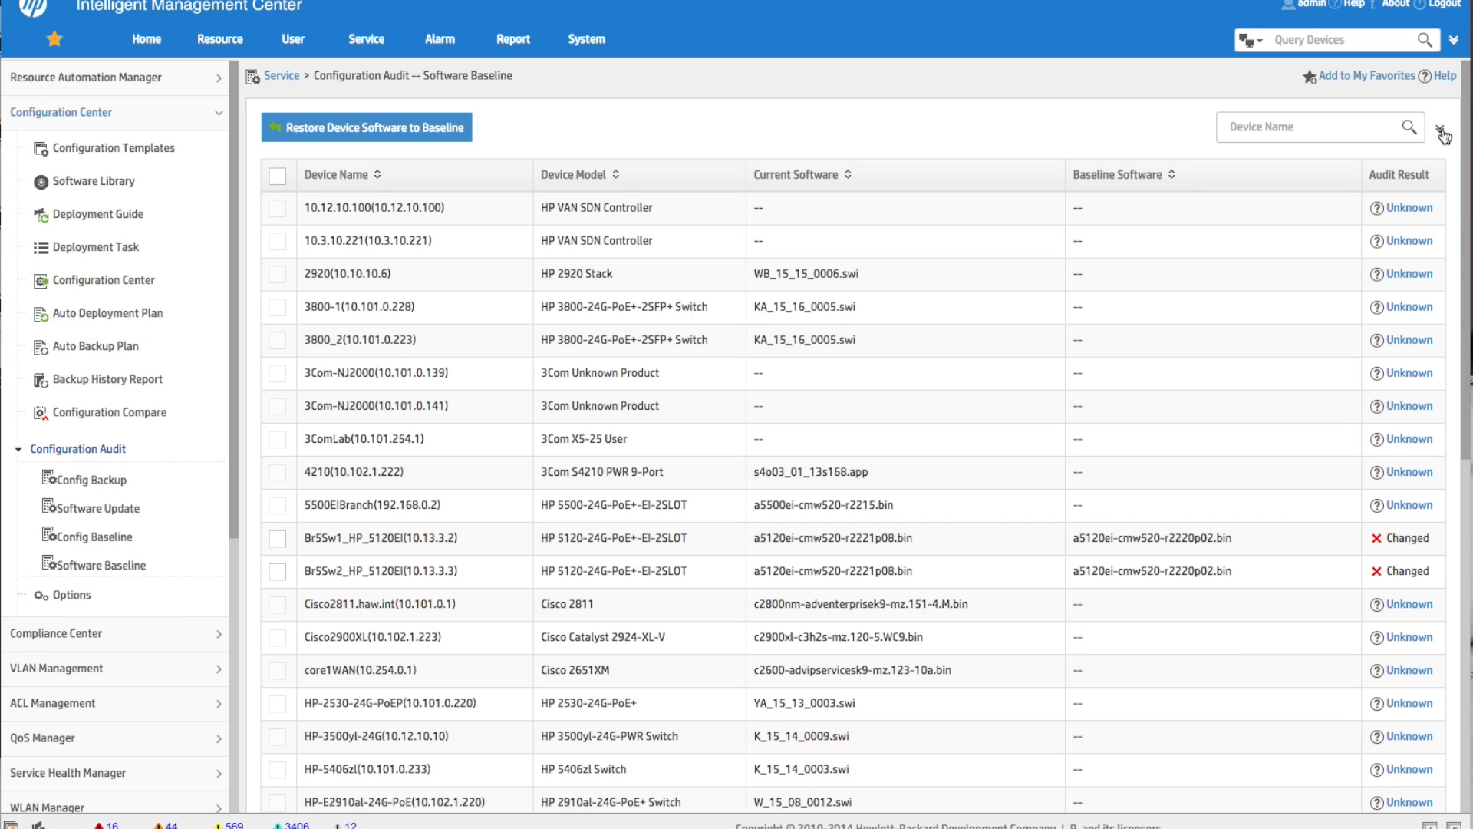
pyautogui.click(1441, 132)
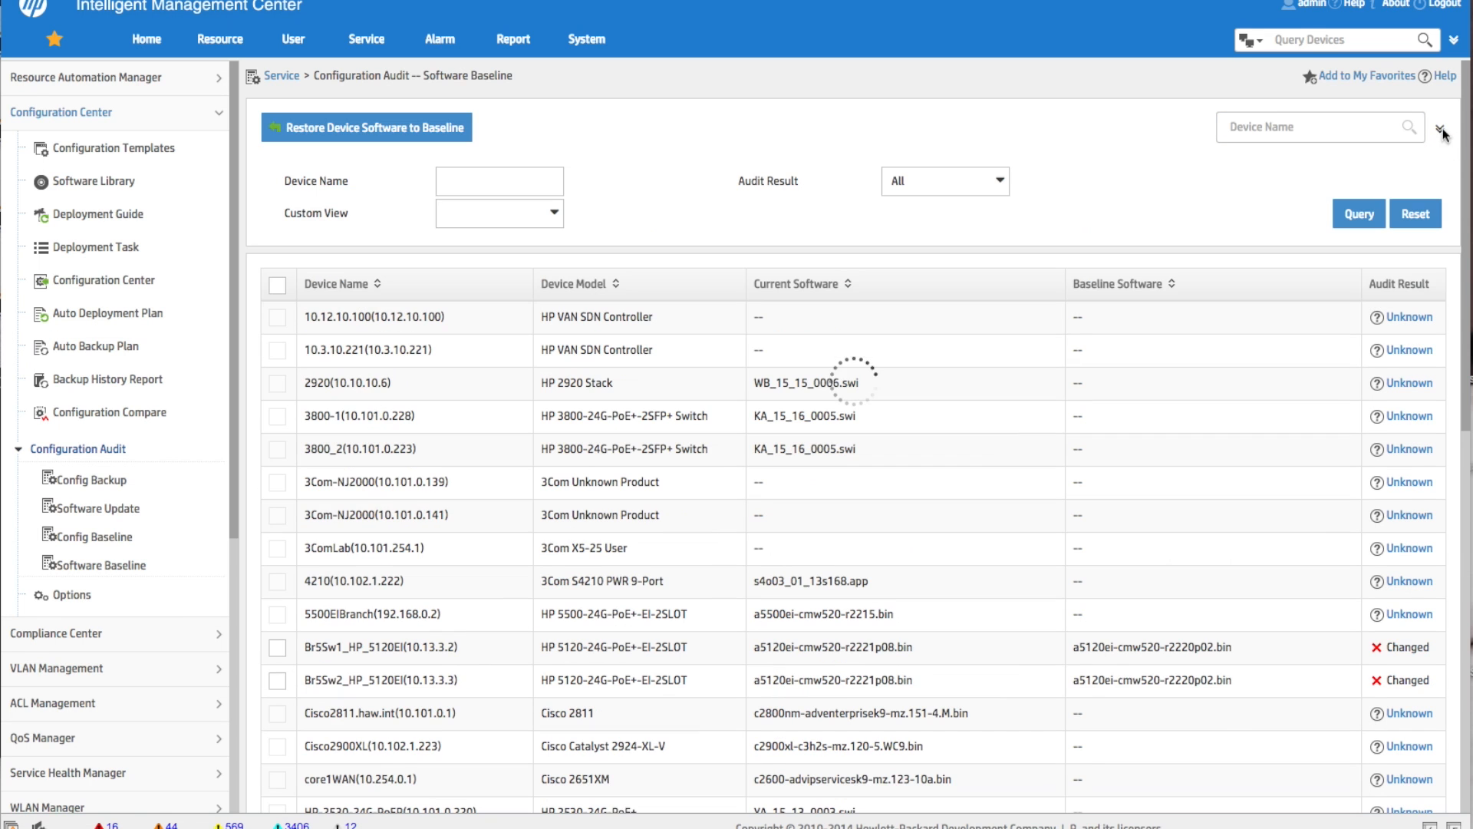
pyautogui.click(1001, 184)
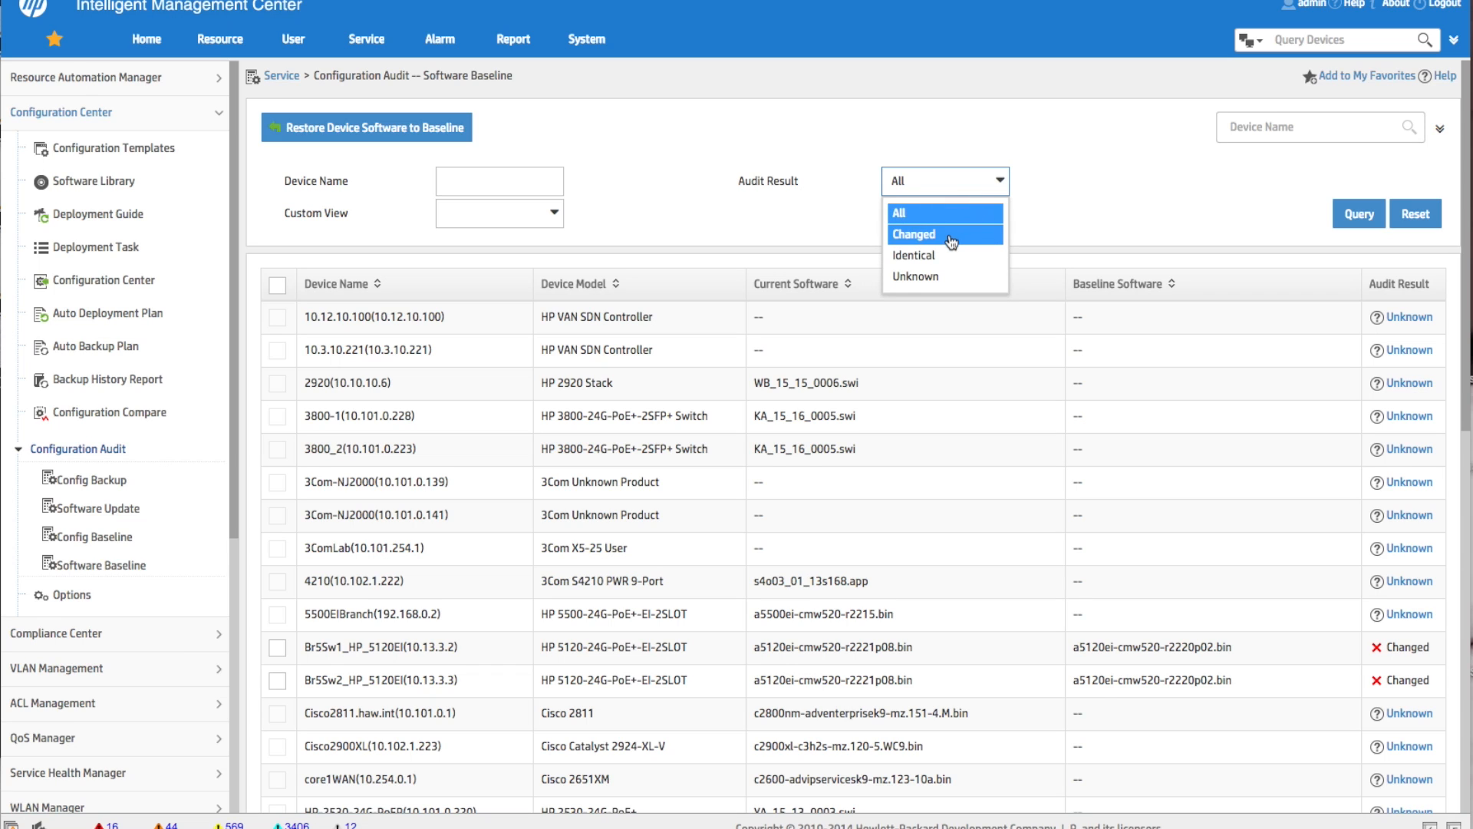
pyautogui.click(950, 237)
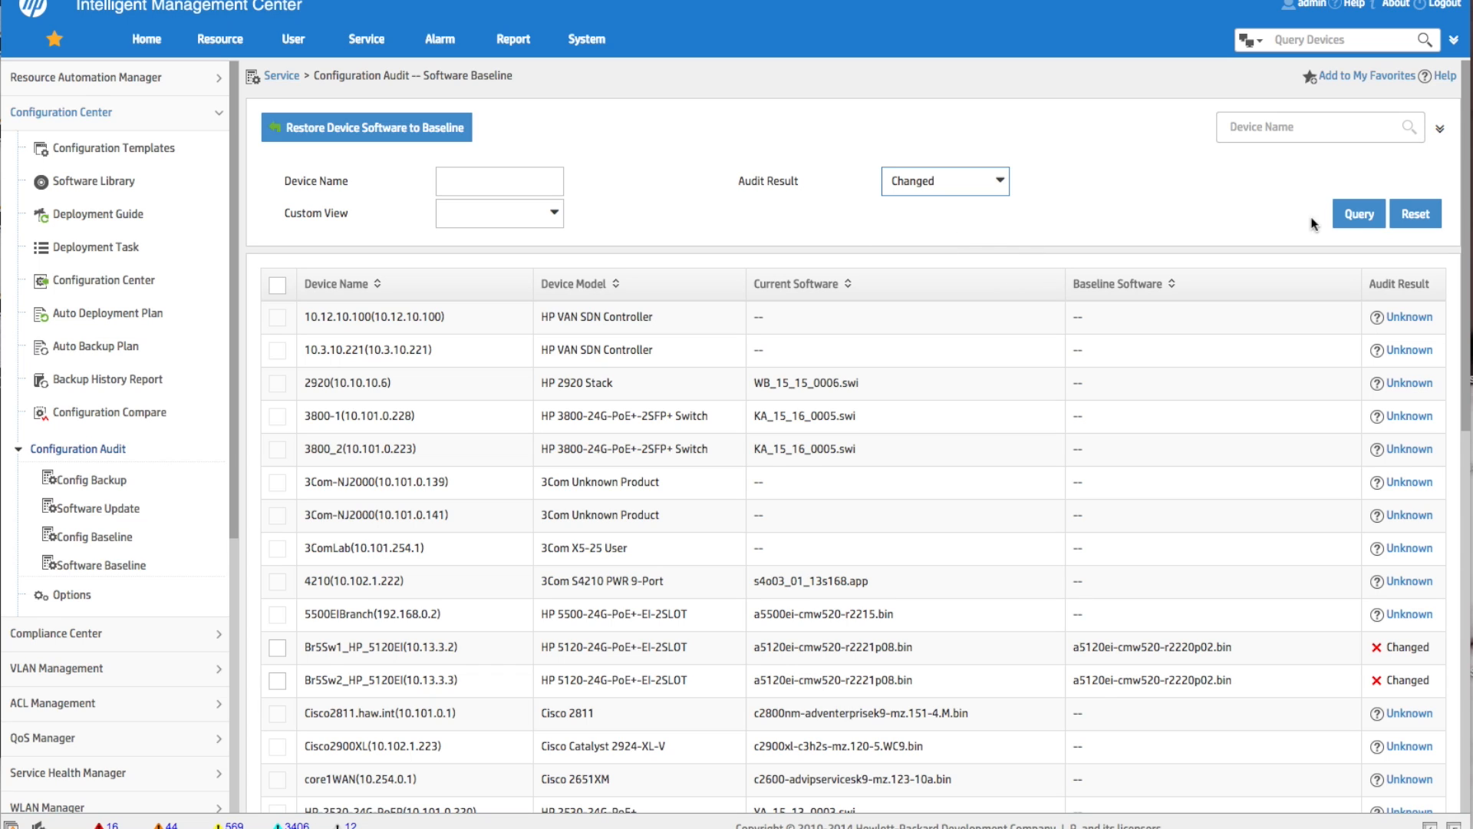
pyautogui.click(1359, 213)
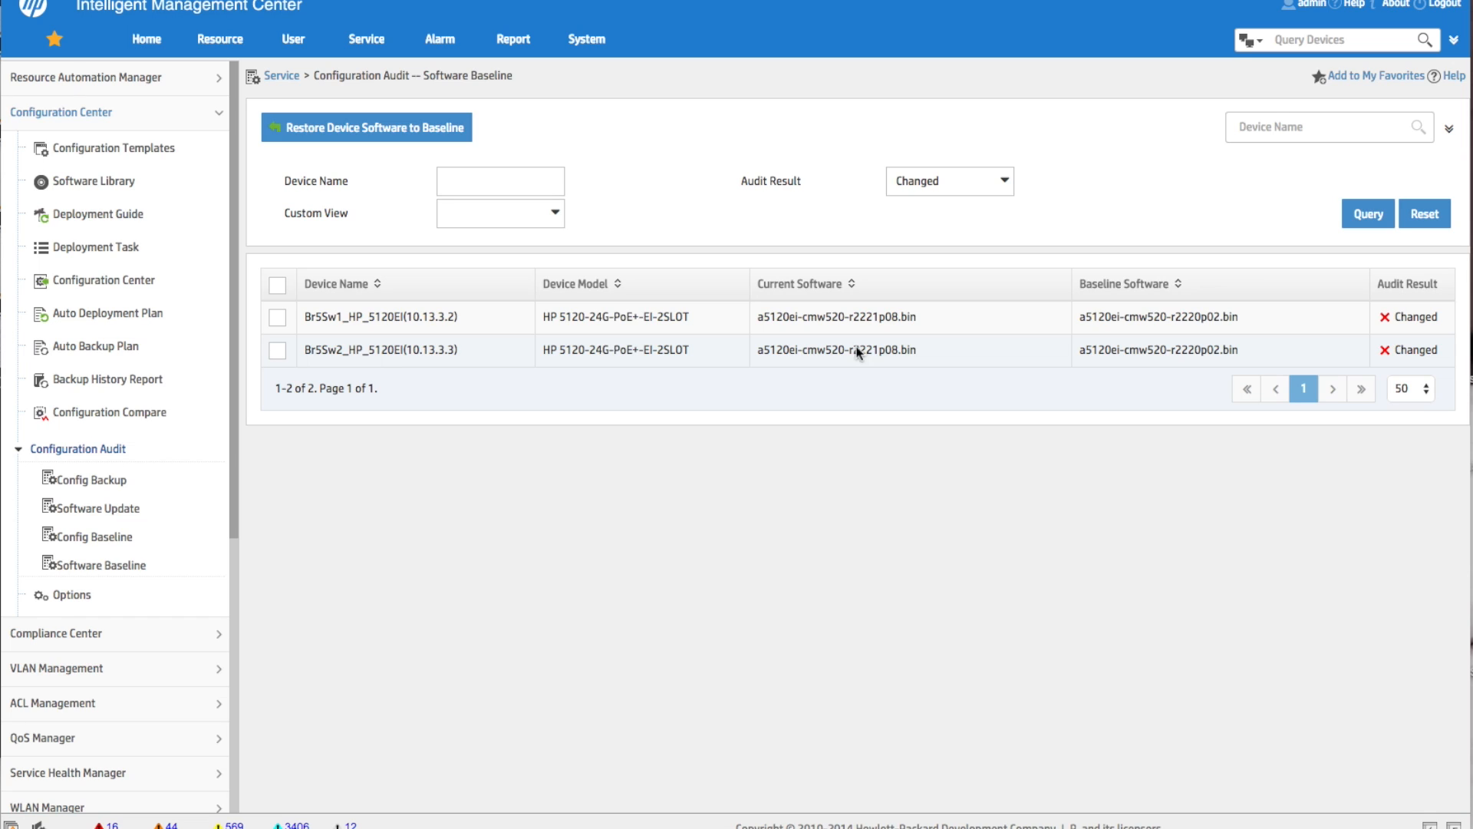
pyautogui.click(114, 290)
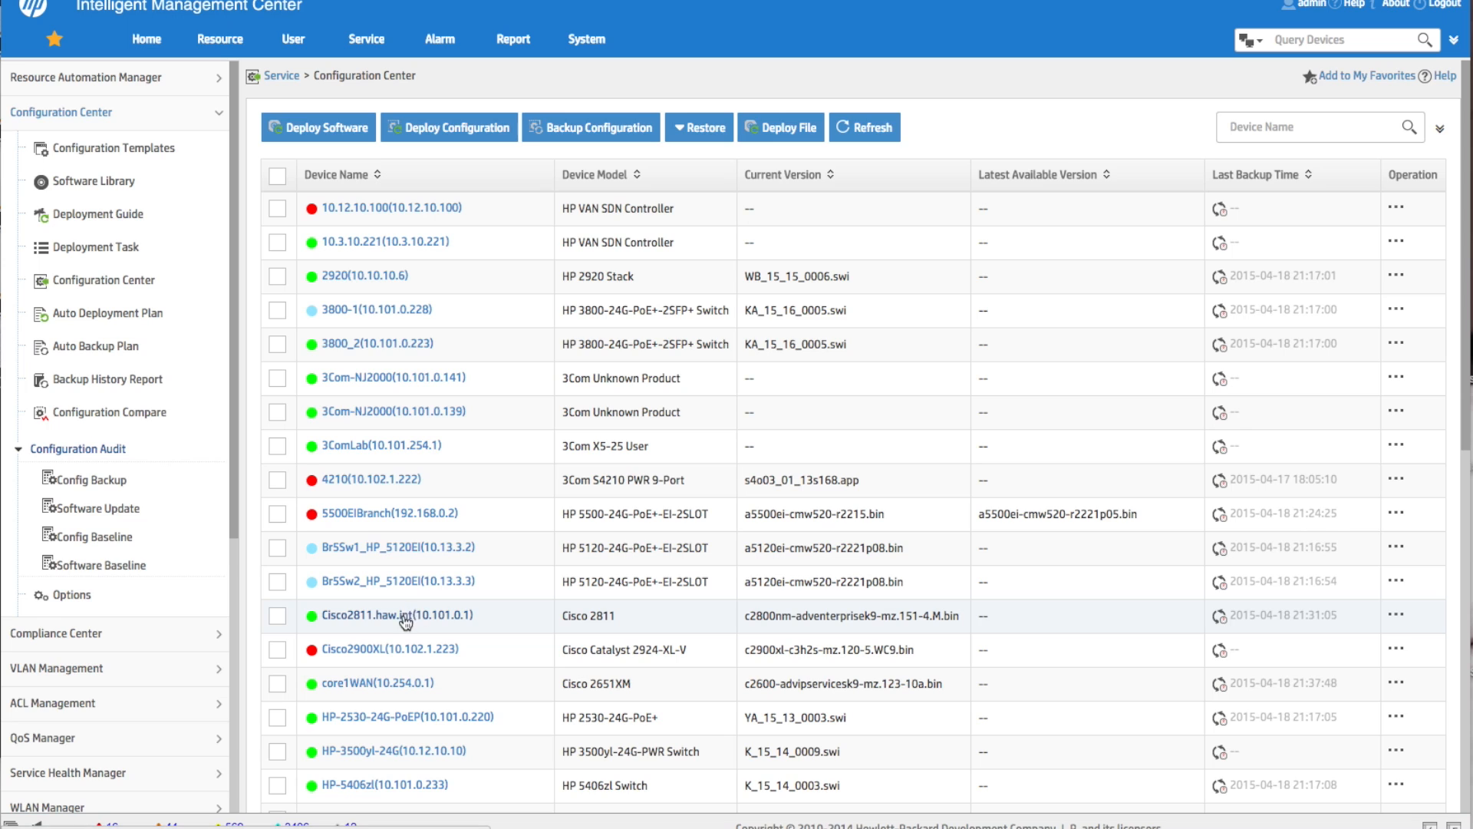
pyautogui.click(1395, 616)
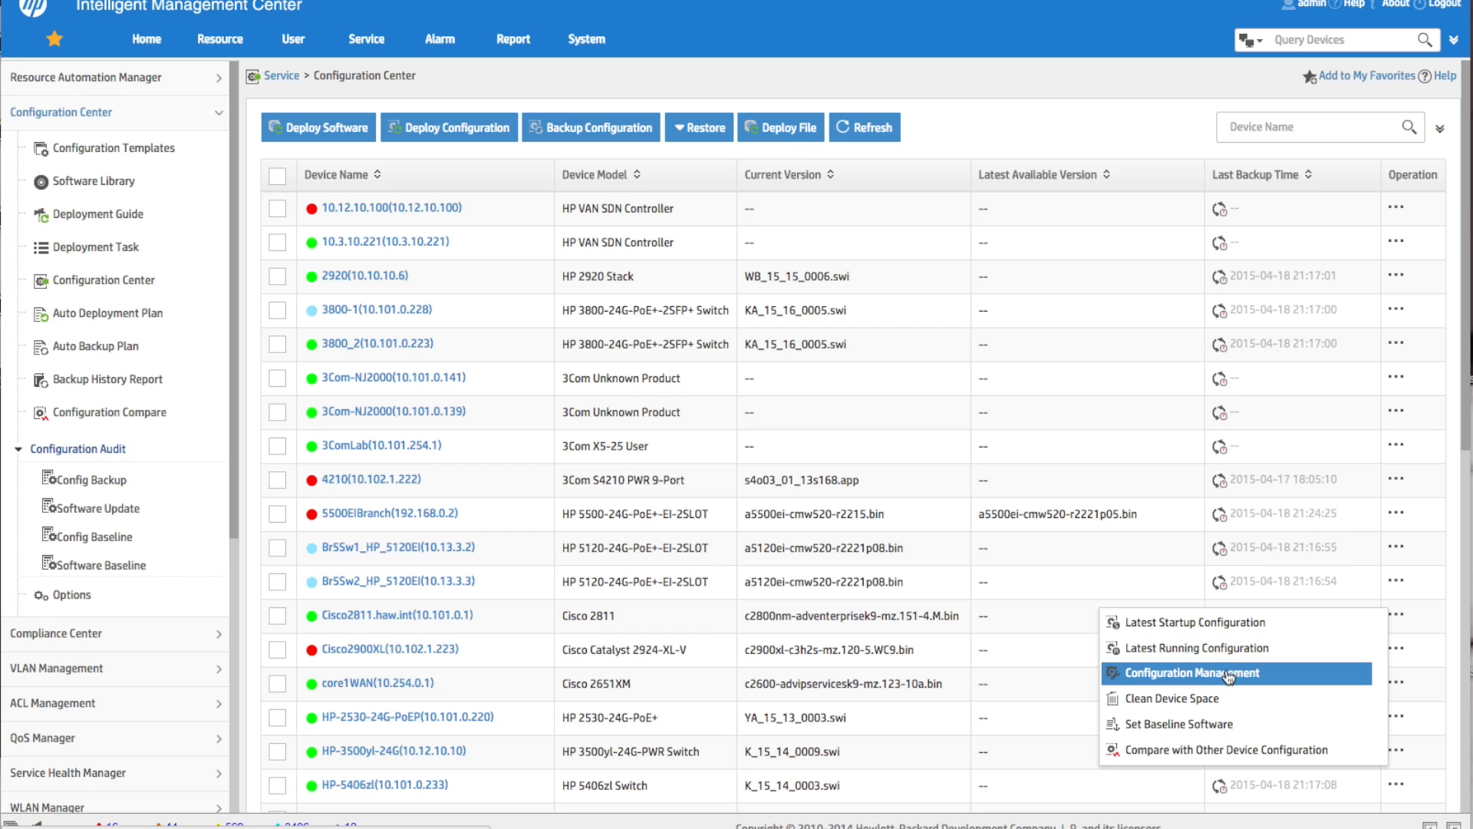
pyautogui.click(988, 616)
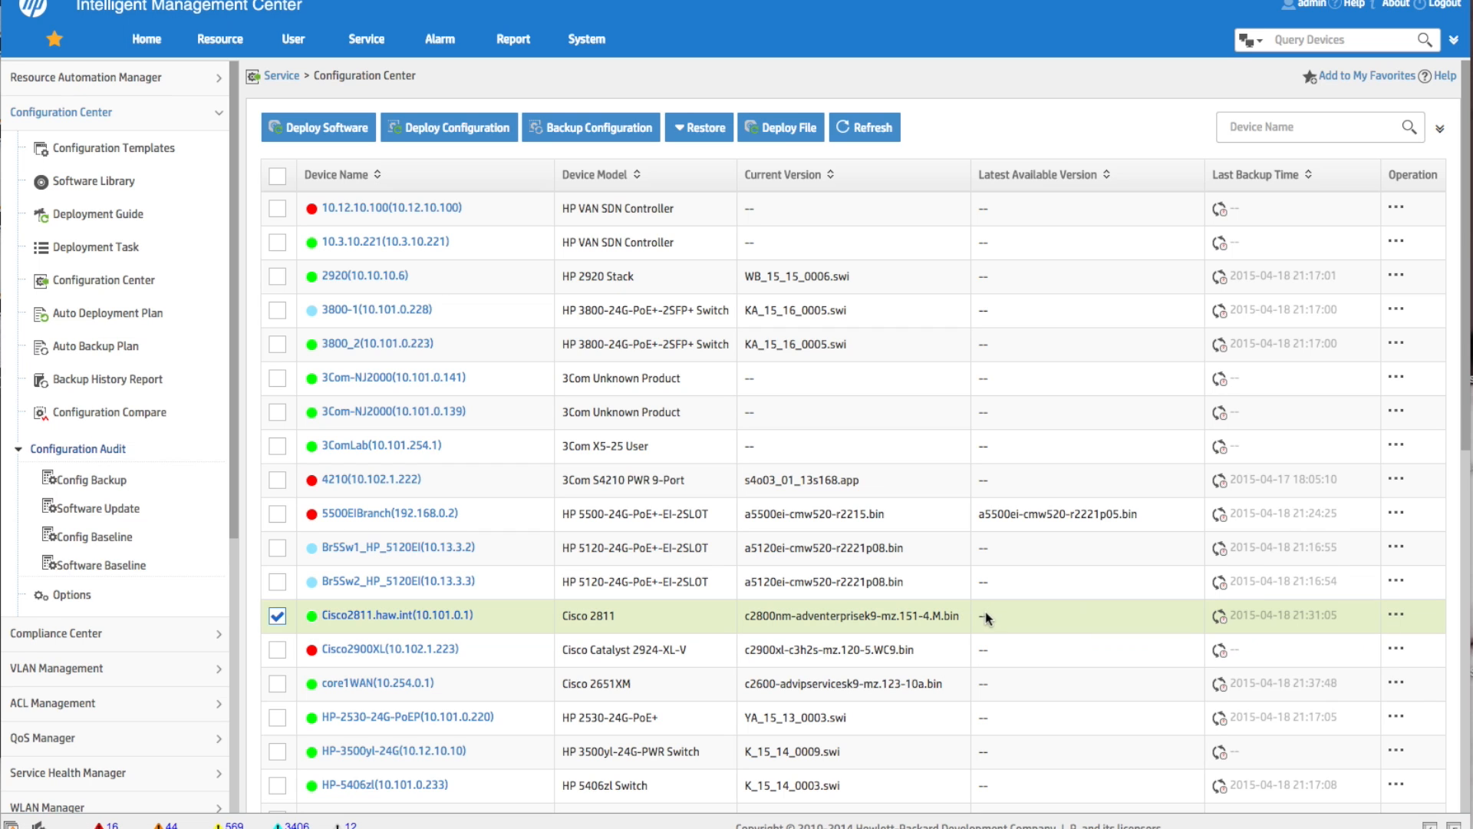
pyautogui.scroll(-1, 1013, 612)
pyautogui.scroll(-1, 1013, 611)
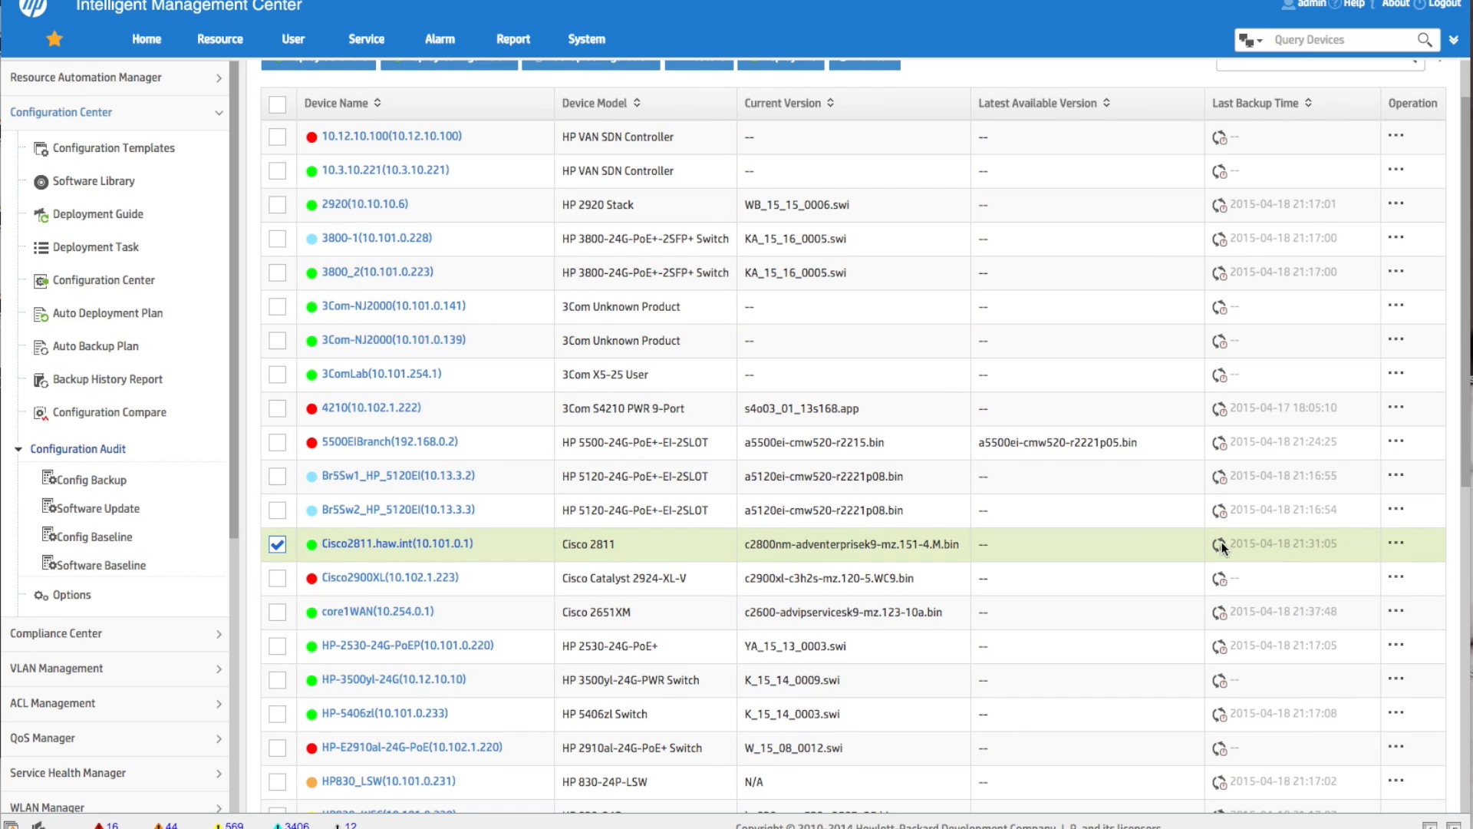
pyautogui.scroll(-2, 1076, 643)
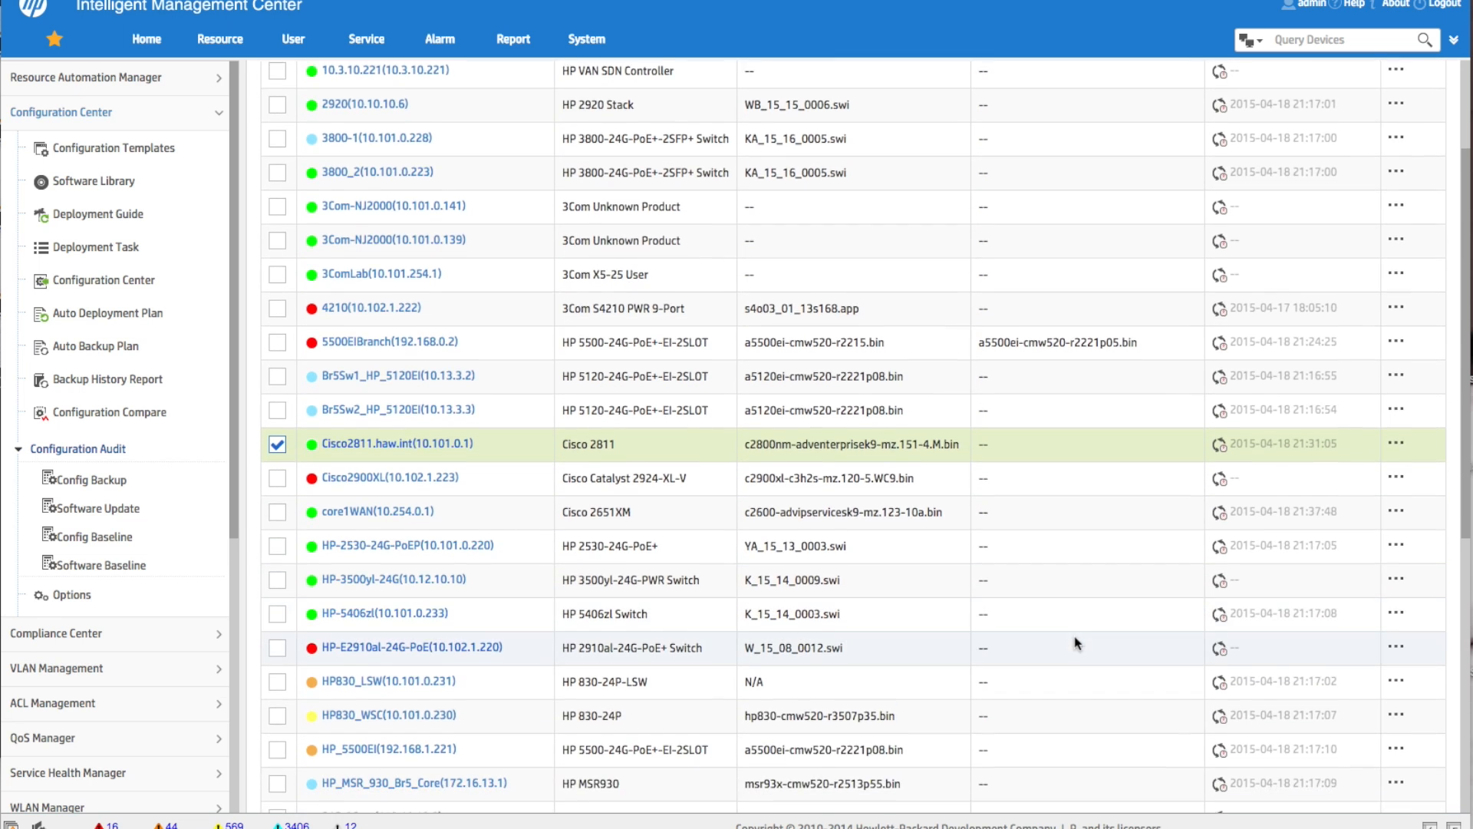
pyautogui.scroll(-1, 1076, 643)
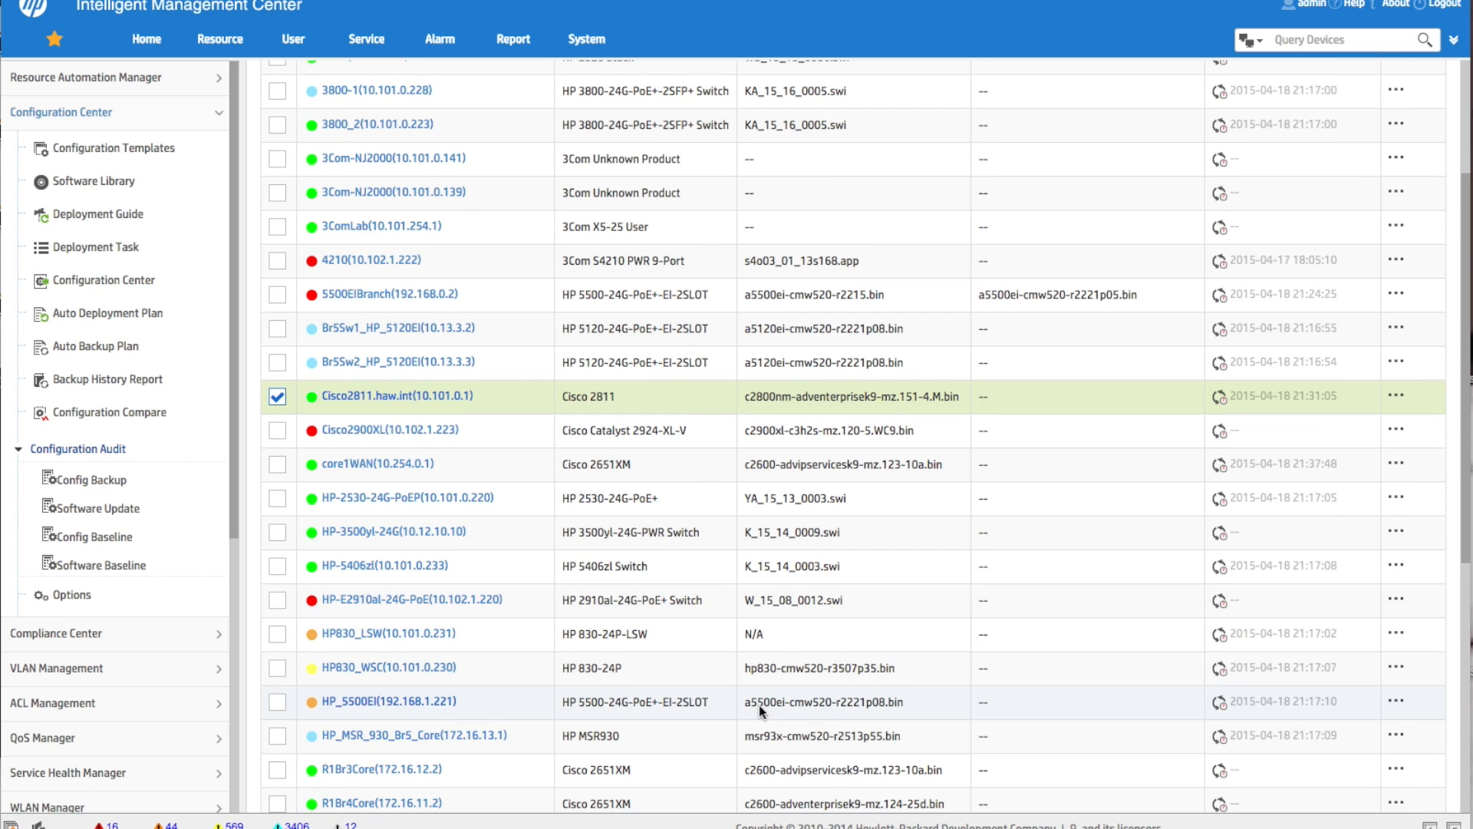
pyautogui.click(1396, 701)
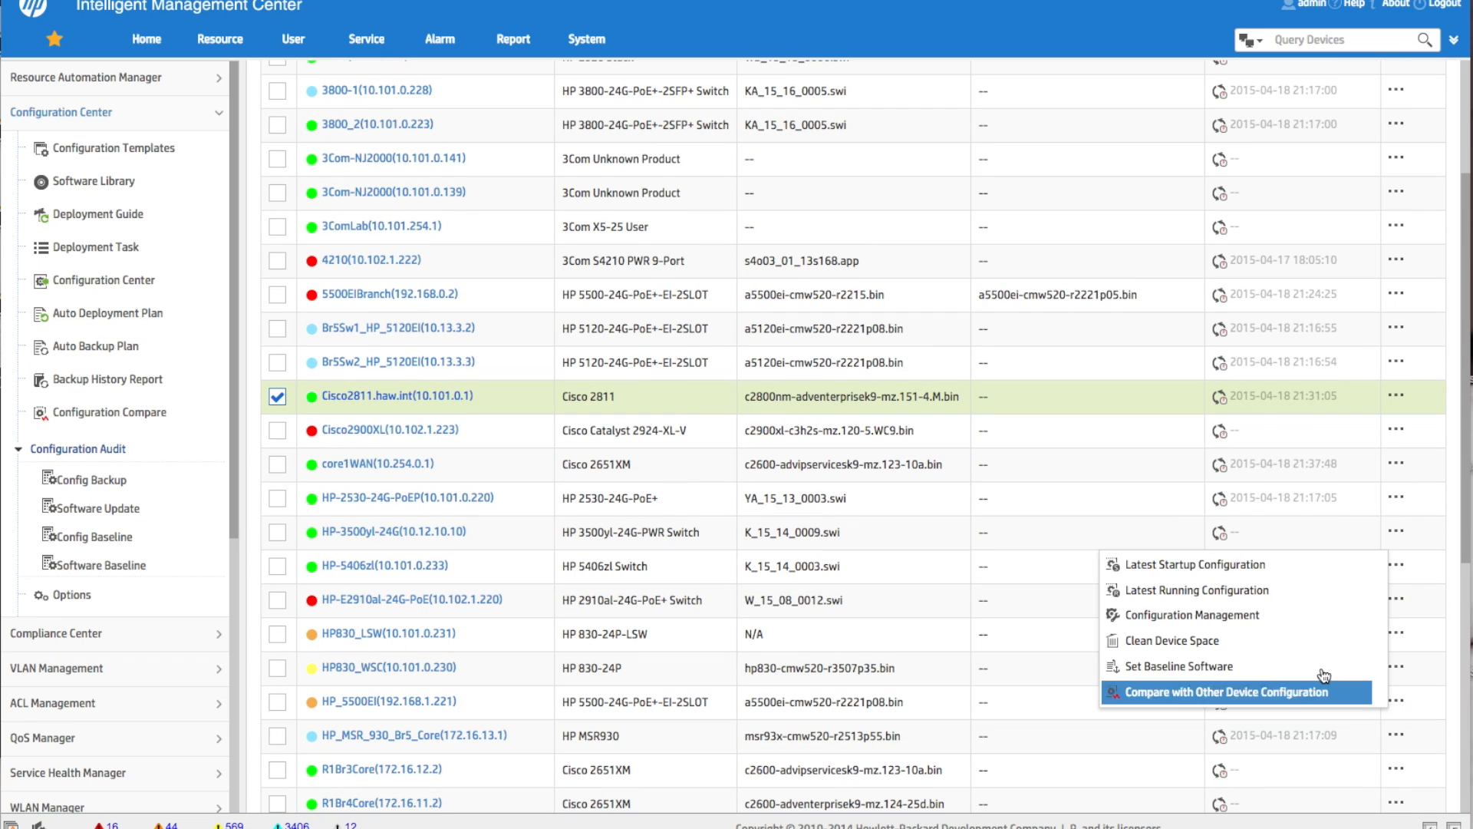
pyautogui.click(1232, 618)
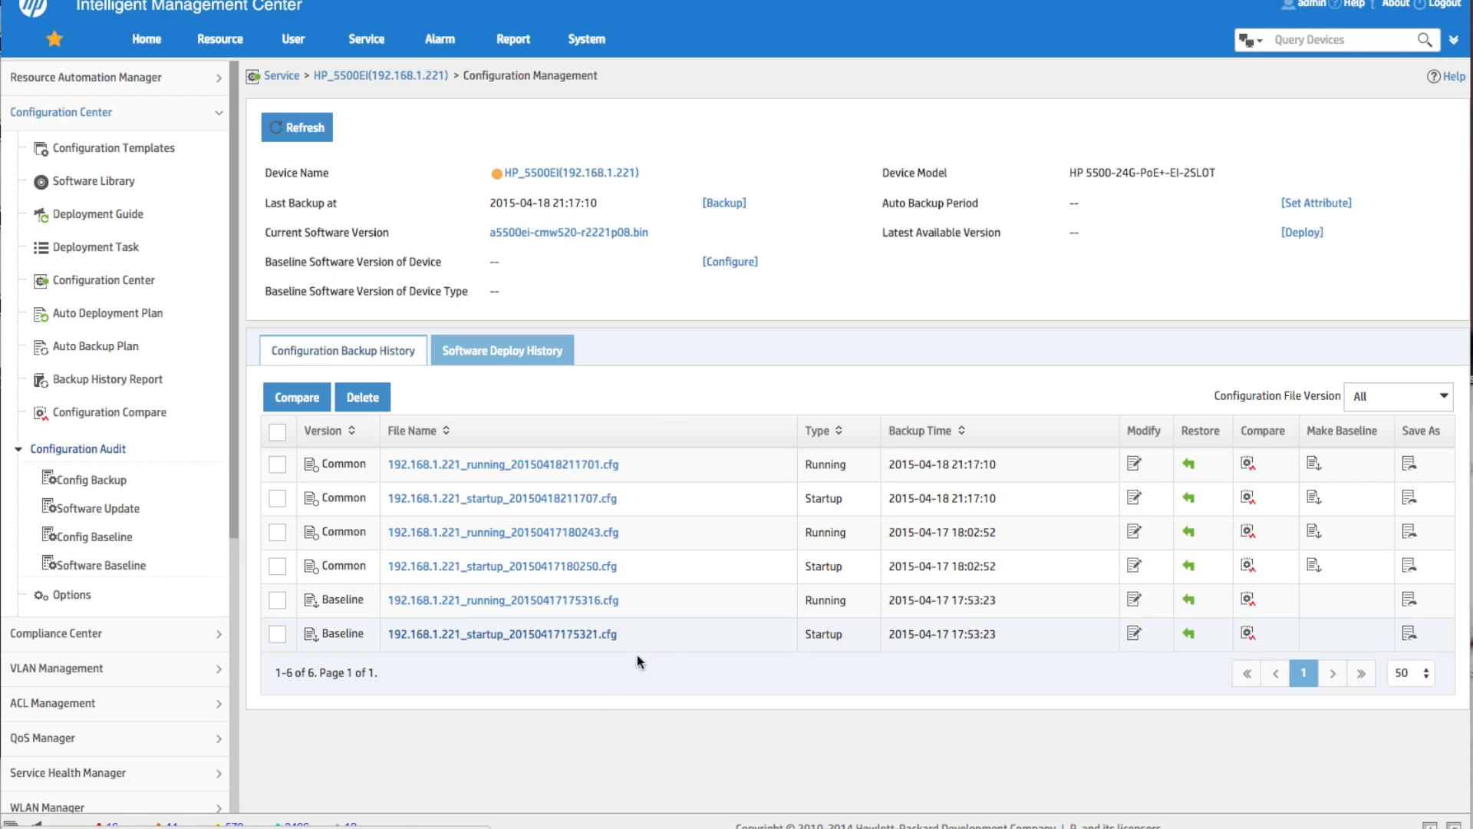
# Step: Compare the baseline running configuration 192.168.1.221_running_20150417175316.cfg with the backup 192.168.1.221_running_20150418211701.cfg
pyautogui.click(276, 603)
pyautogui.click(278, 467)
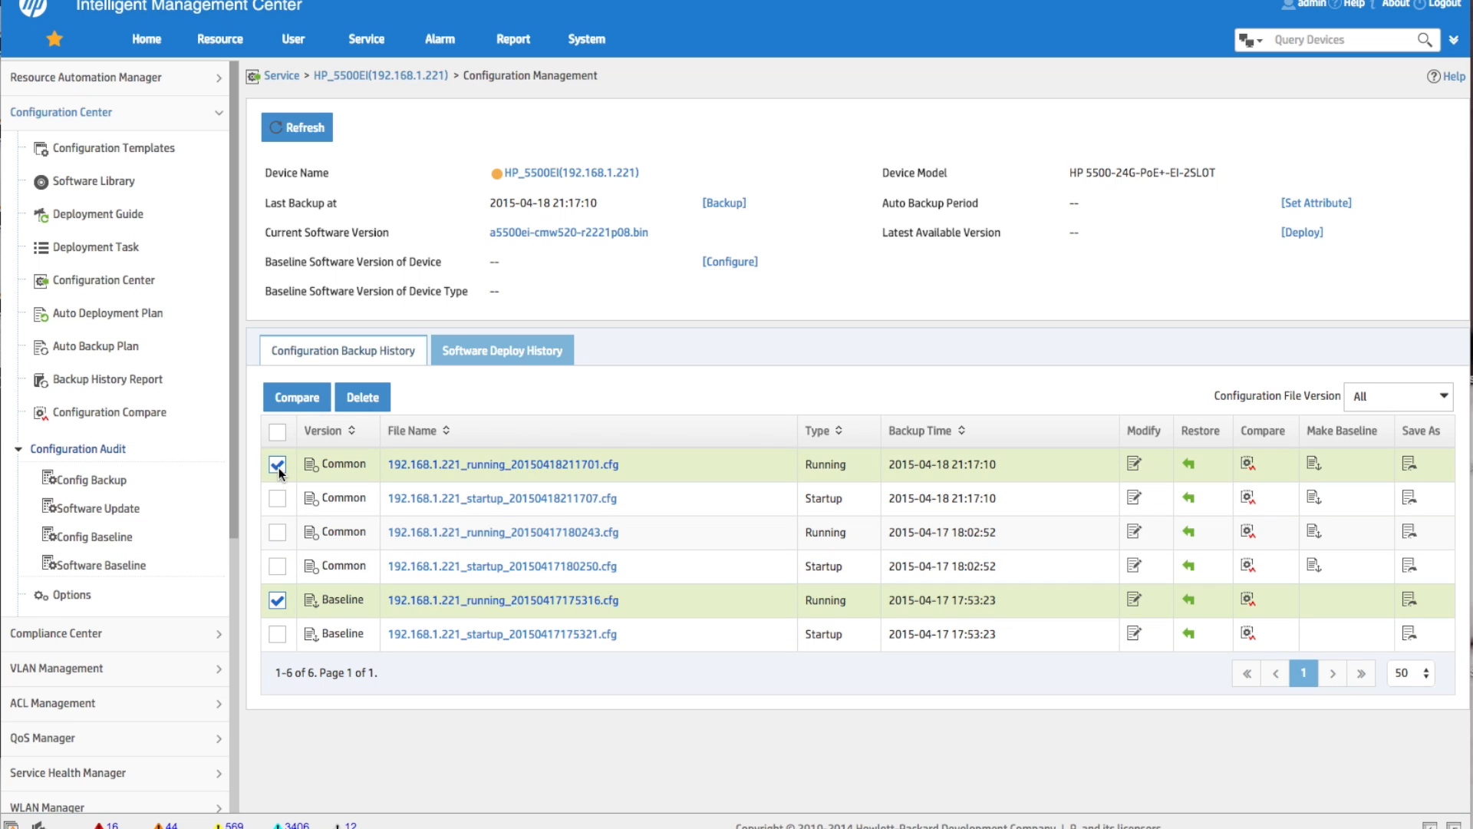
pyautogui.click(288, 405)
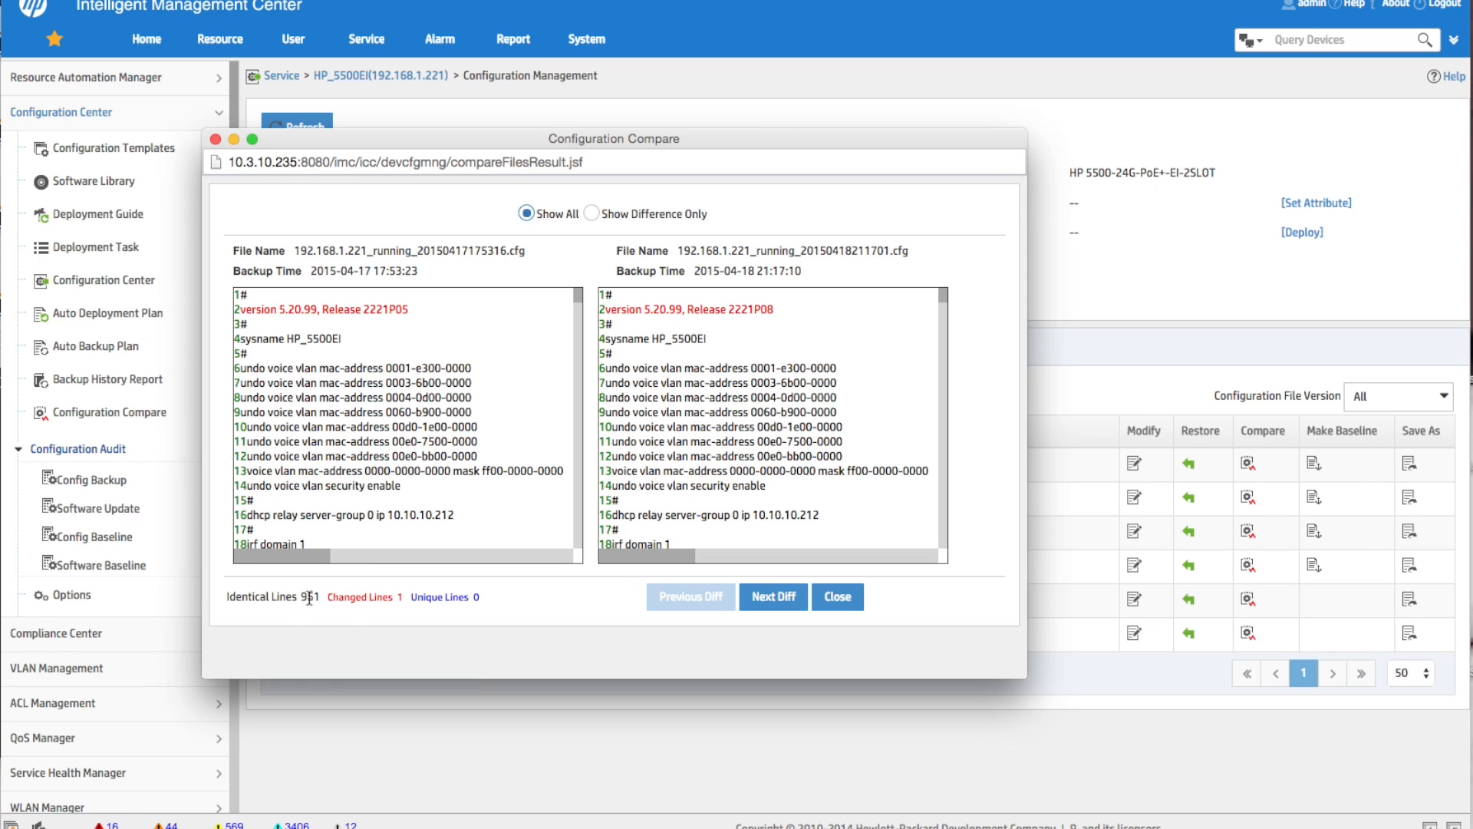
# Step: Review the two running configurations side by side, restrict the comparison to differences only, and close it
pyautogui.scroll(-1, 468, 406)
pyautogui.scroll(-5, 468, 406)
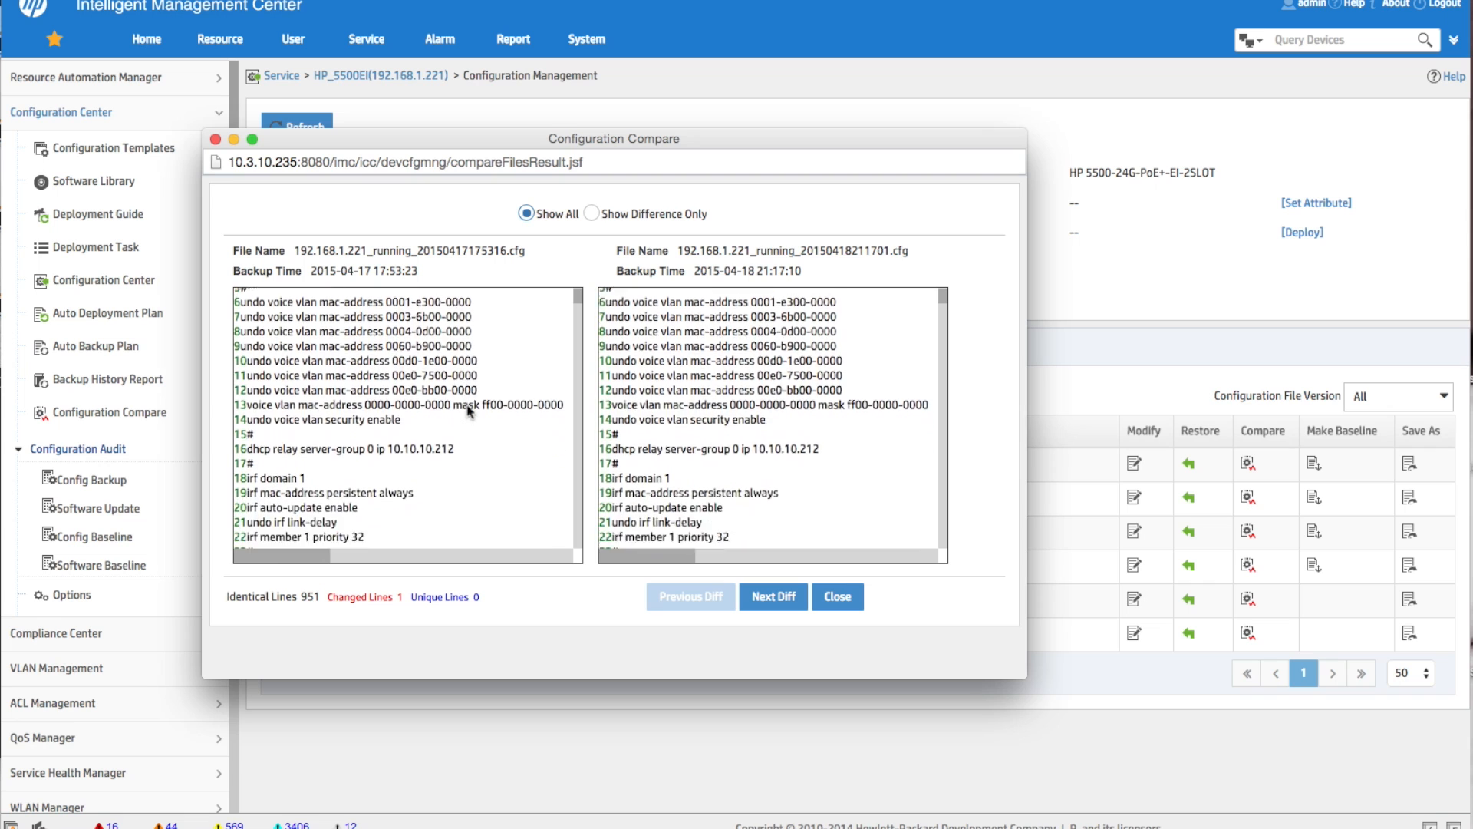
pyautogui.scroll(6, 470, 409)
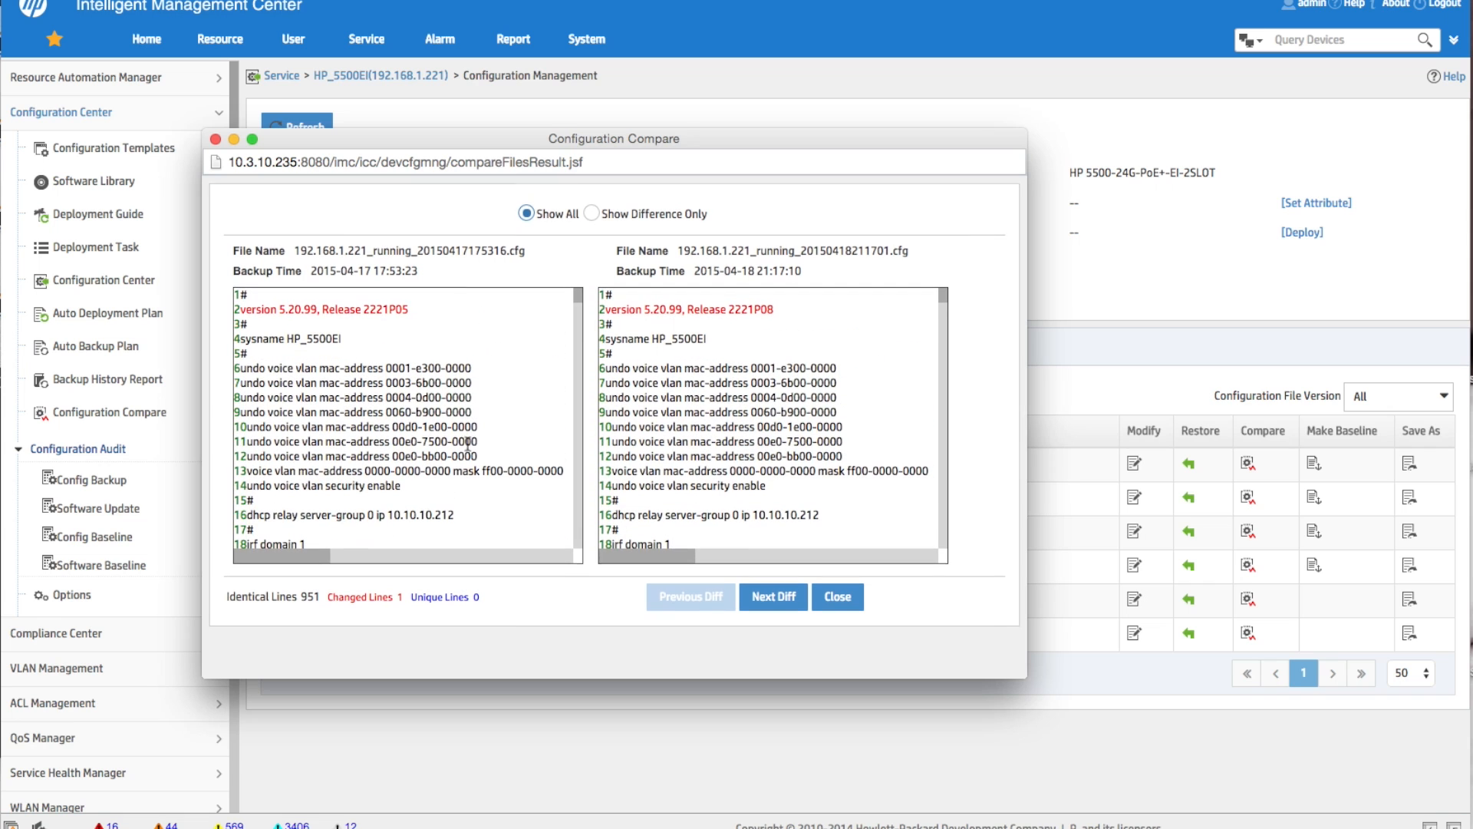
pyautogui.click(591, 213)
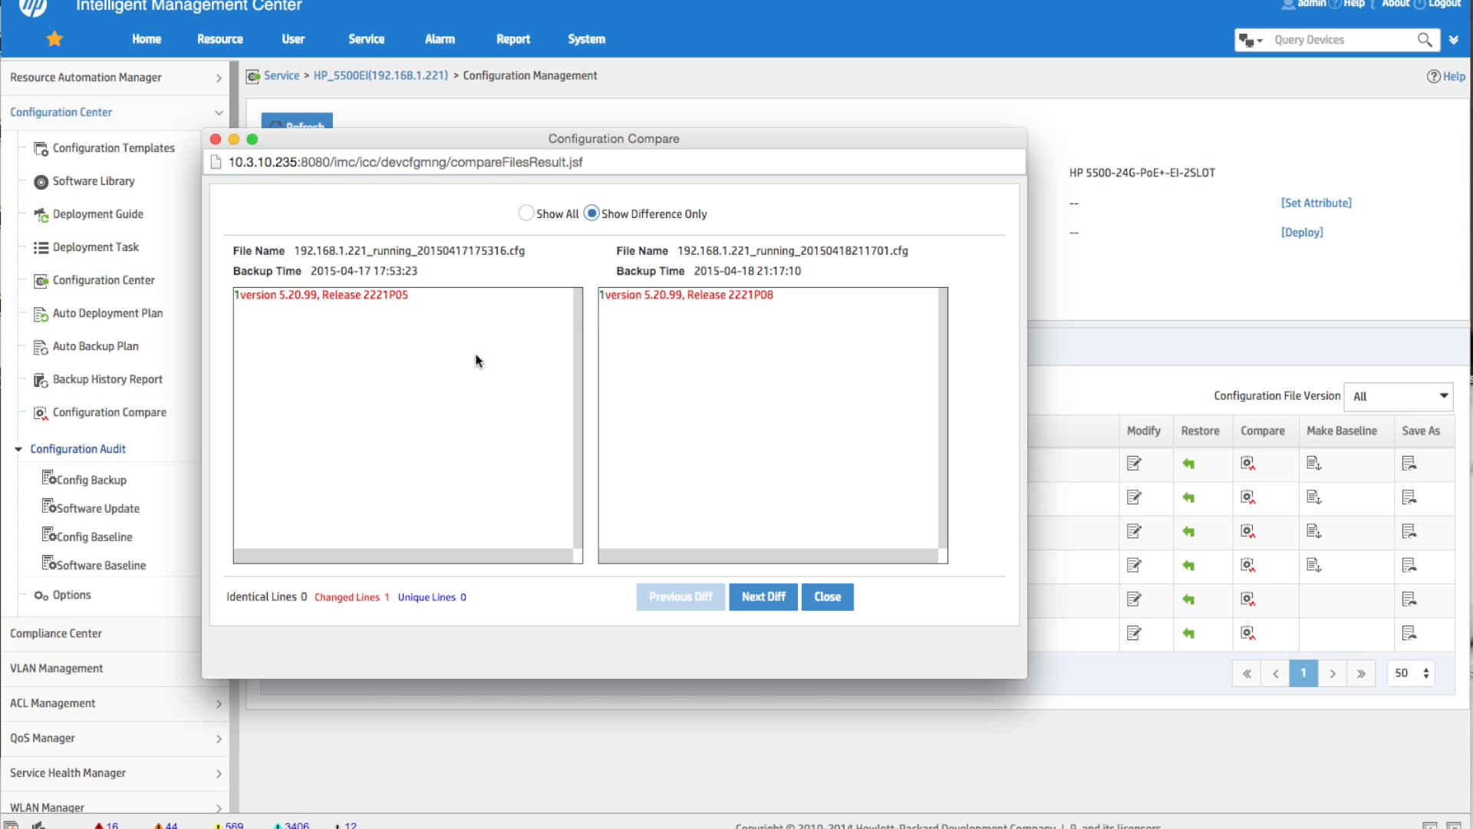
pyautogui.click(833, 605)
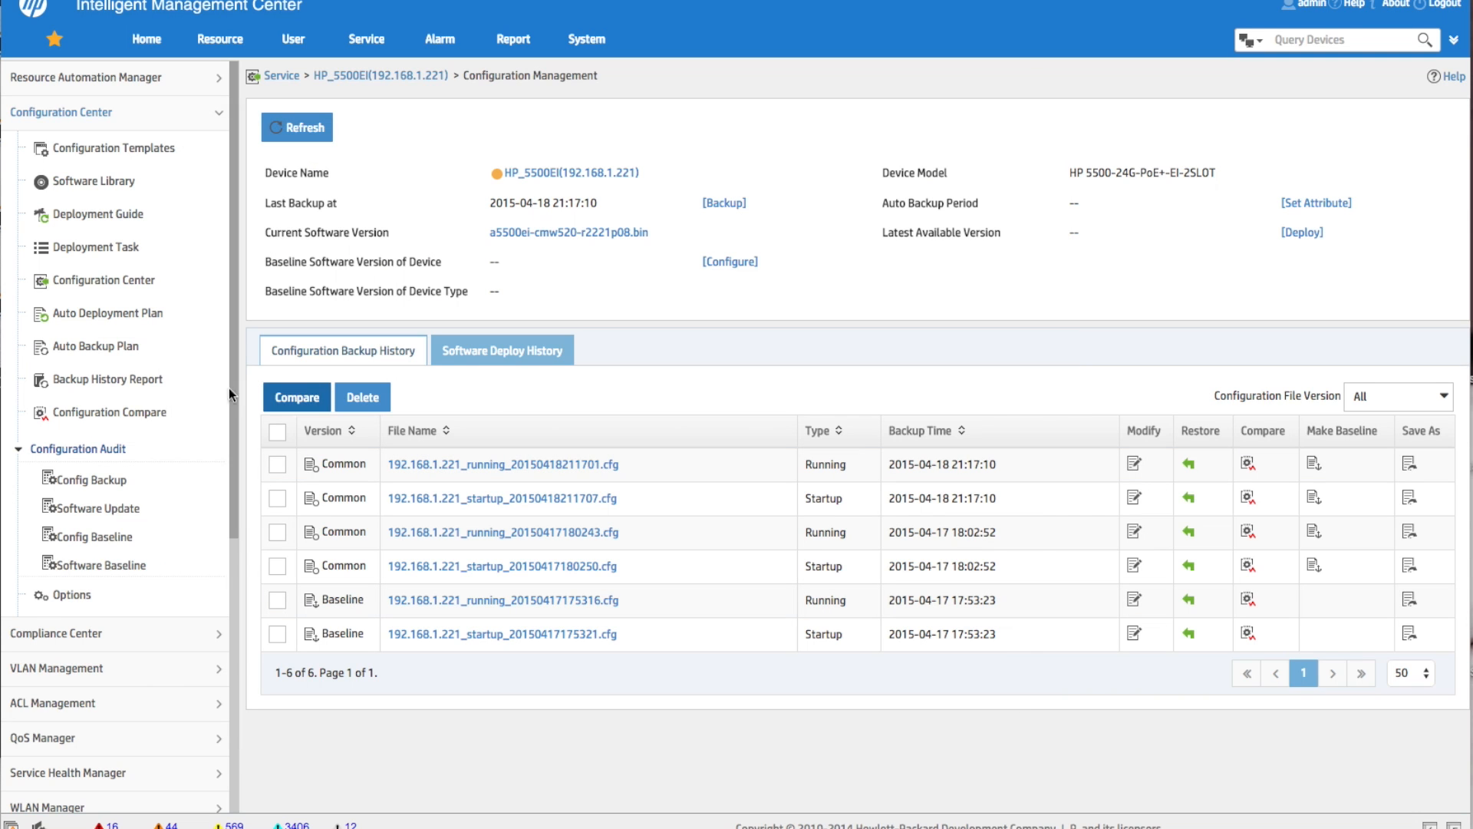
# Step: Open the general Configuration Compare page for comparing configurations between devices
pyautogui.click(118, 418)
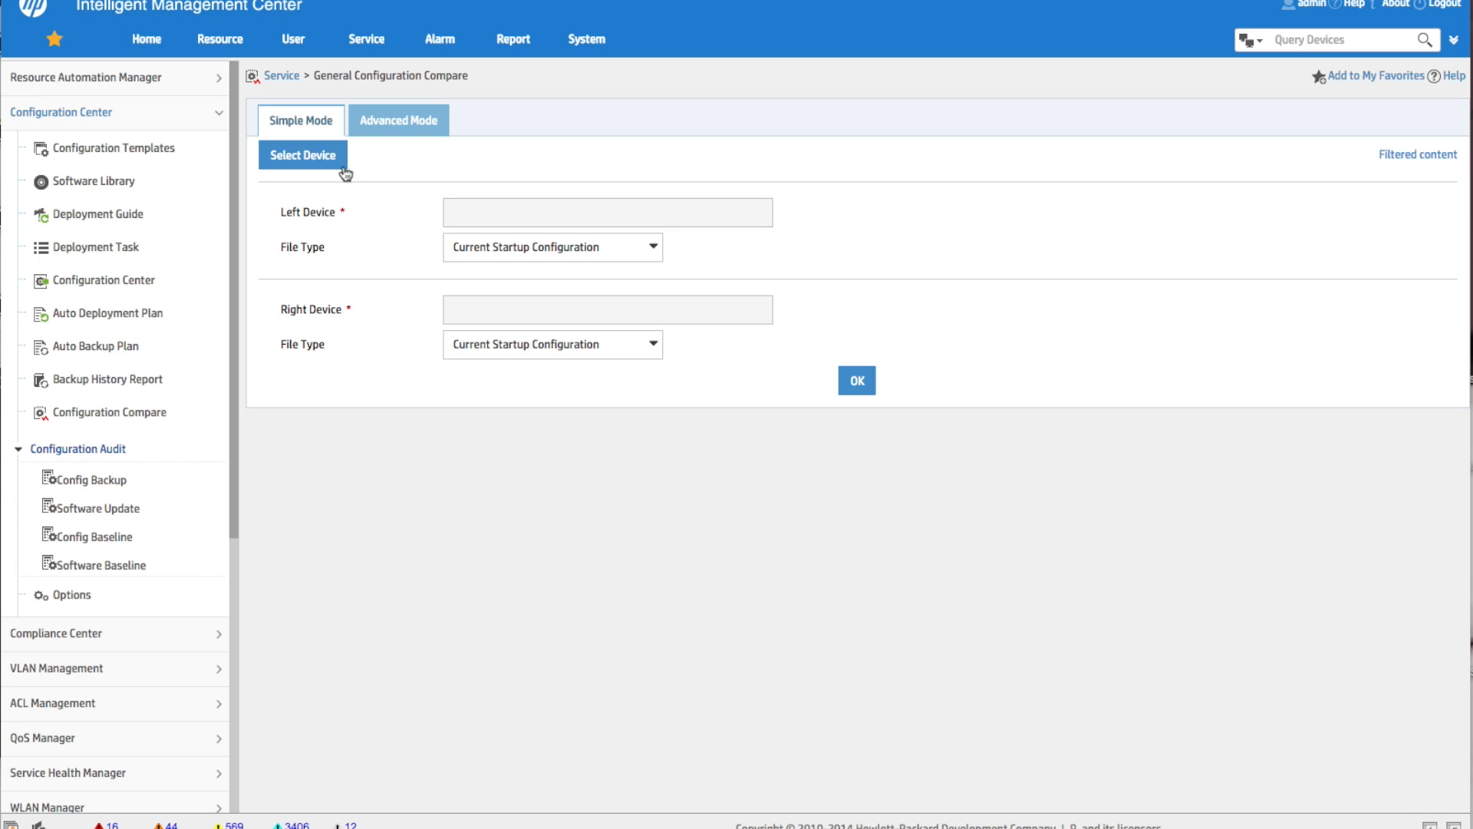
pyautogui.click(320, 156)
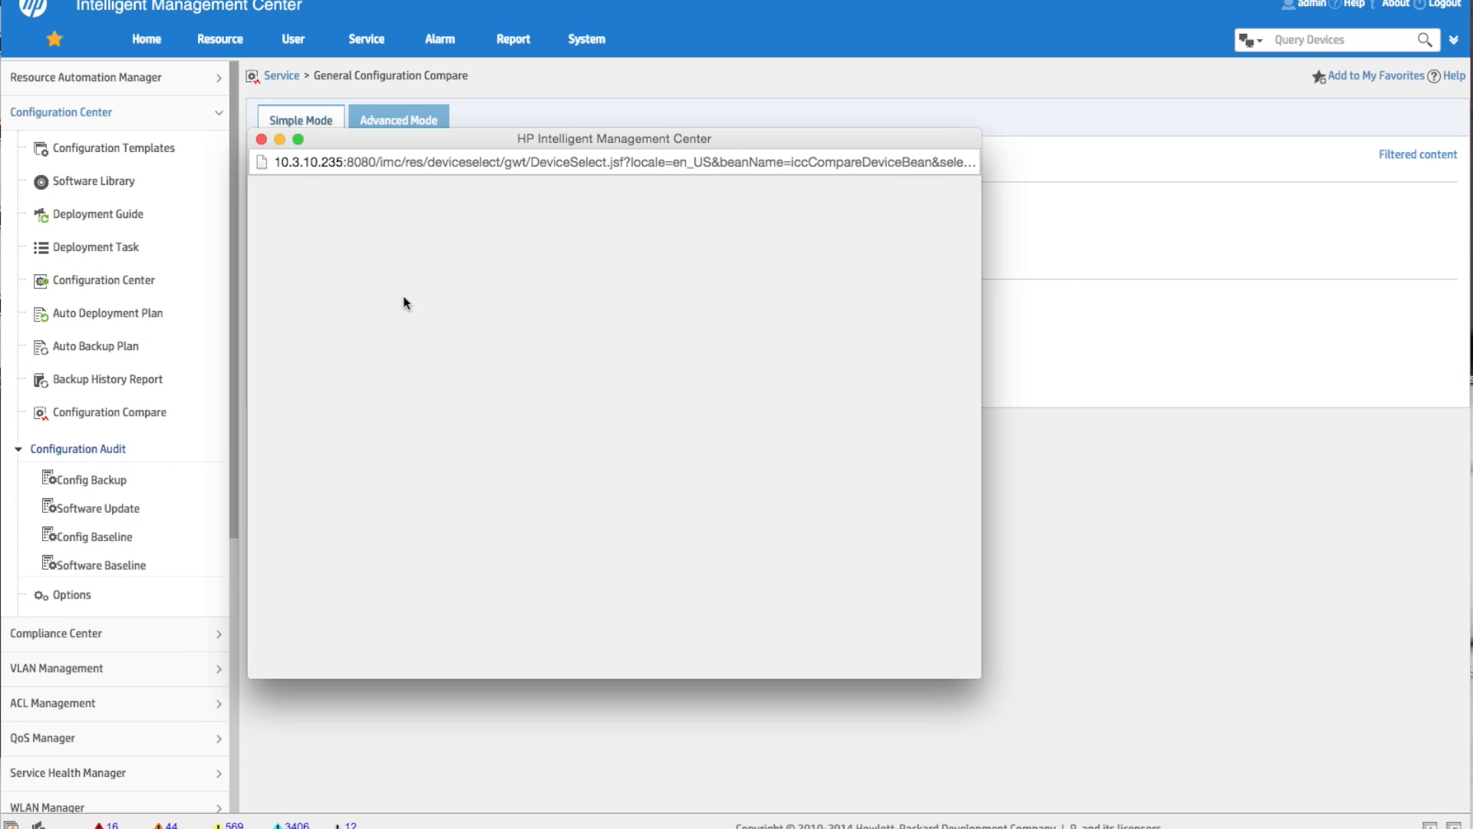
pyautogui.click(262, 258)
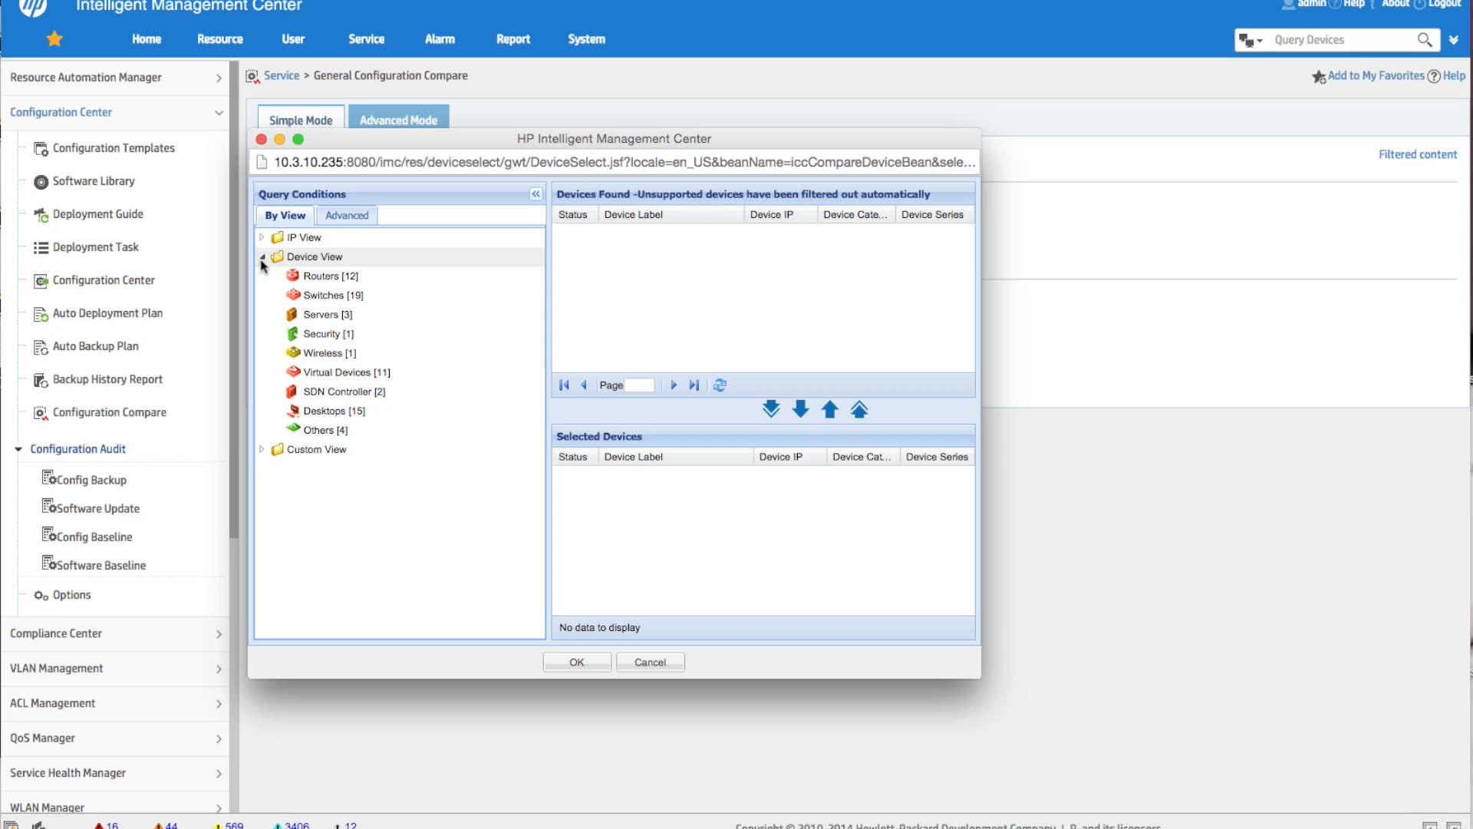
pyautogui.click(324, 297)
pyautogui.click(726, 318)
pyautogui.click(802, 414)
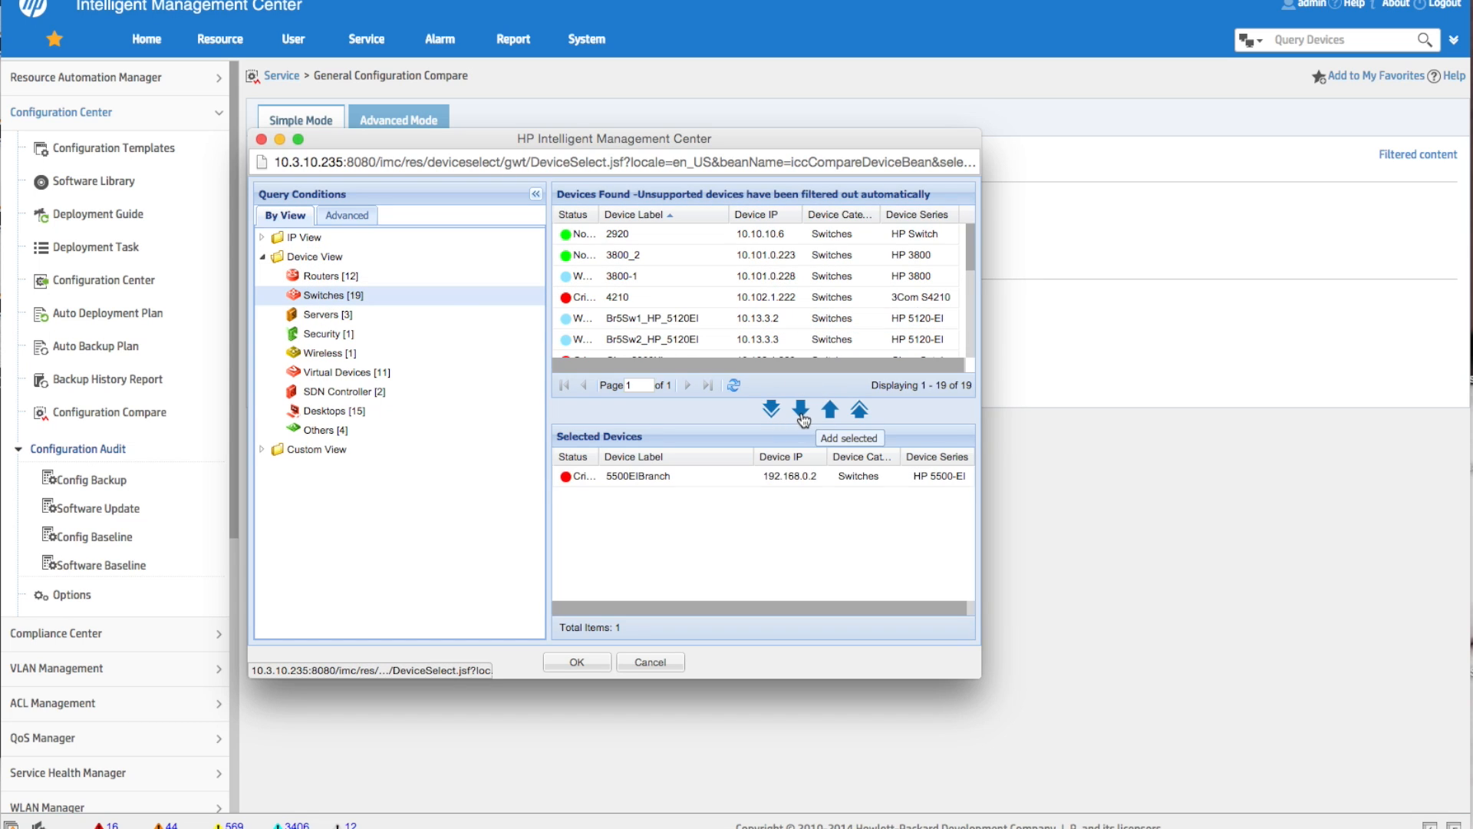
pyautogui.click(591, 664)
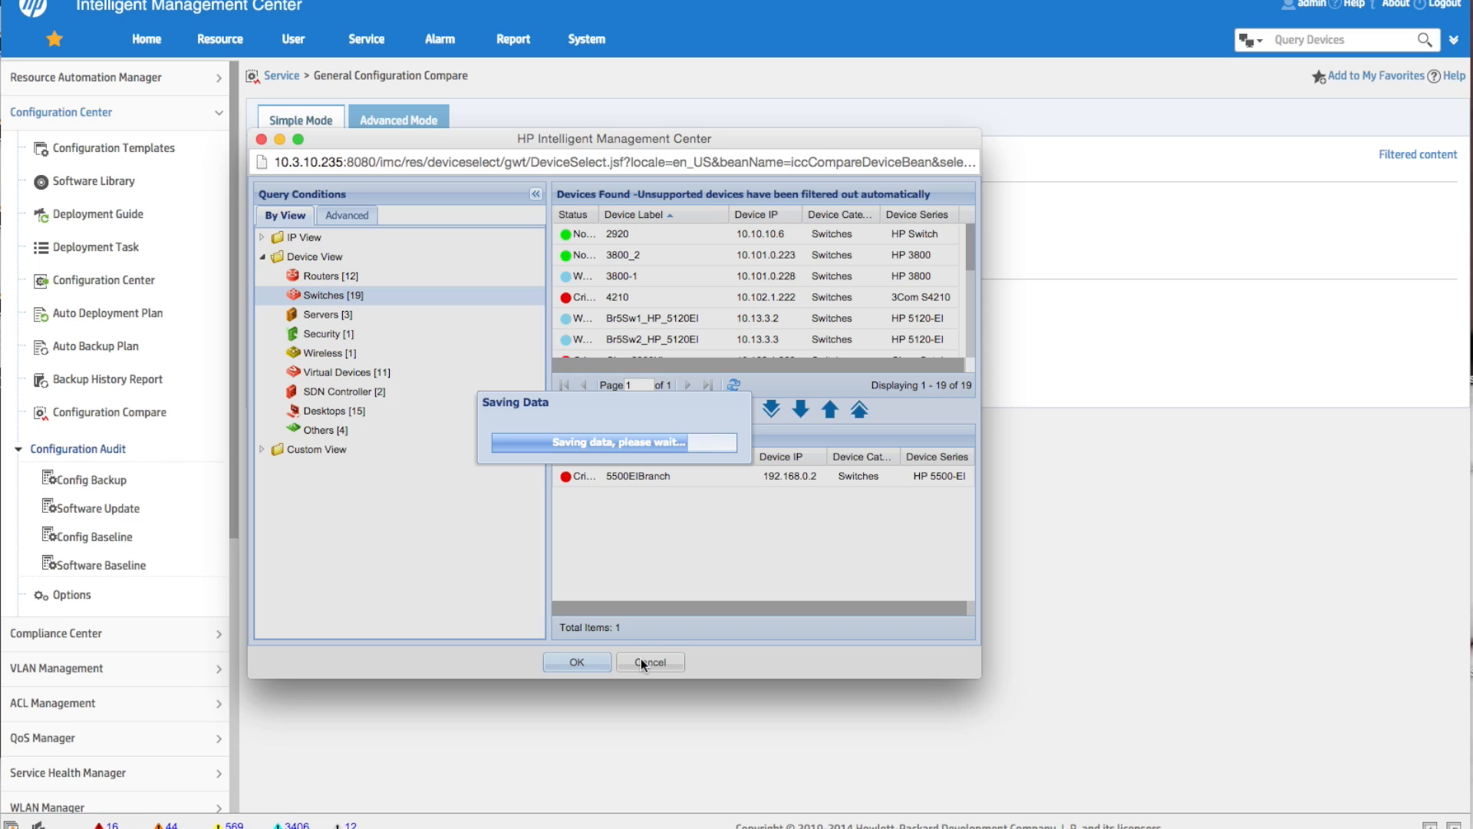
pyautogui.click(261, 139)
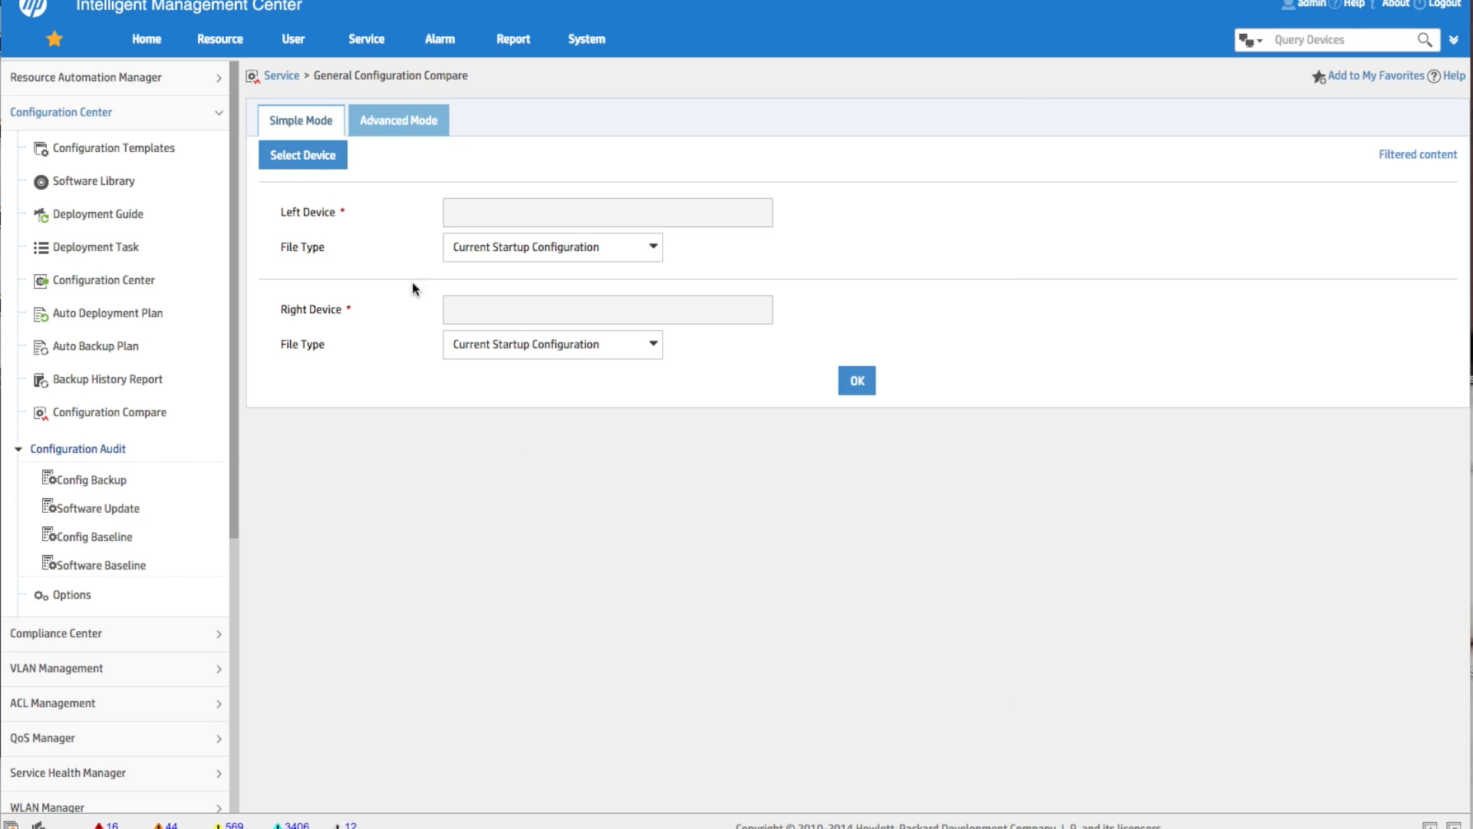
# Step: Select the switches Br5Sw1_HP_5120EI and Br5Sw2_HP_5120EI as the two devices for the configuration comparison
pyautogui.click(299, 155)
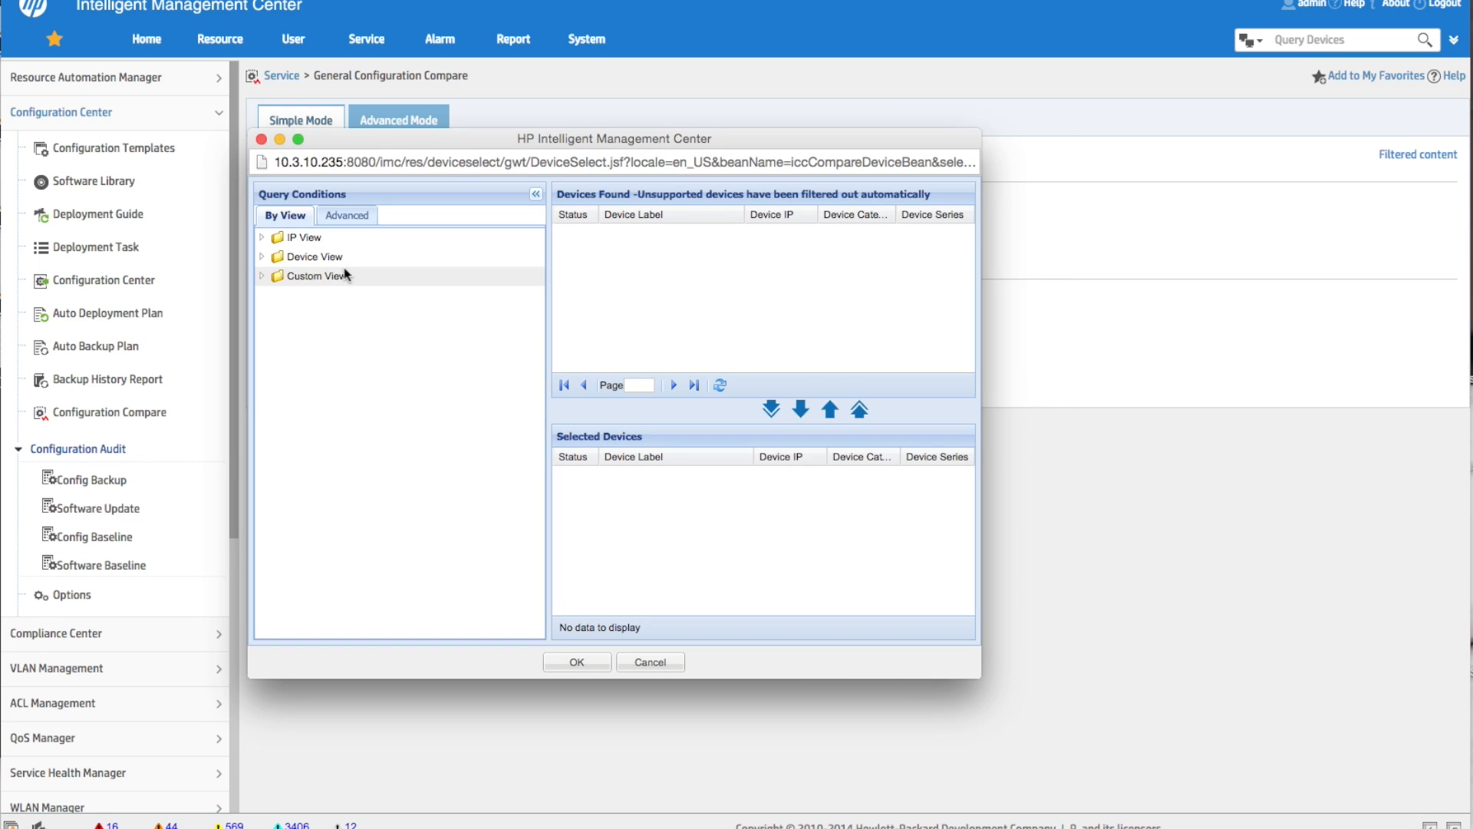
pyautogui.click(262, 257)
pyautogui.click(322, 295)
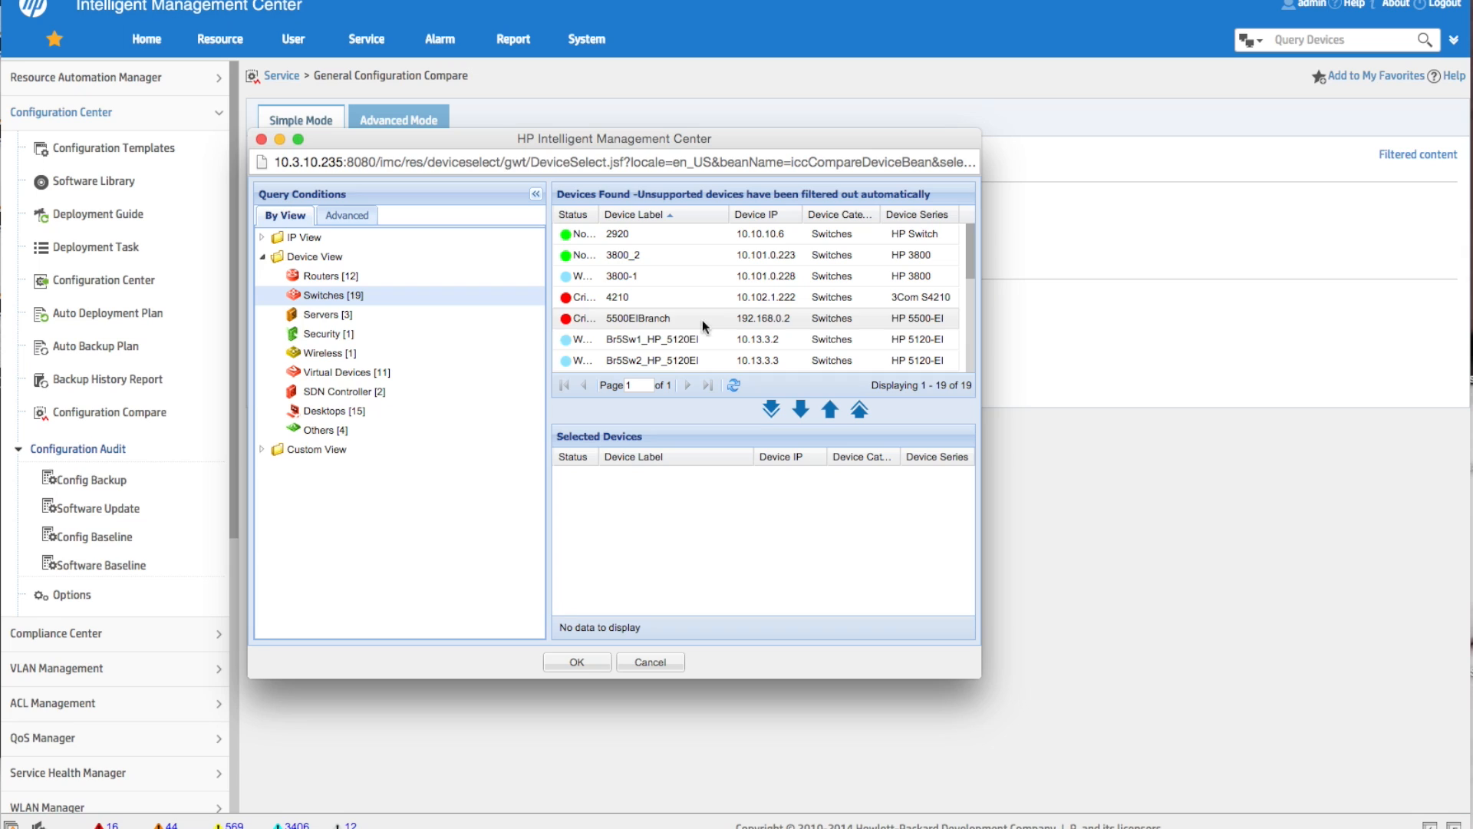
pyautogui.click(694, 344)
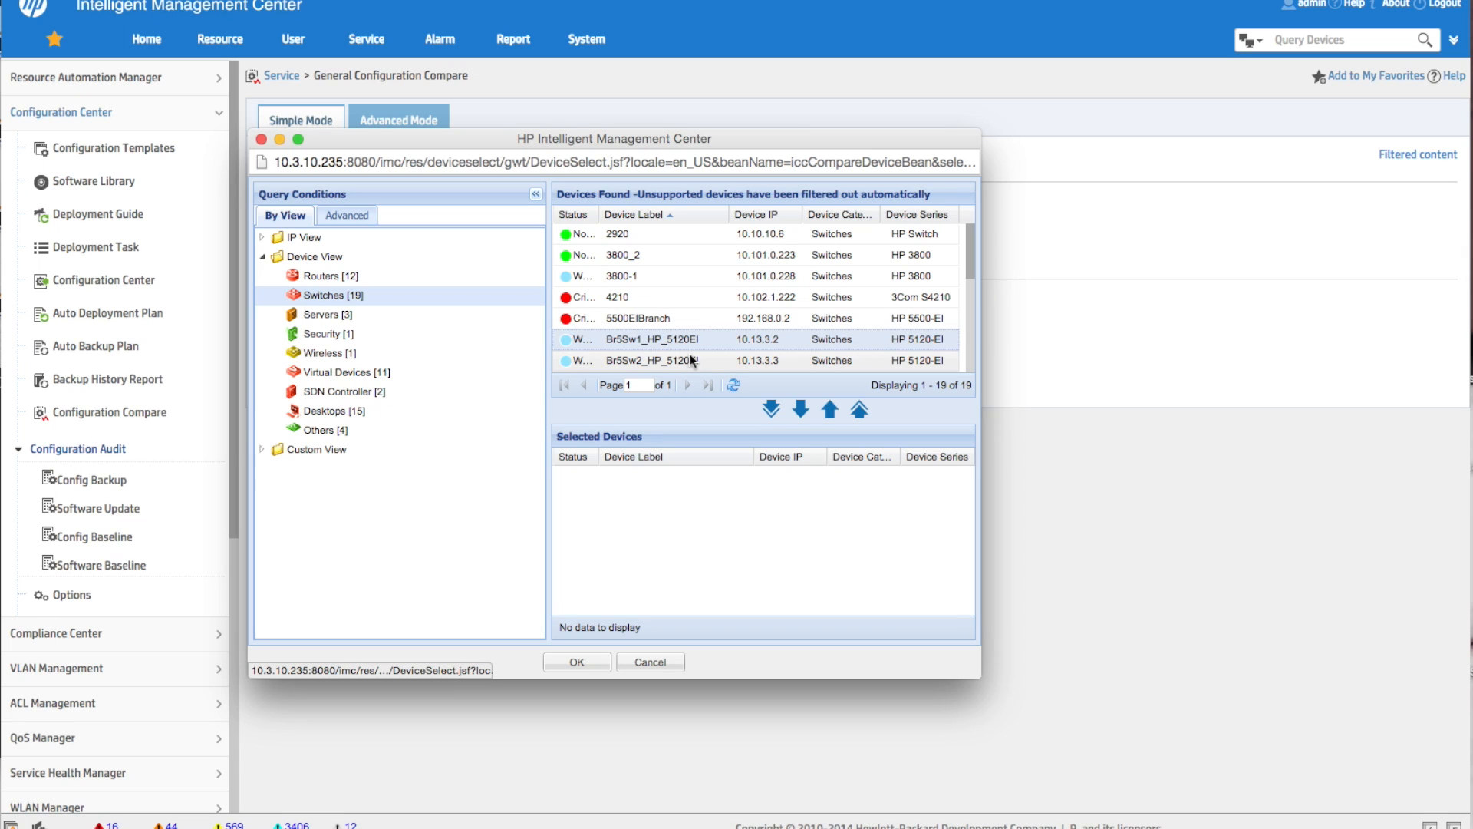
pyautogui.keyDown('shift'); pyautogui.click(692, 361); pyautogui.keyUp('shift')
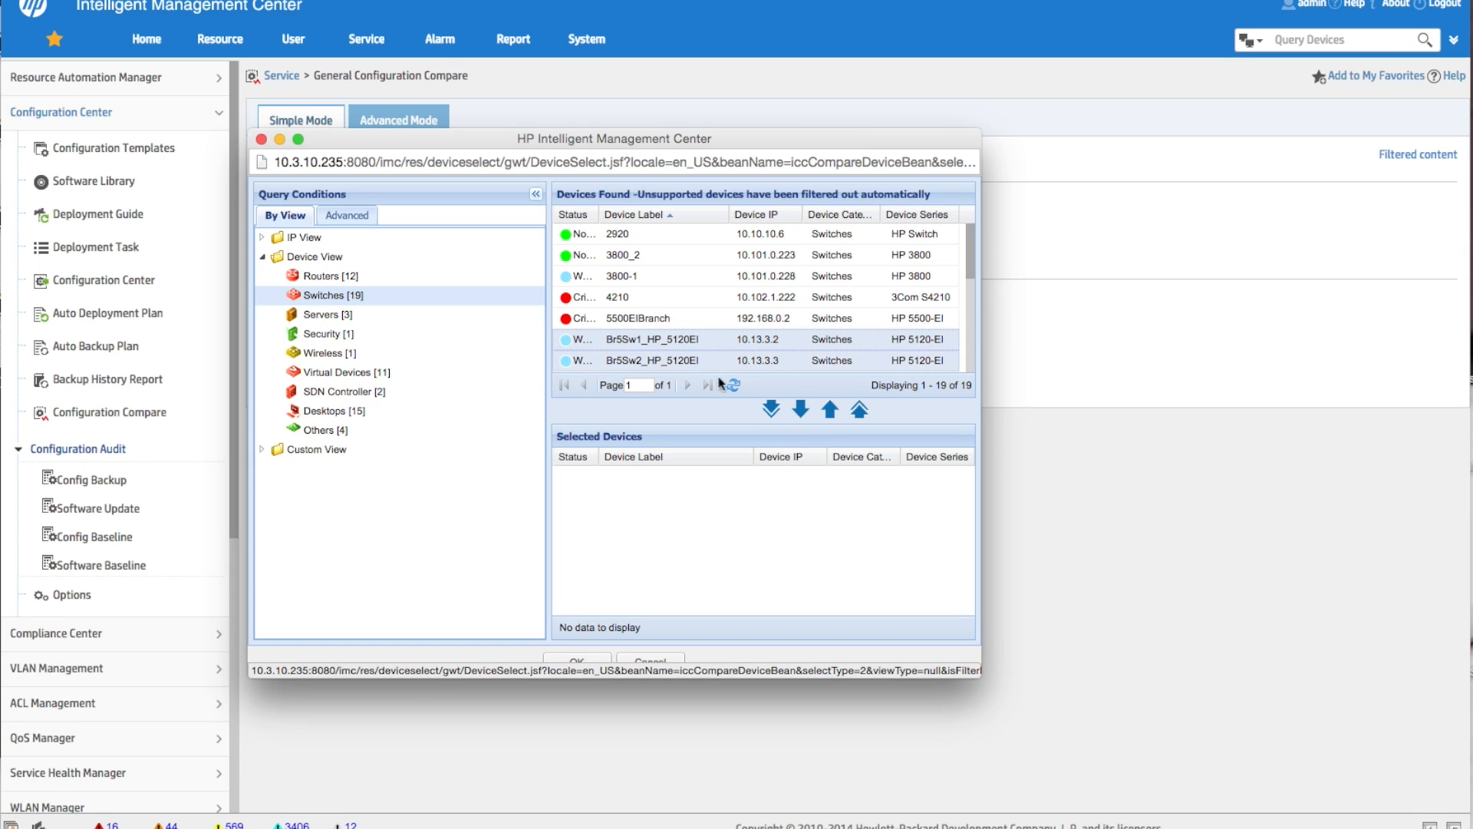
pyautogui.click(799, 409)
pyautogui.click(566, 664)
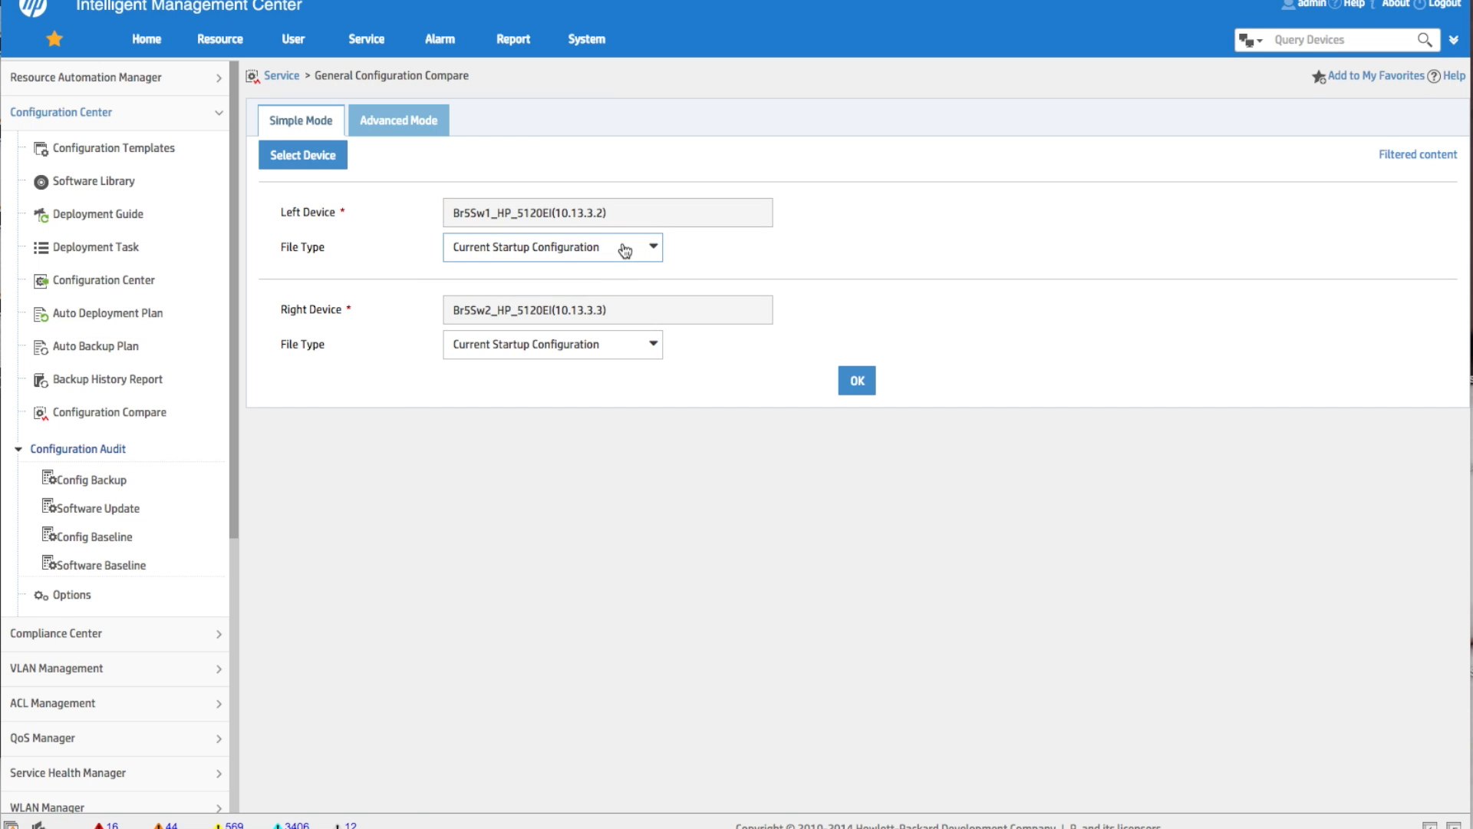
# Step: Set the file type of both devices to Current Running Configuration and run the comparison
pyautogui.click(625, 246)
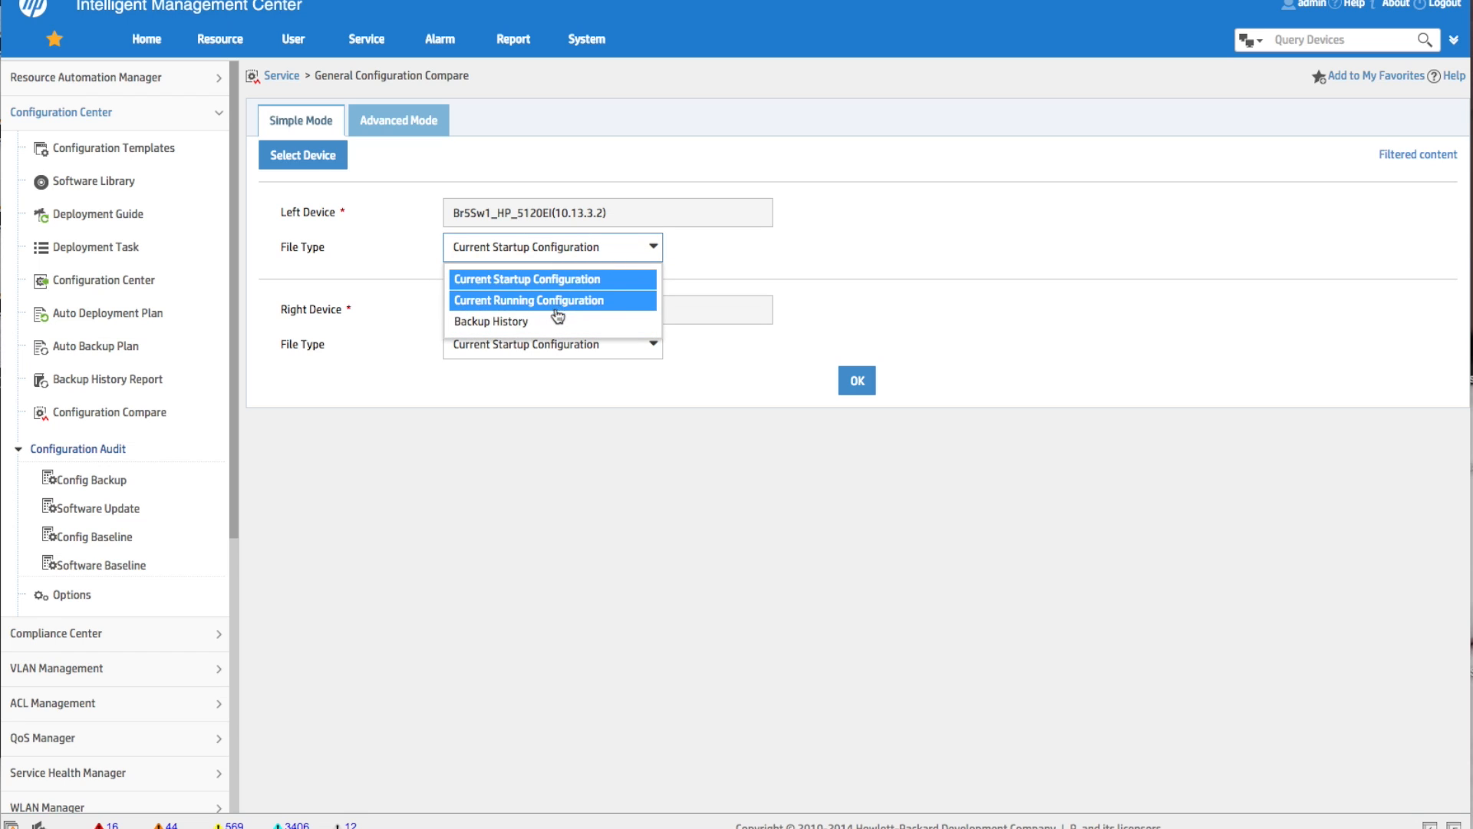
pyautogui.click(530, 300)
pyautogui.click(516, 345)
pyautogui.click(511, 399)
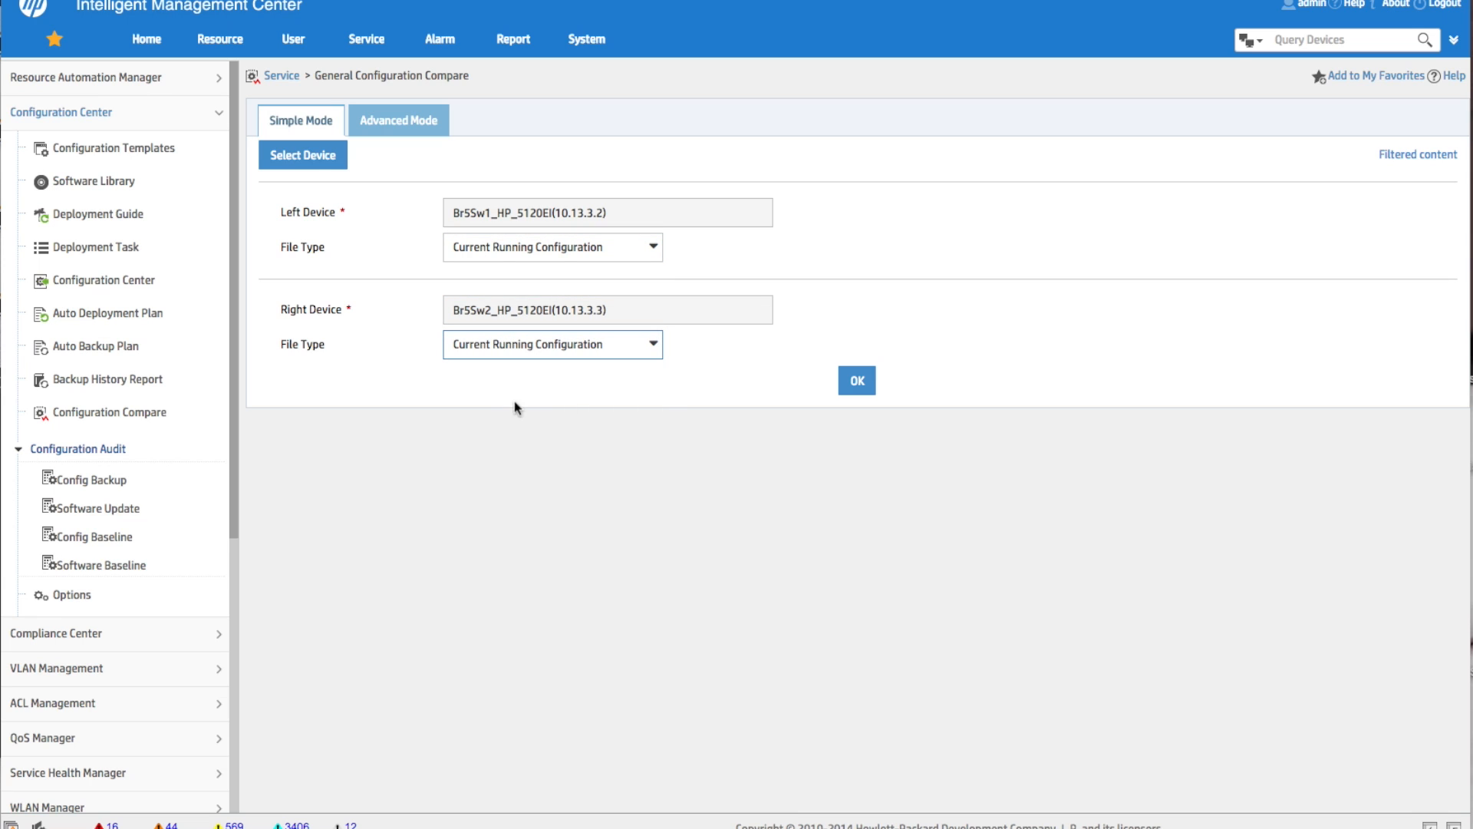
pyautogui.click(851, 390)
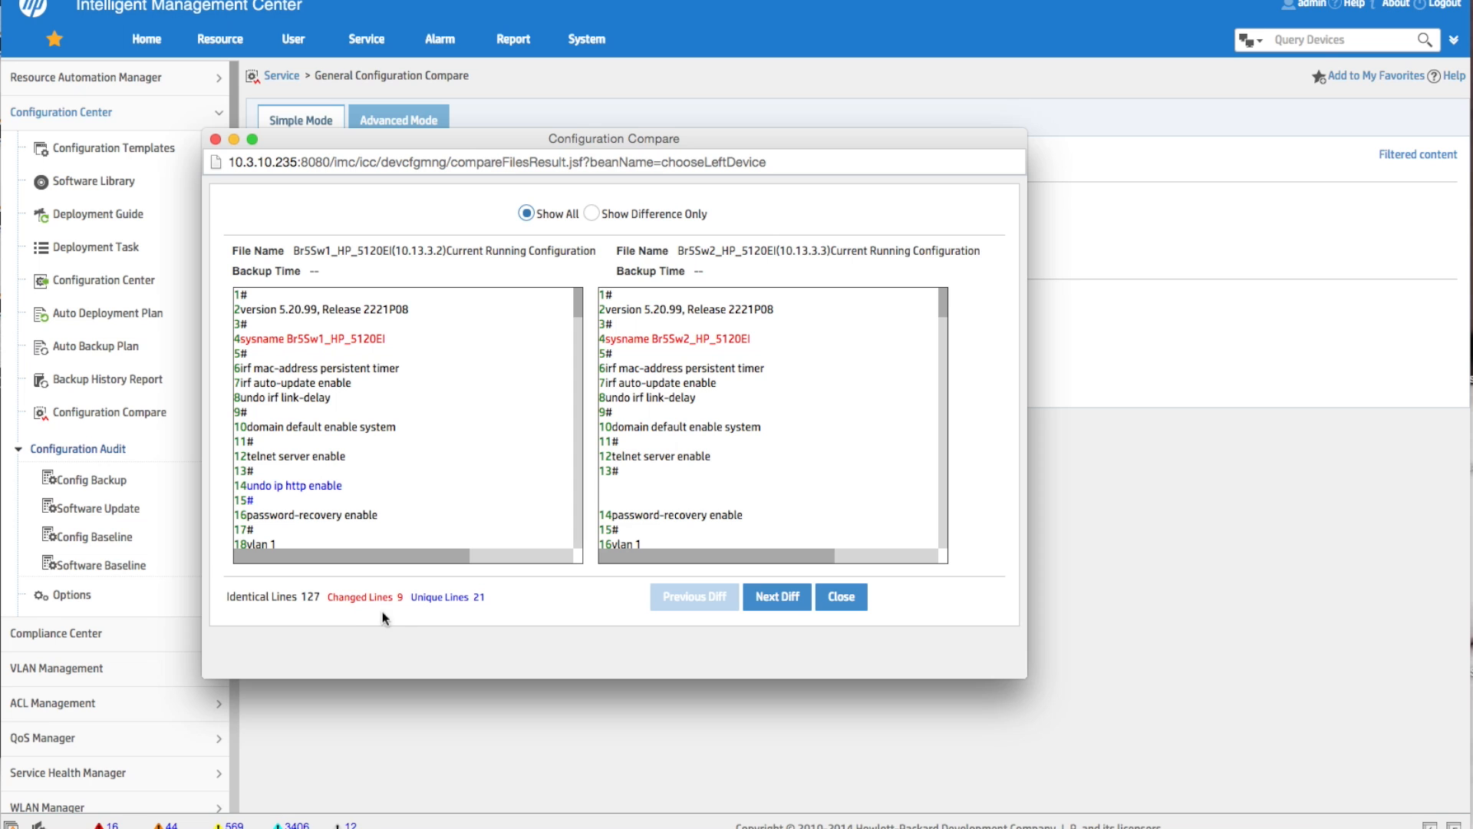
# Step: Restrict the comparison of the two switches' running configurations to differences only, review the differing lines, and close it
pyautogui.click(591, 214)
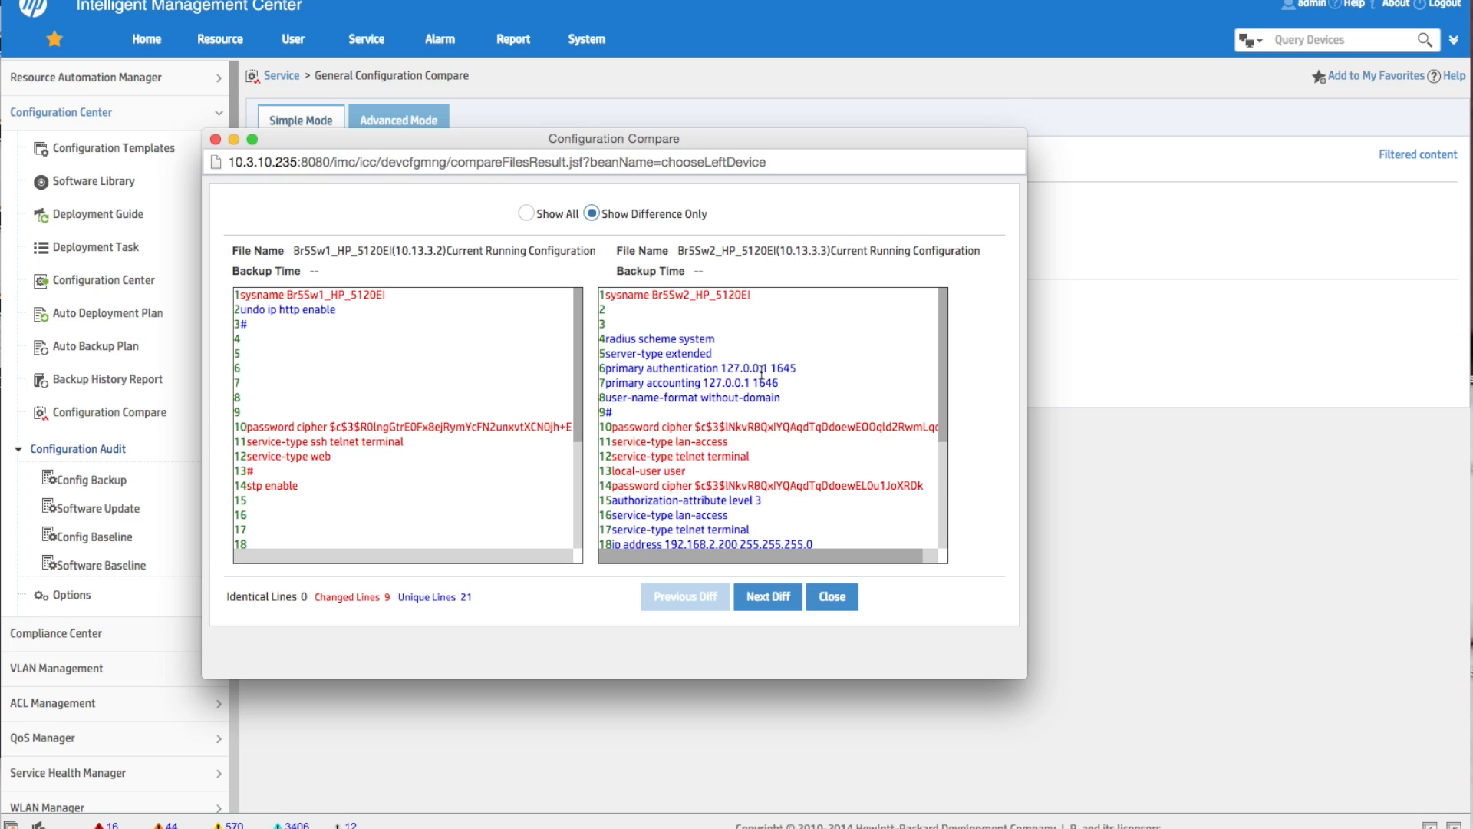
pyautogui.scroll(-3, 442, 492)
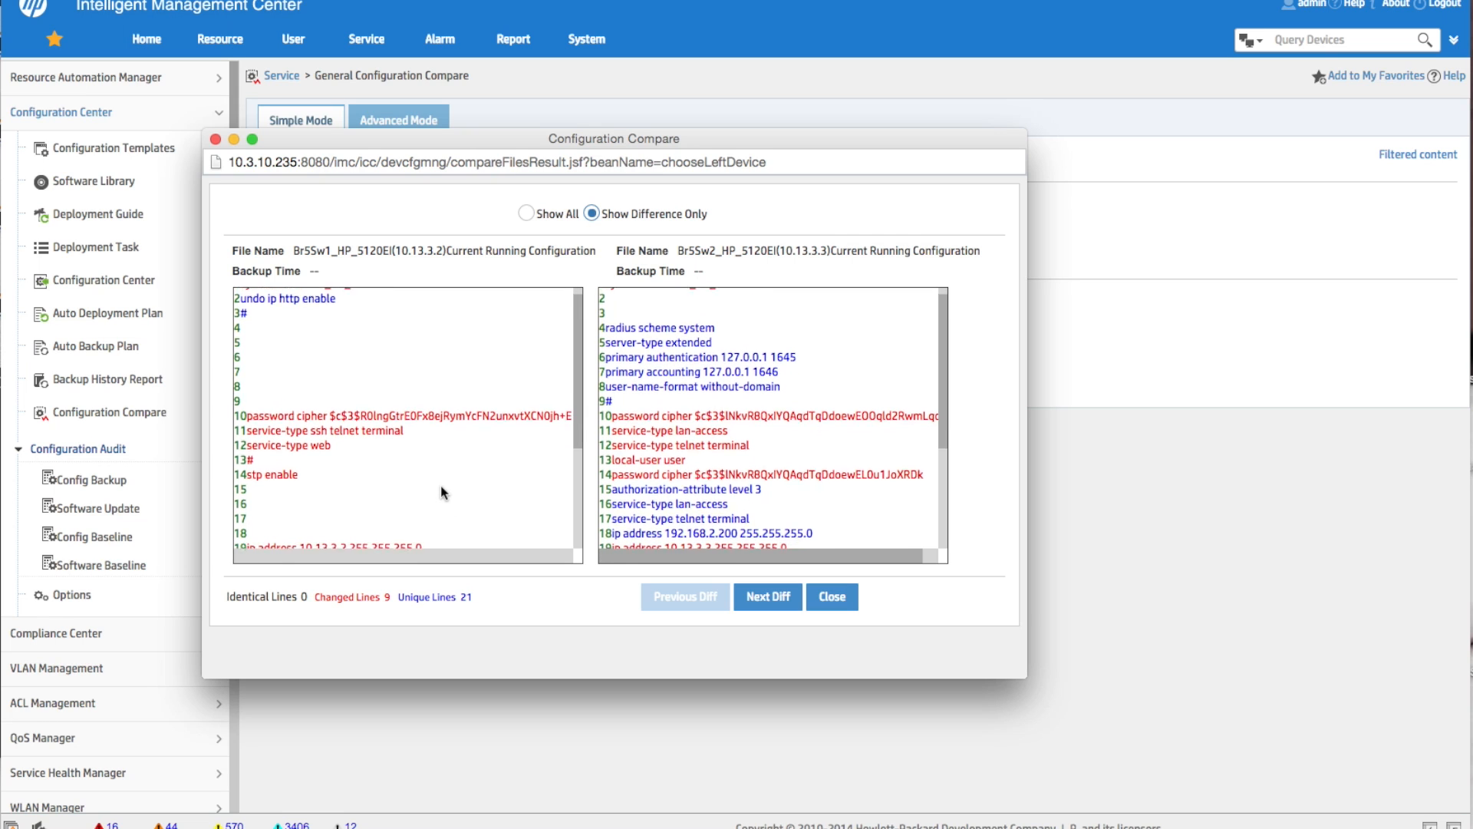
pyautogui.scroll(-1, 440, 485)
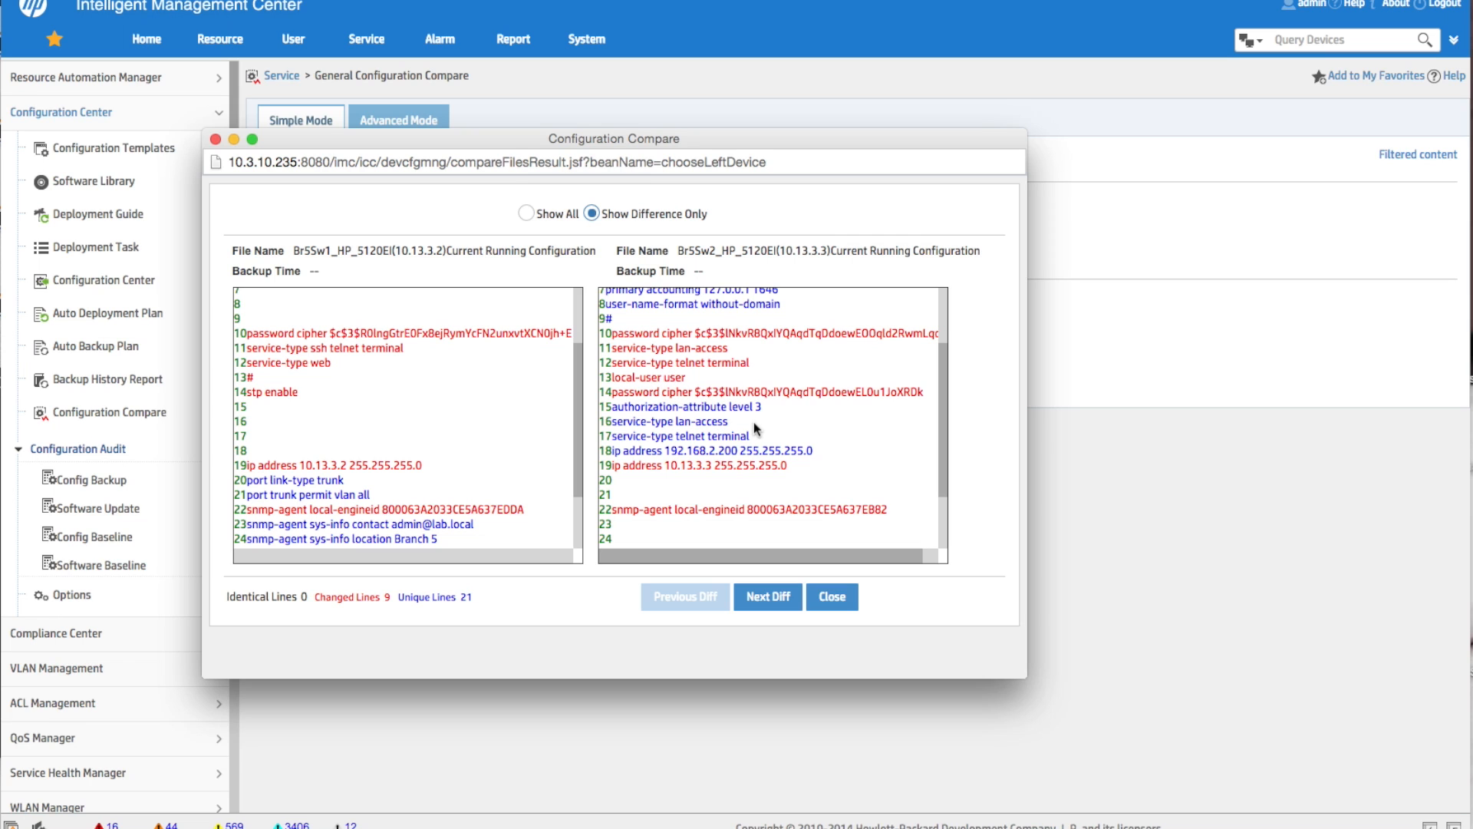
pyautogui.scroll(-3, 755, 428)
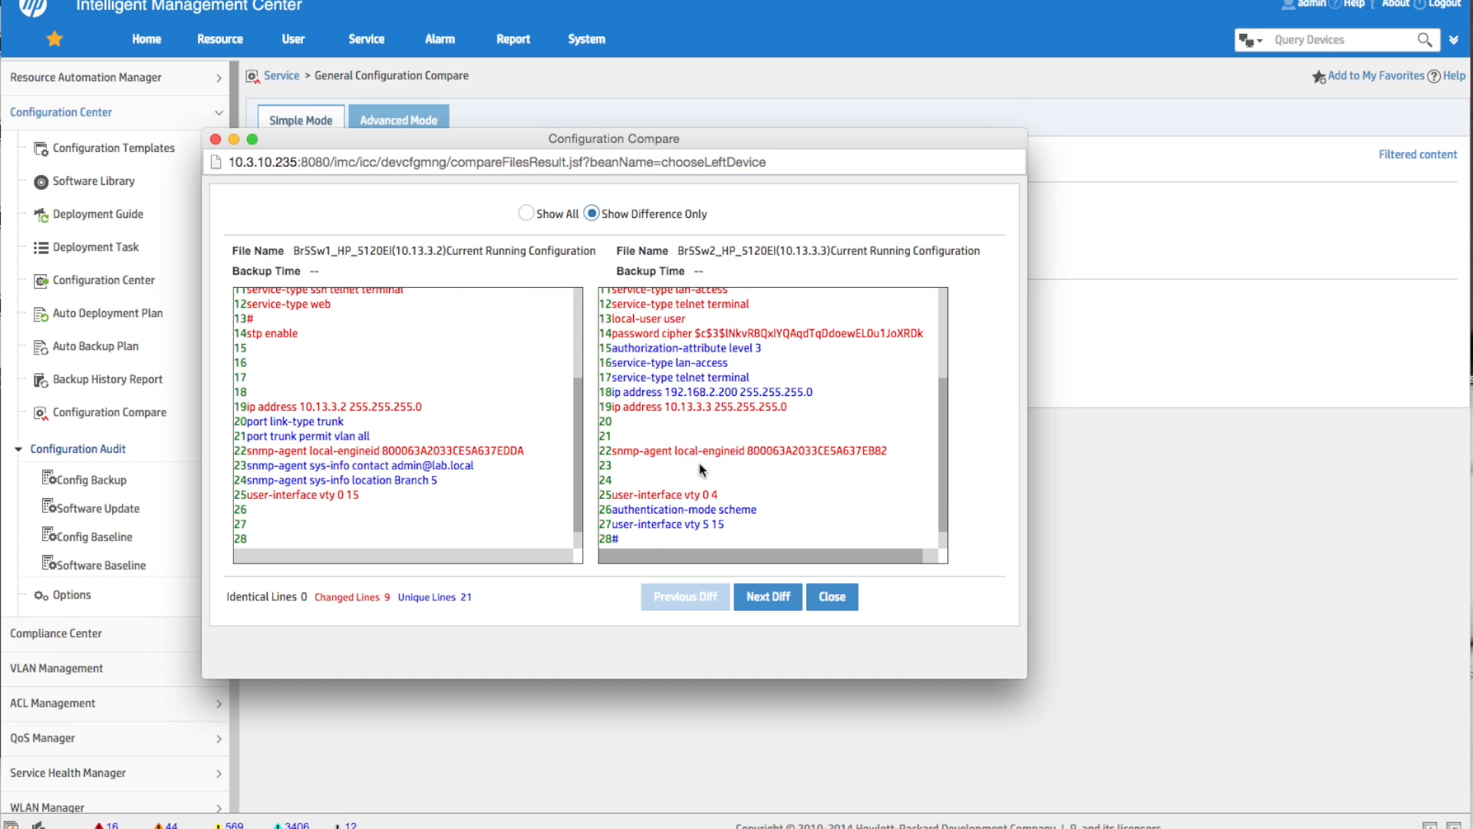
pyautogui.scroll(-2, 731, 472)
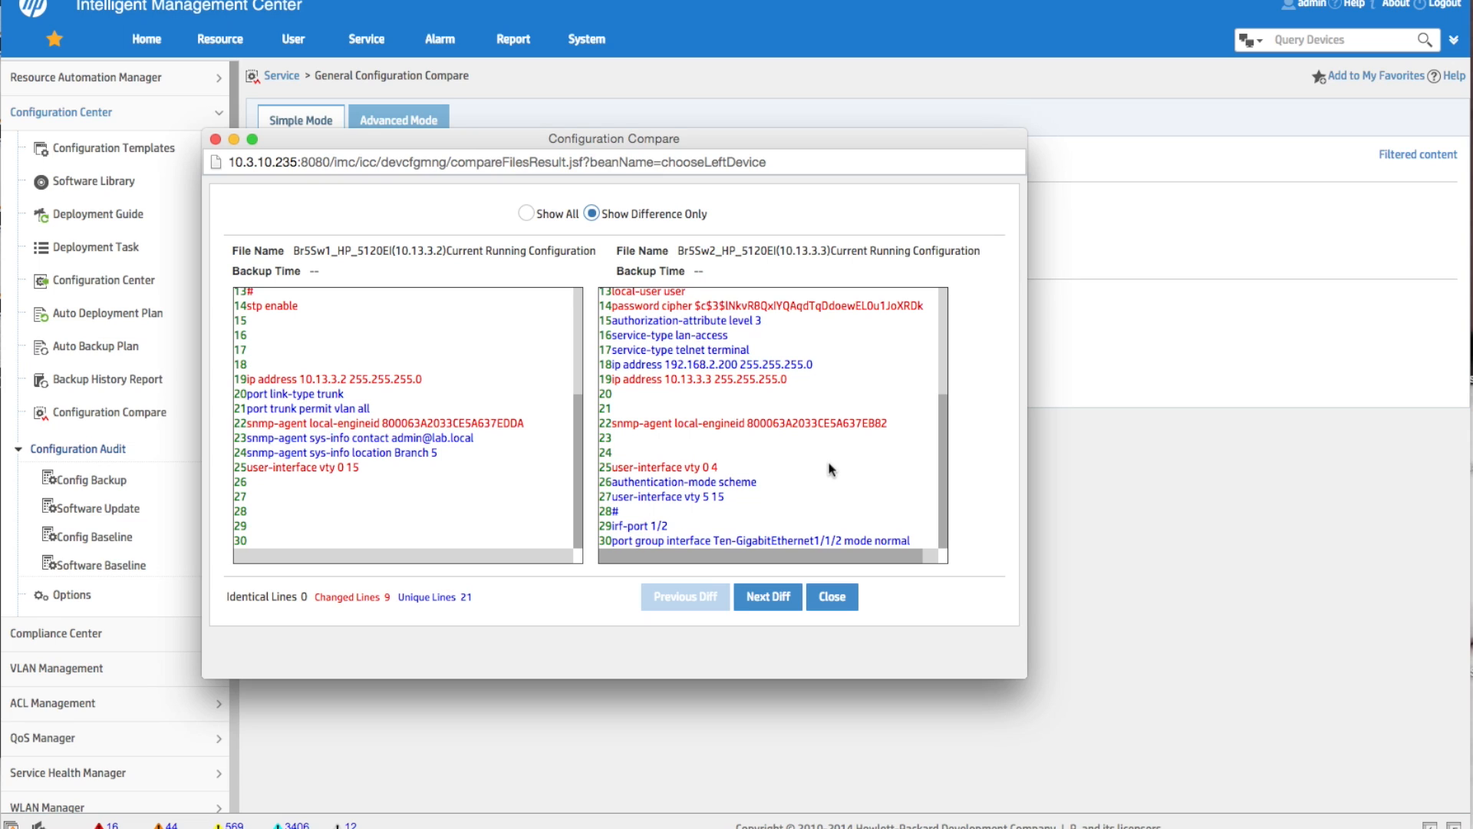
pyautogui.click(833, 599)
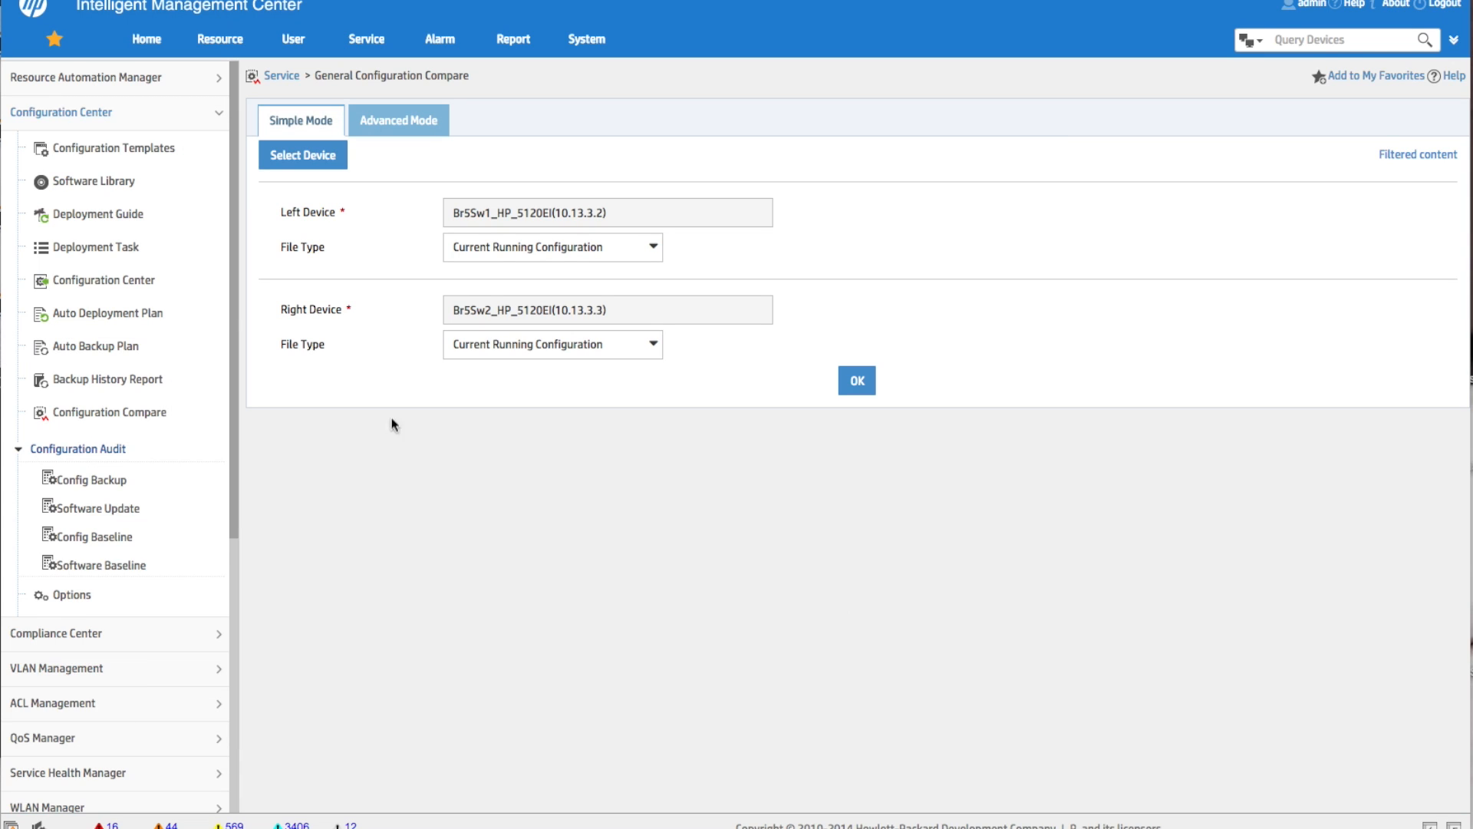
# Step: Open the Cisco folder of configuration templates, review the full content of the AAA_Settings template, and return to the folder
pyautogui.click(114, 155)
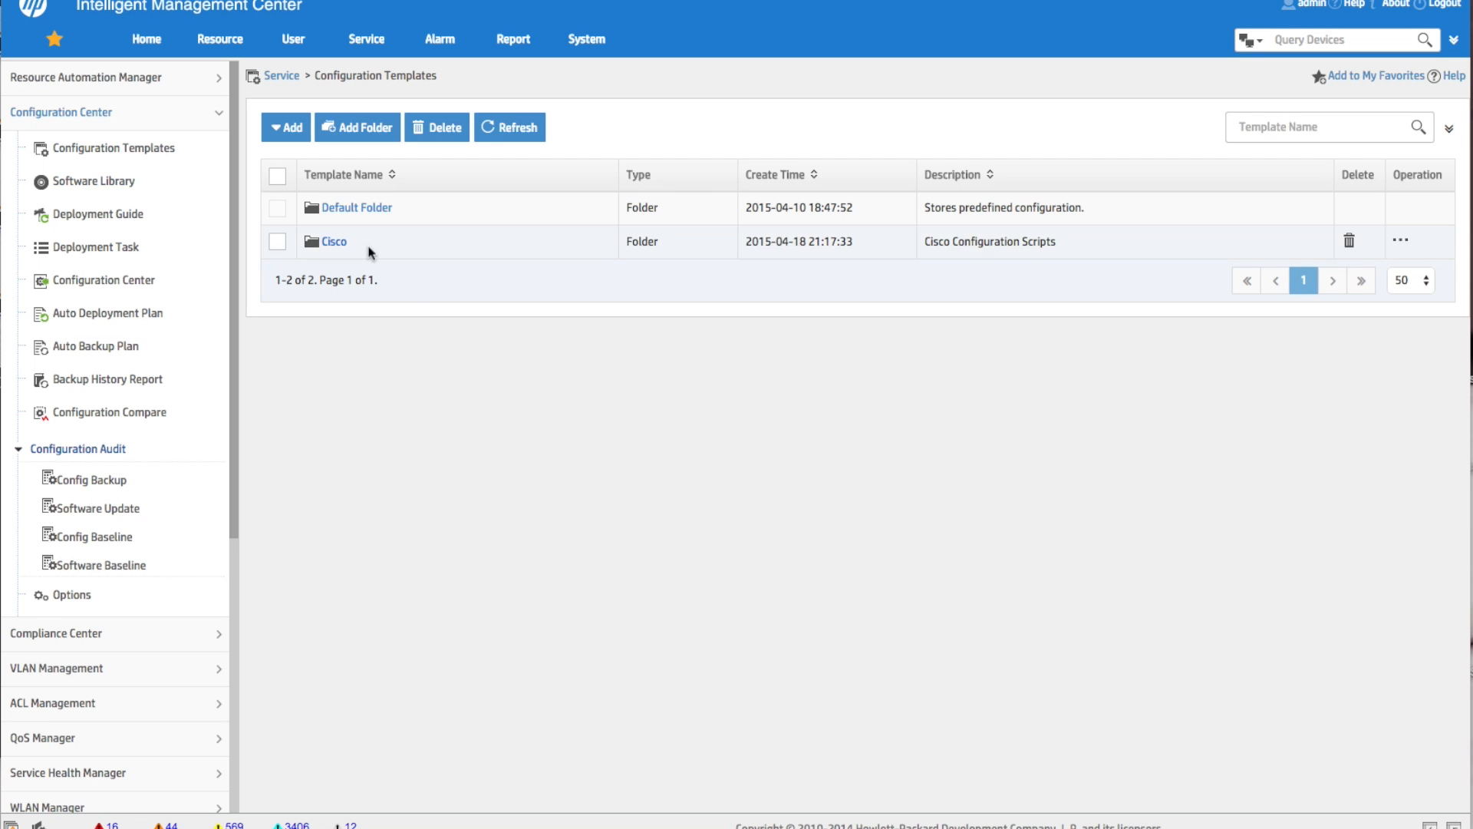
pyautogui.click(330, 244)
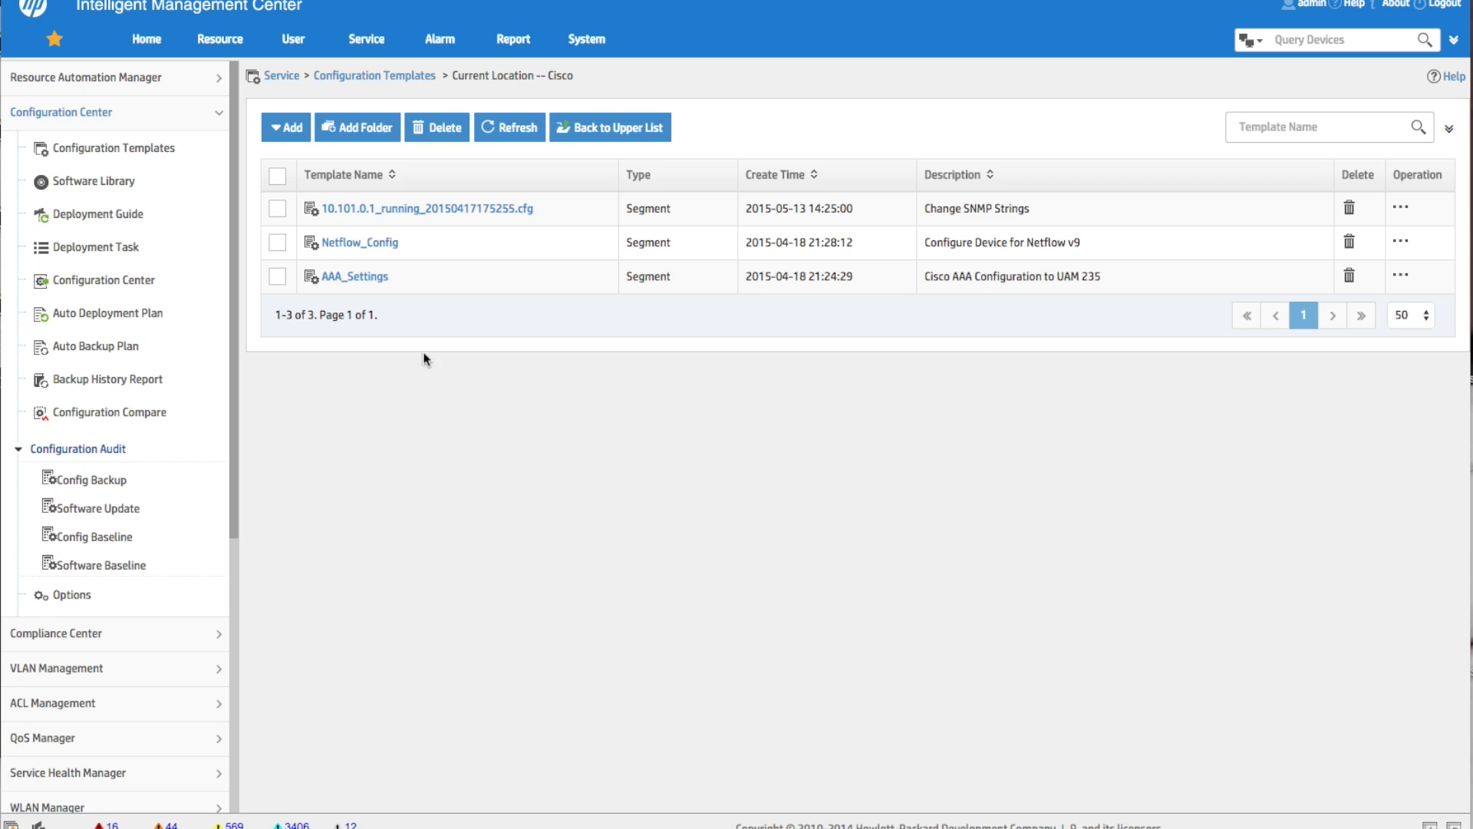
pyautogui.click(356, 277)
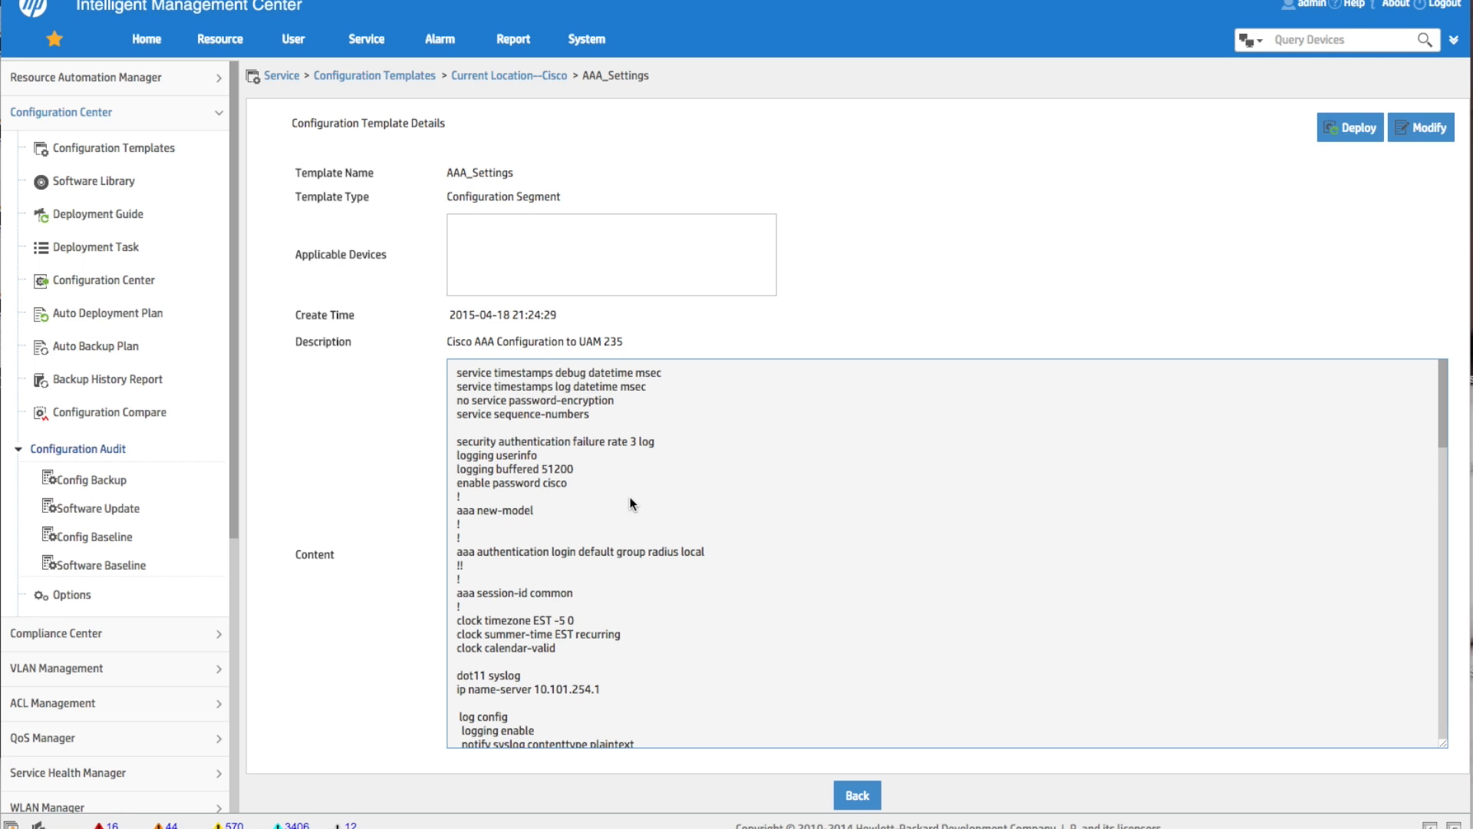
pyautogui.scroll(-5, 788, 531)
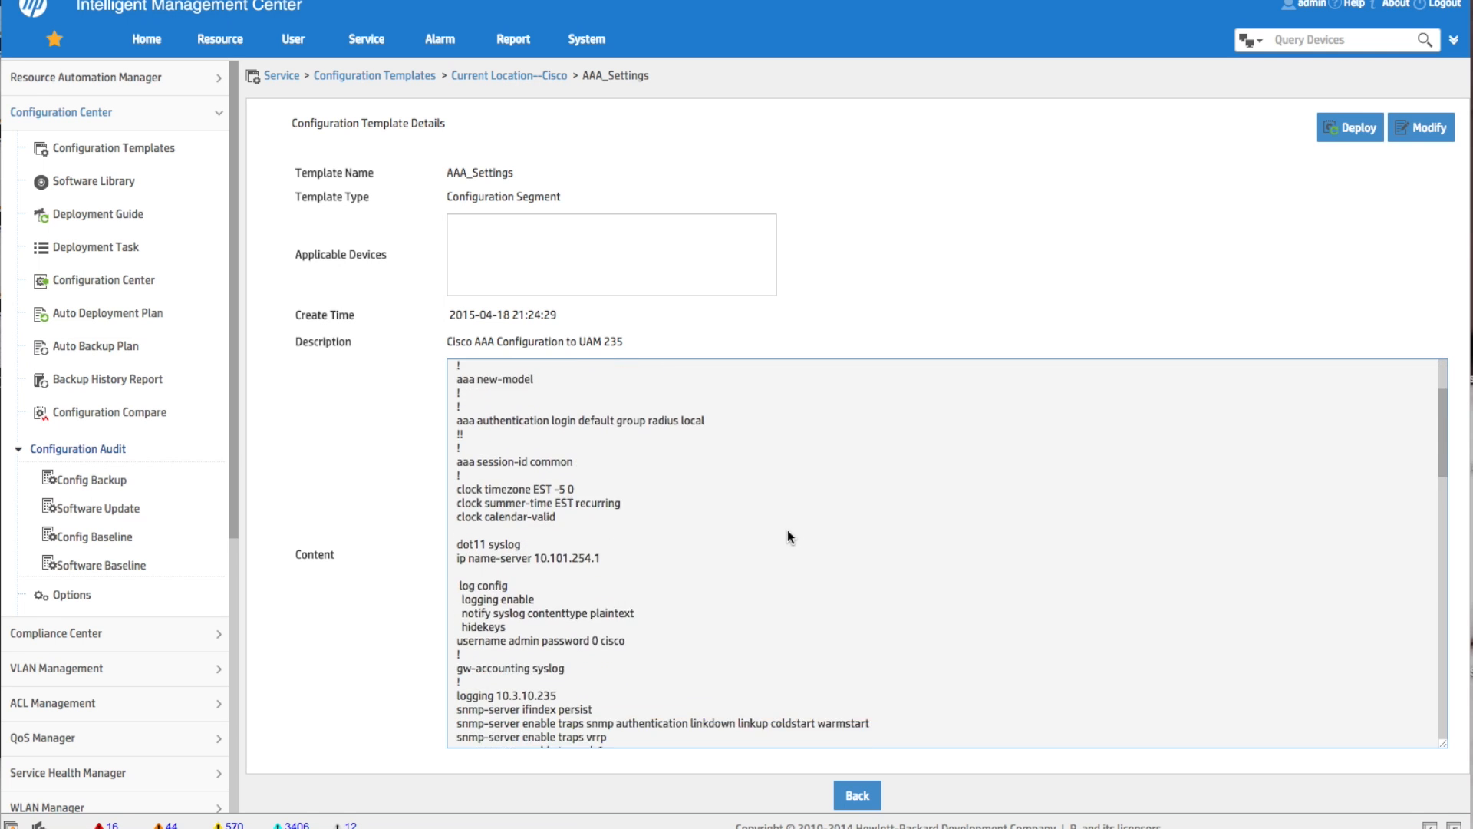
pyautogui.scroll(-20, 789, 532)
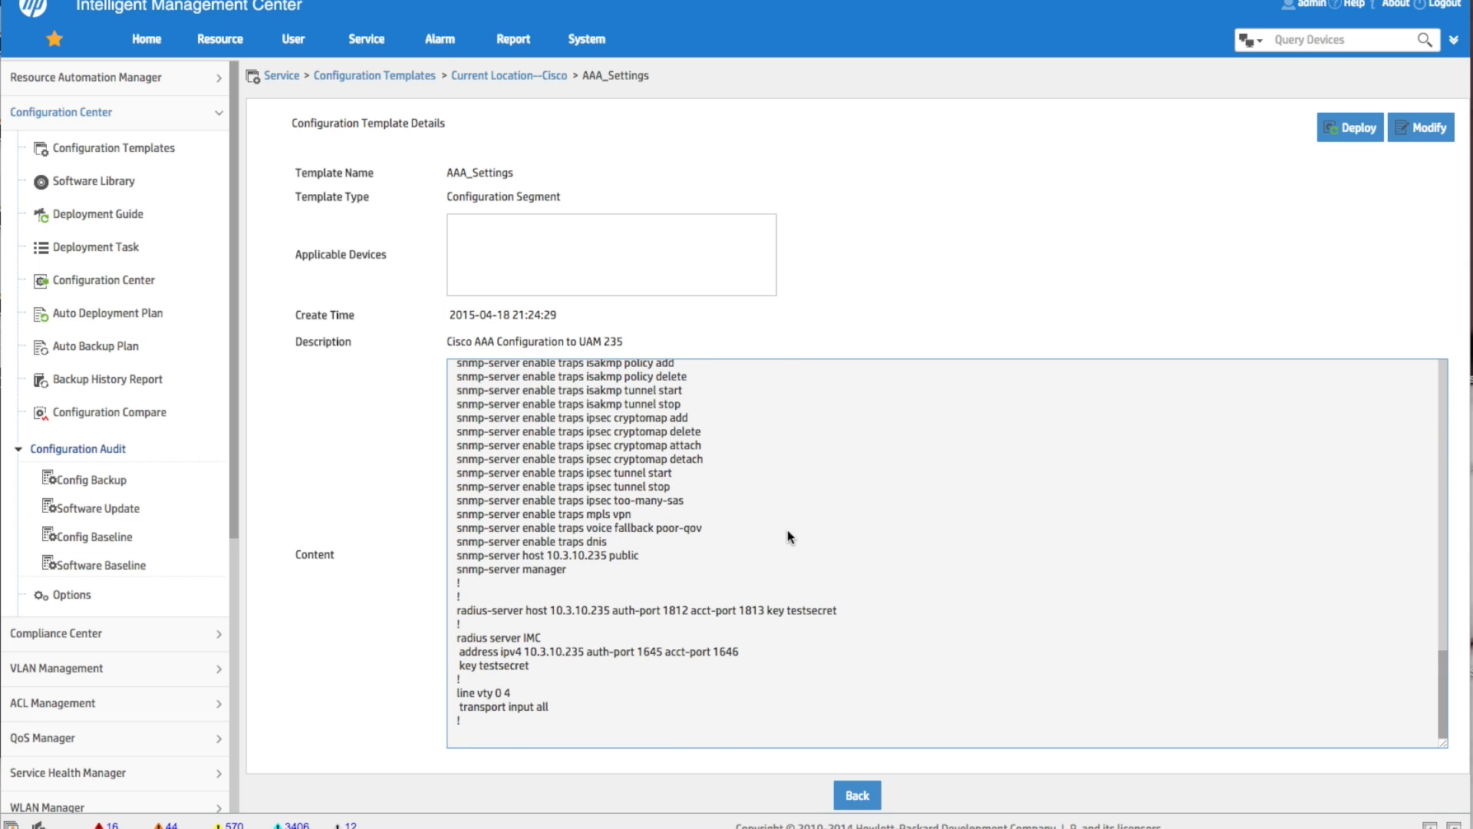
pyautogui.scroll(20, 788, 531)
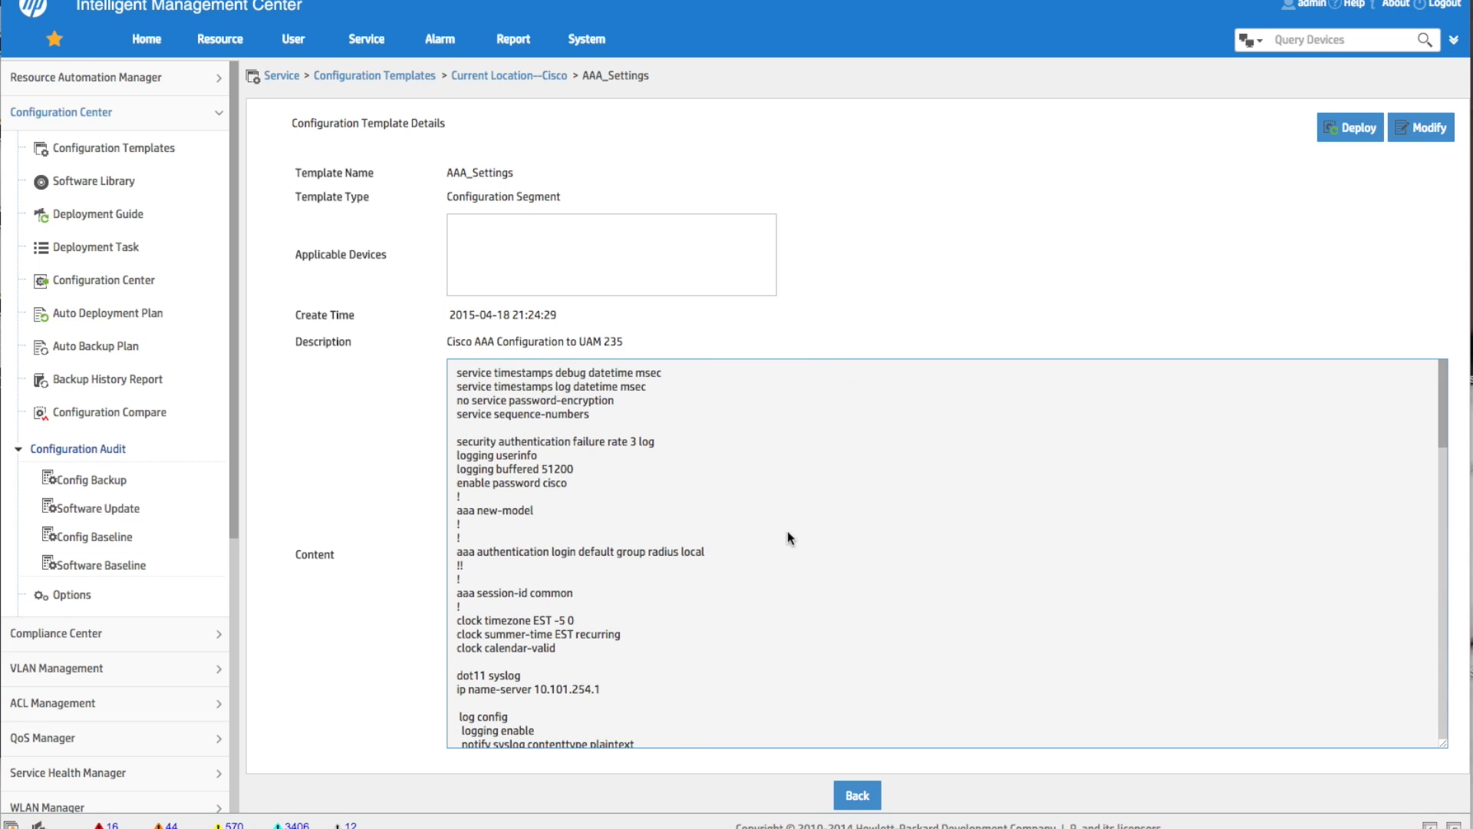
pyautogui.click(858, 796)
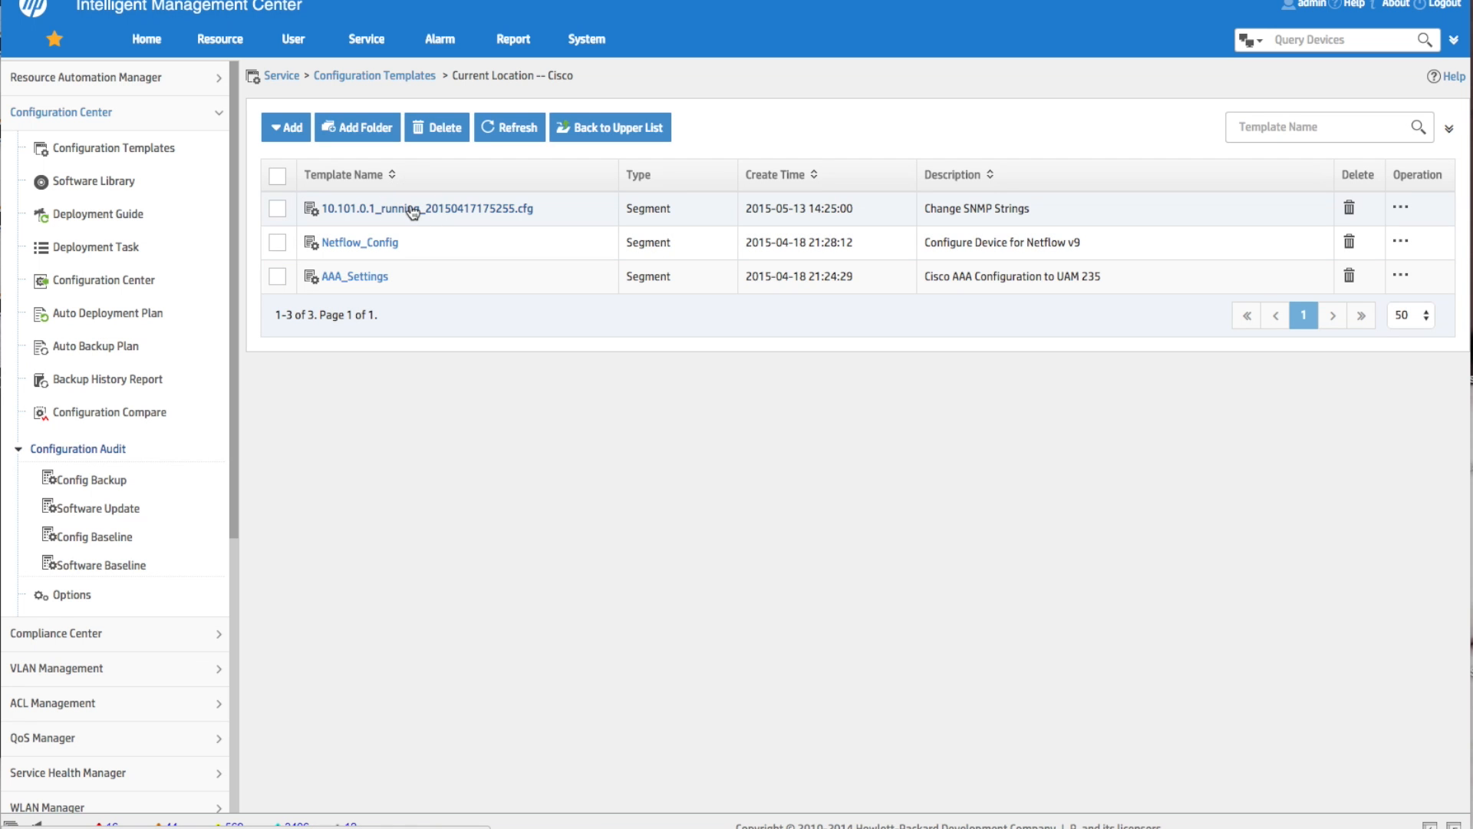
# Step: Review the SNMP commands in the 10.101.0.1_running_20150417175255.cfg template and open the software baseline audit
pyautogui.click(413, 210)
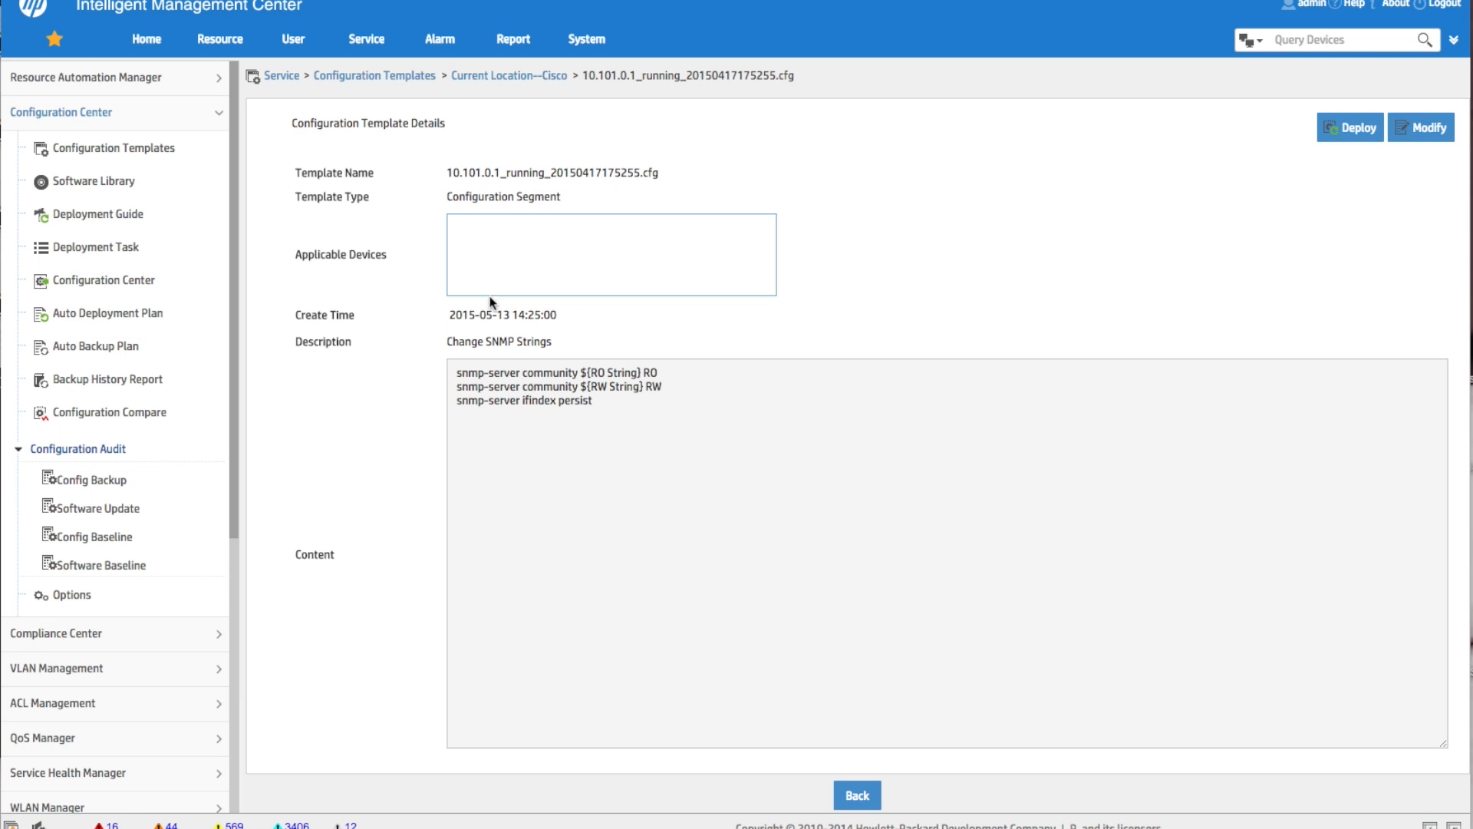
pyautogui.click(589, 396)
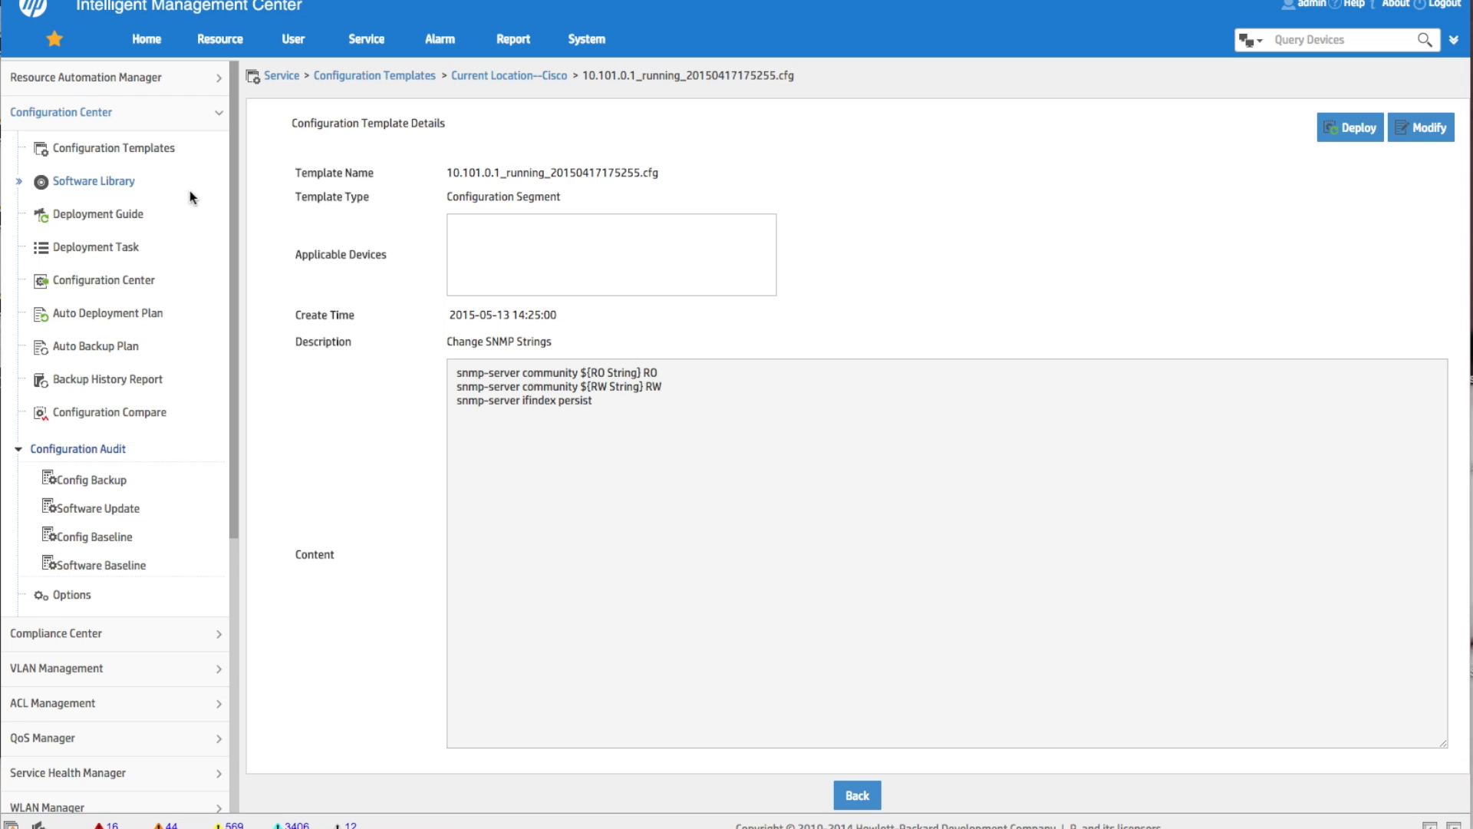
pyautogui.click(187, 568)
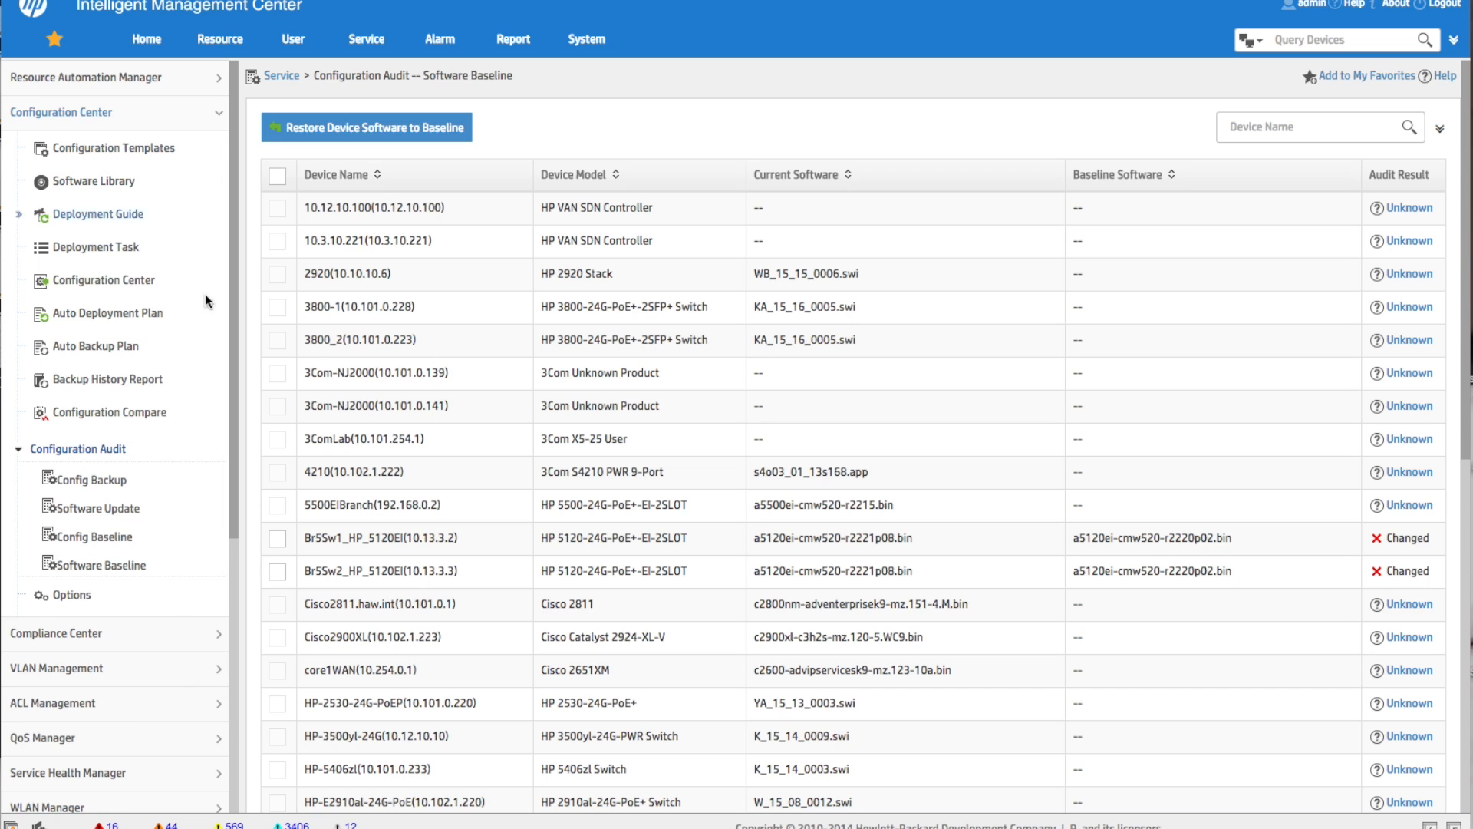
# Step: Open the NSA routing security policy among the Compliance Center policies and look through its rule list
pyautogui.click(61, 635)
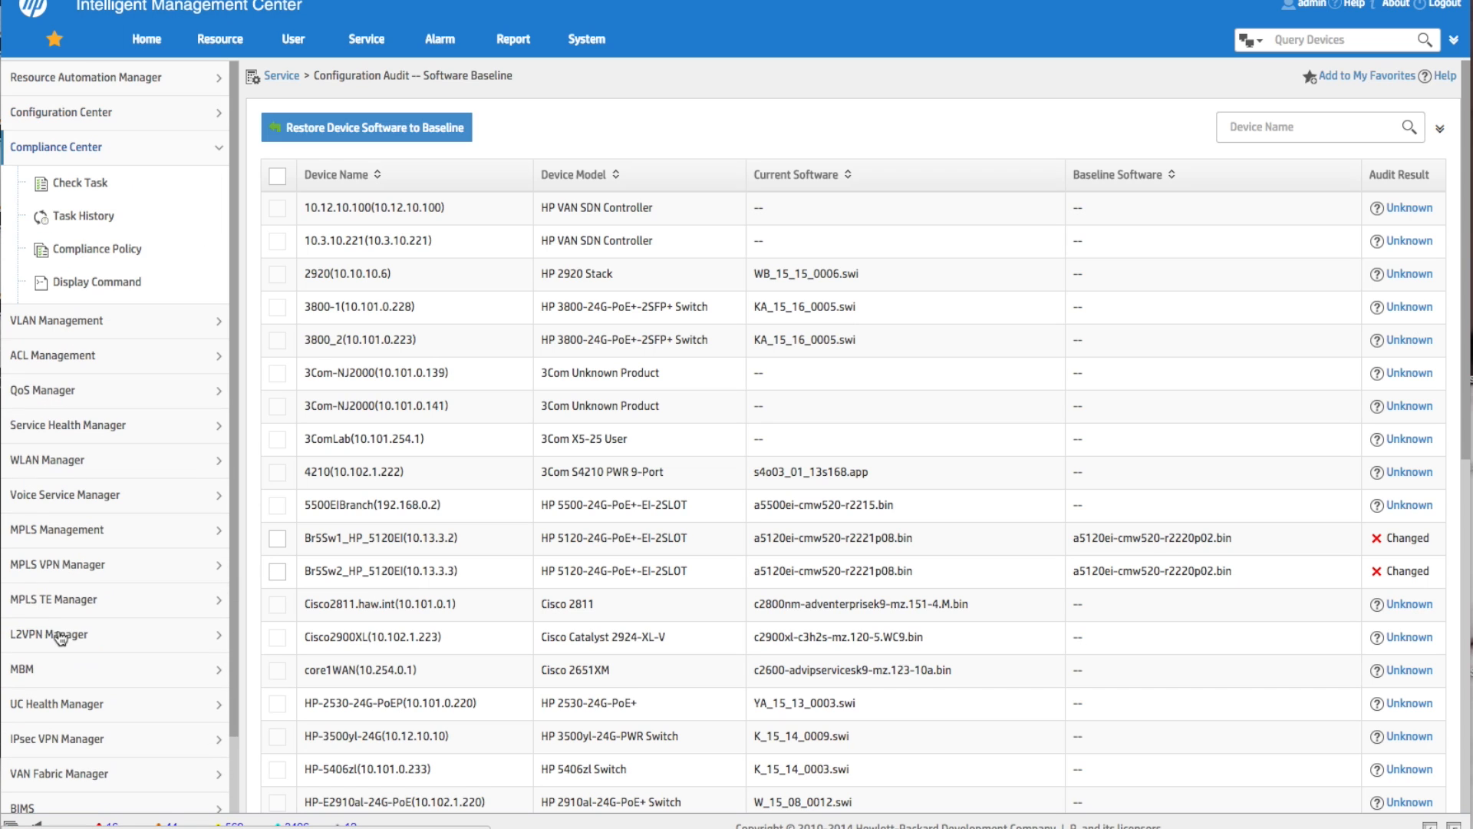
pyautogui.click(100, 259)
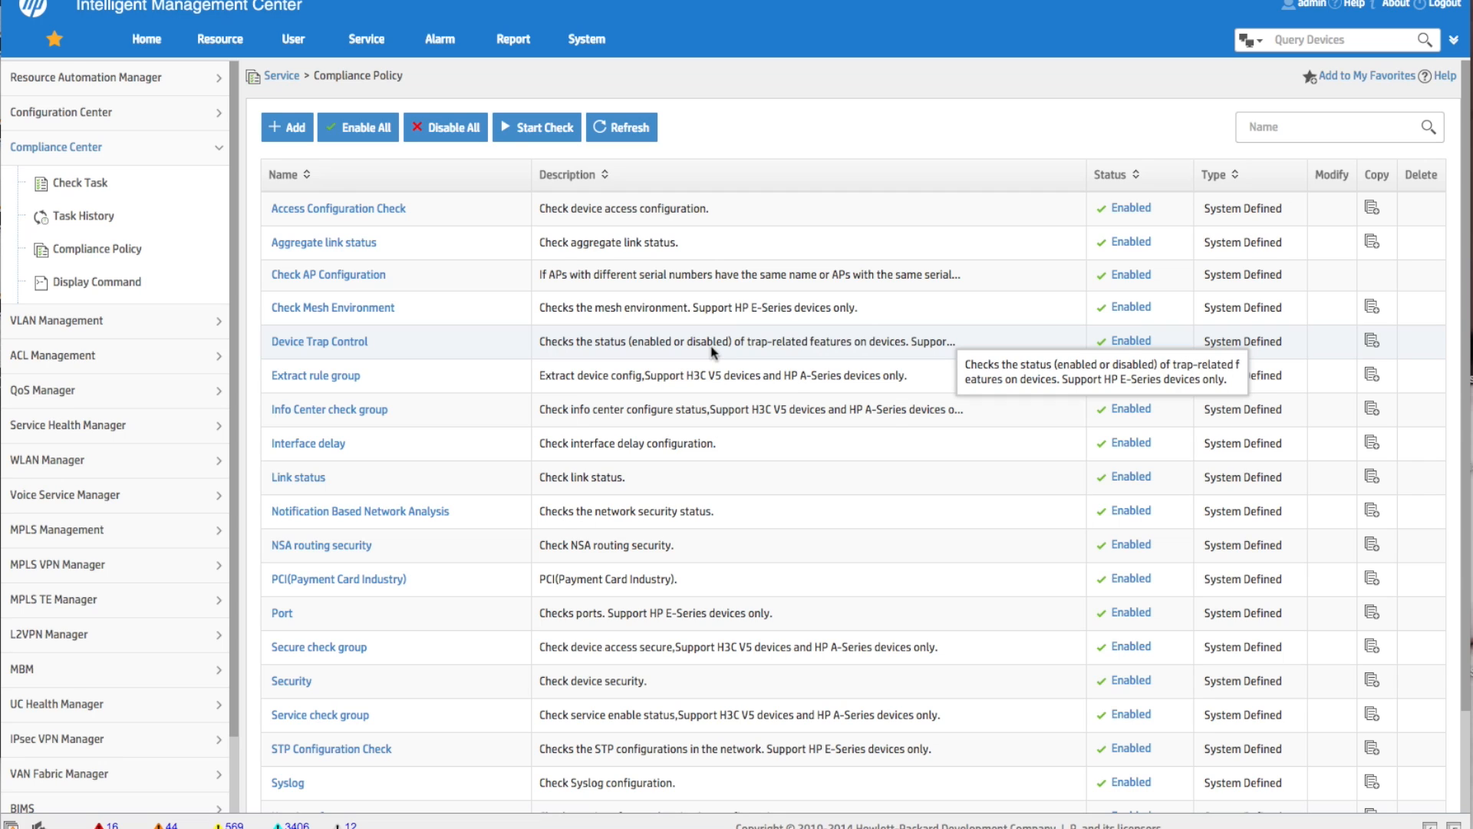
pyautogui.click(330, 547)
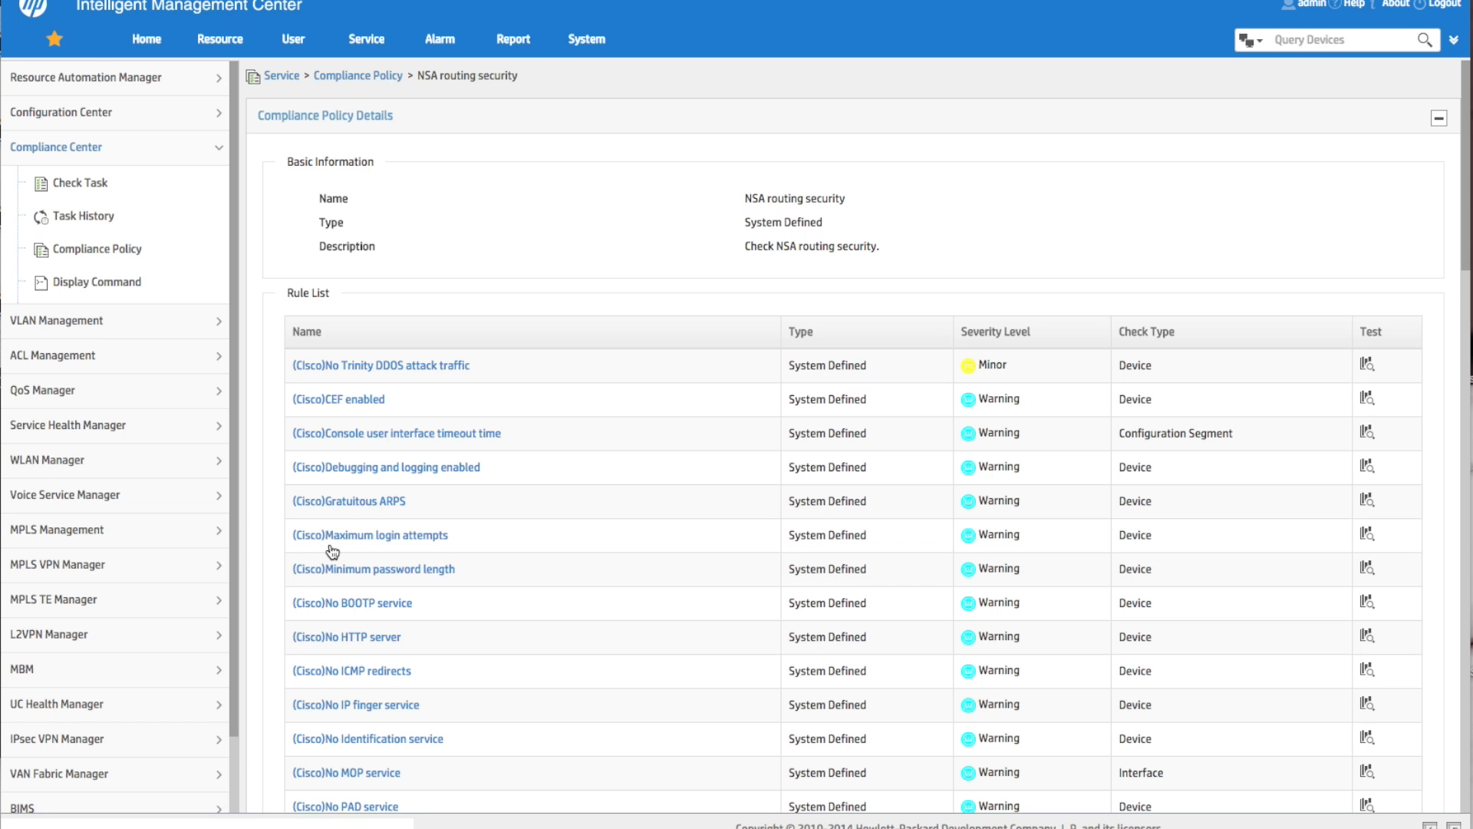
pyautogui.scroll(-2, 746, 547)
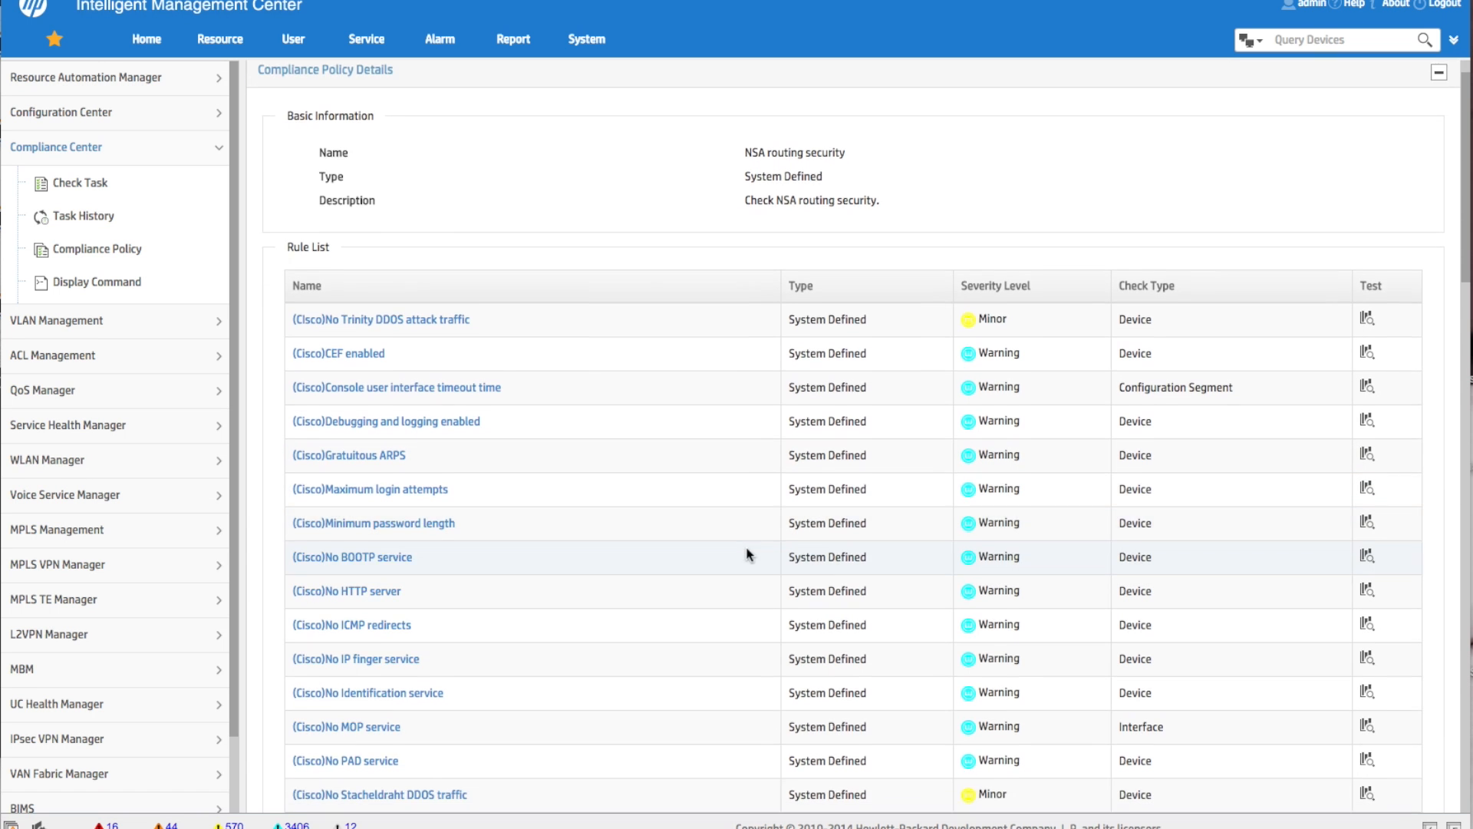
# Step: Open the (Cisco)No HTTP server rule, review its device series and match patterns, and return to the policy's rule list
pyautogui.scroll(-2, 748, 553)
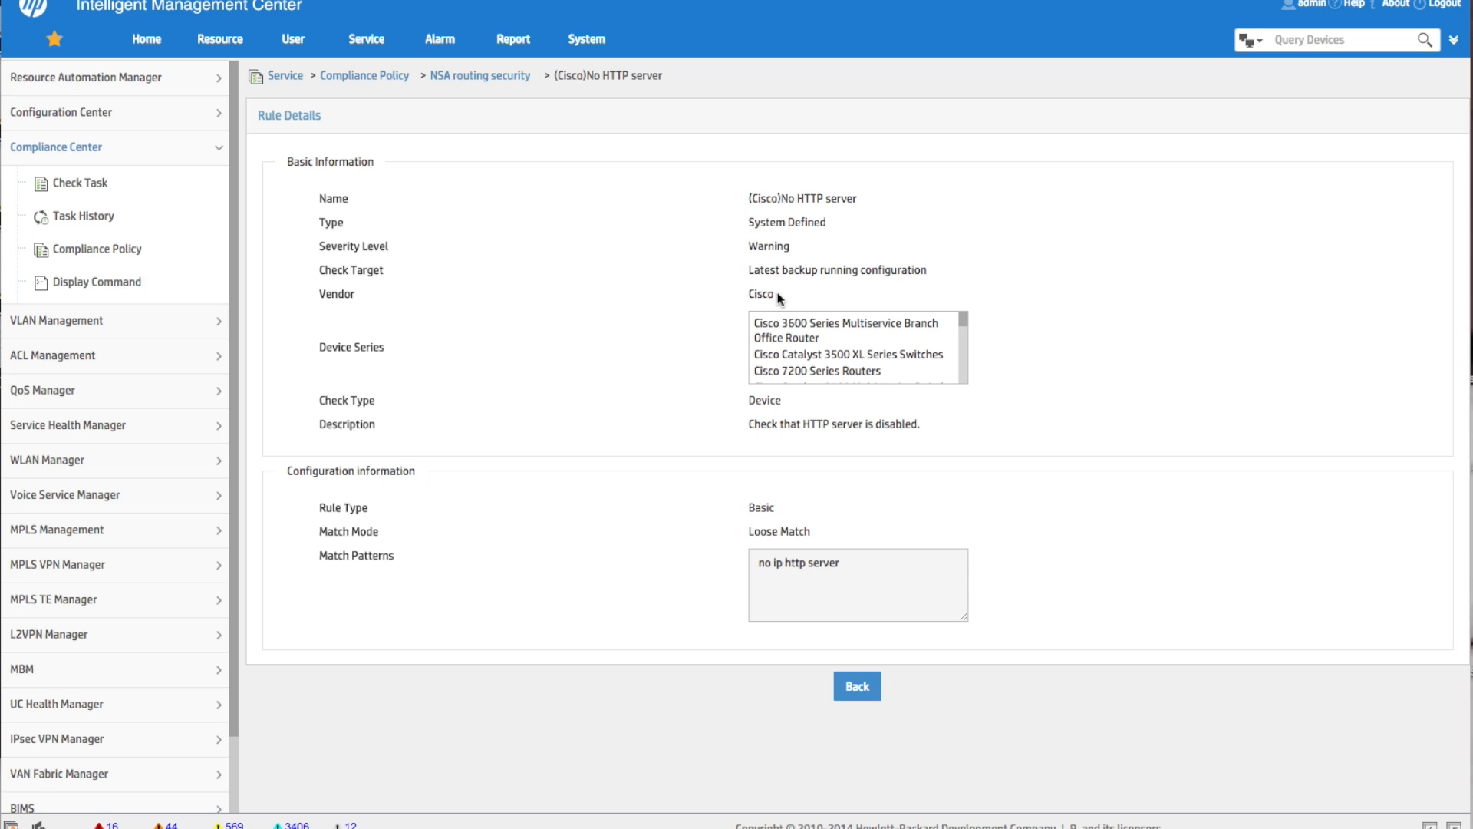
pyautogui.scroll(-5, 812, 323)
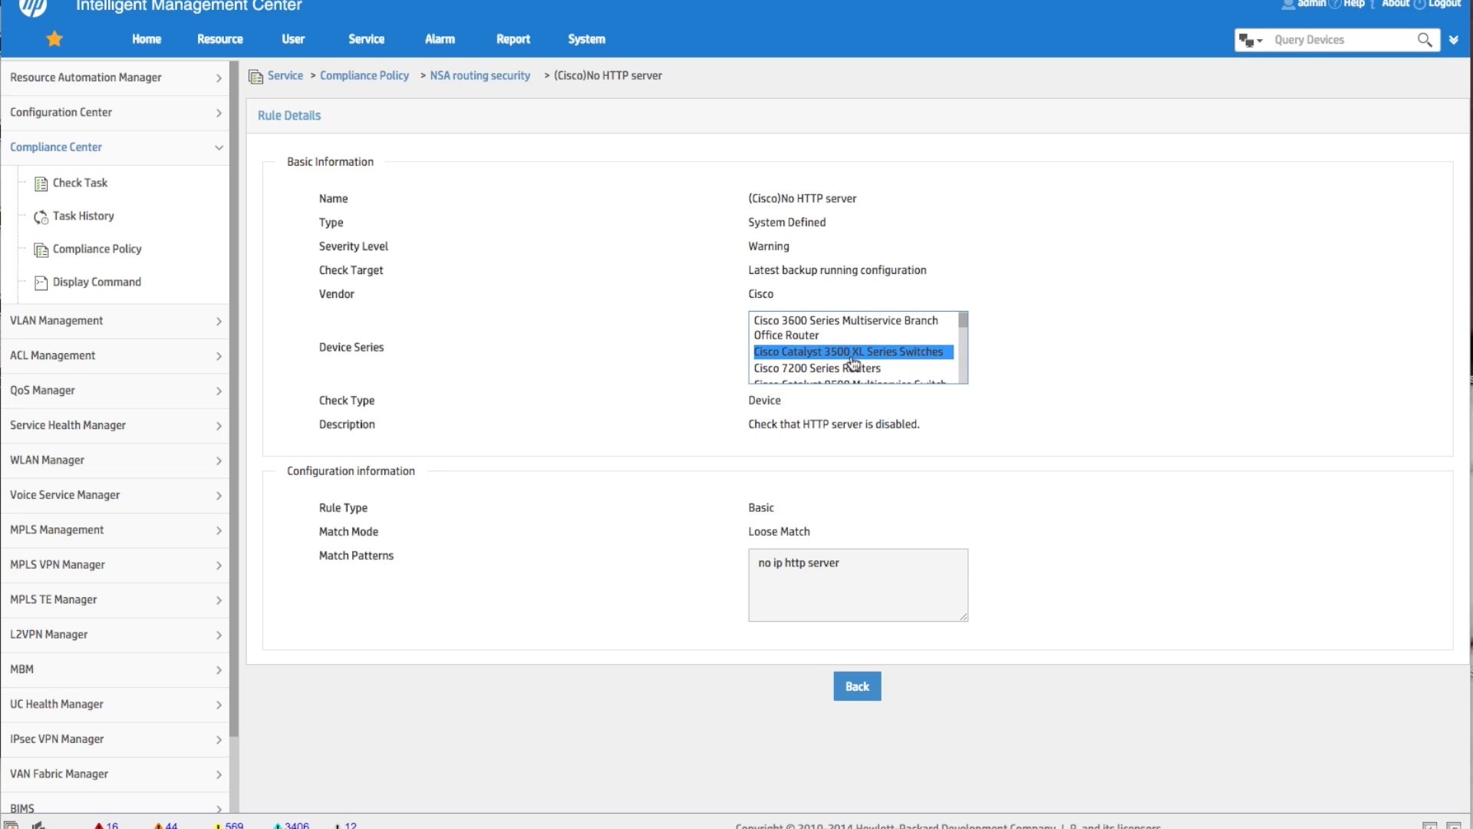
pyautogui.scroll(-5, 854, 364)
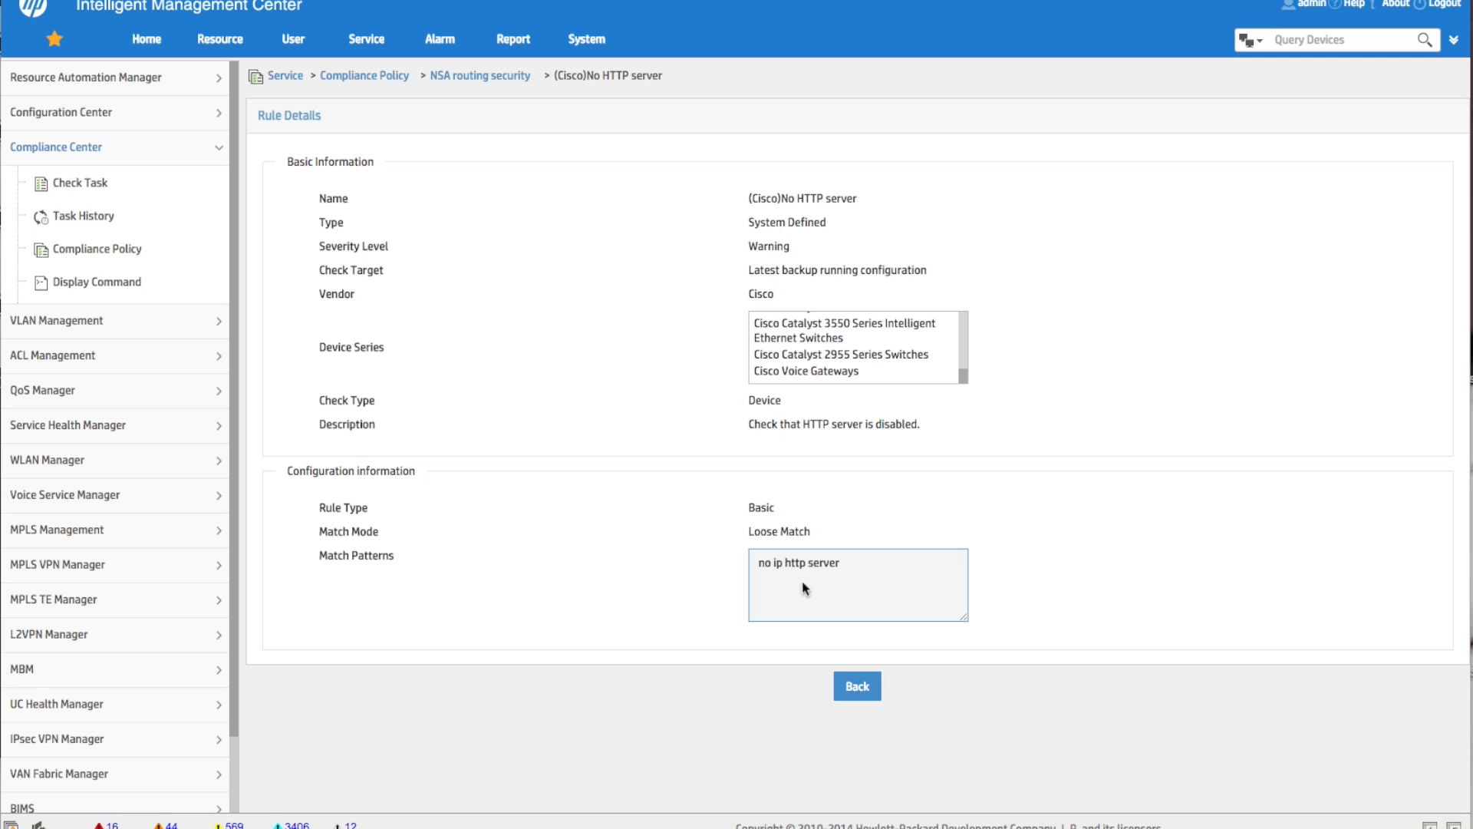
pyautogui.click(862, 689)
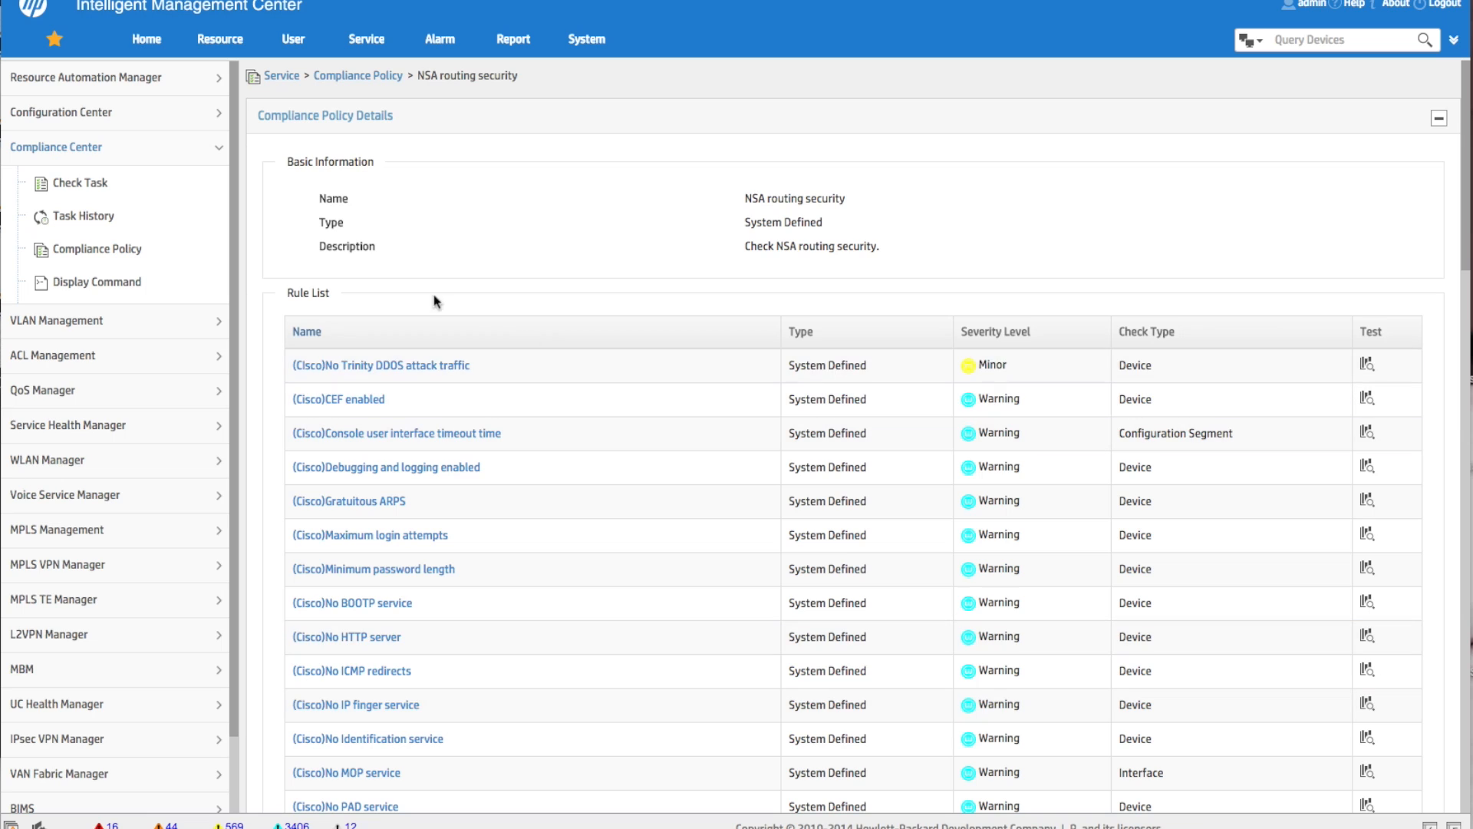
# Step: View the display commands, then start a new compliance check task and name it Check NSA Security
pyautogui.click(94, 288)
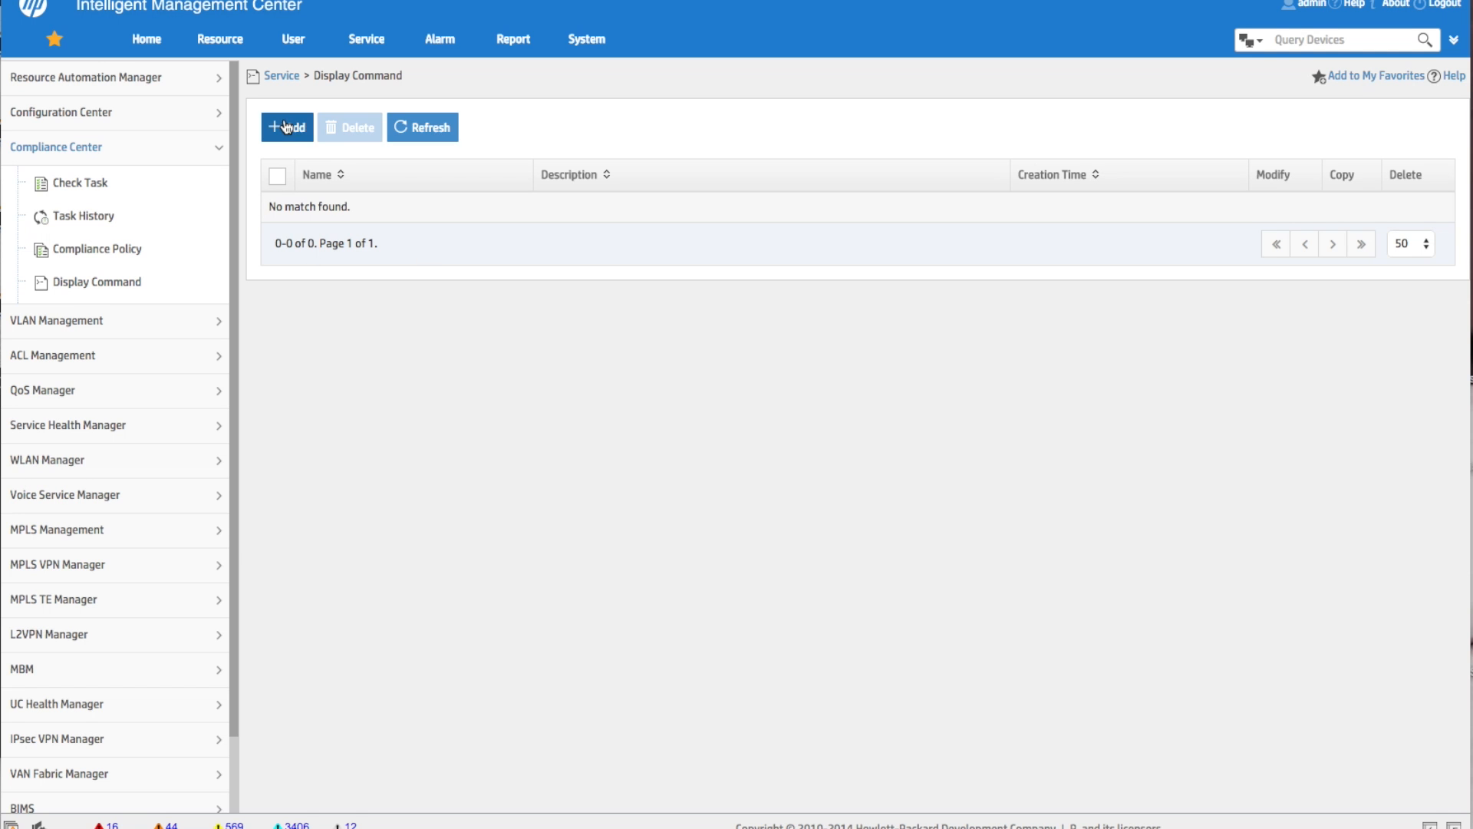
pyautogui.click(82, 184)
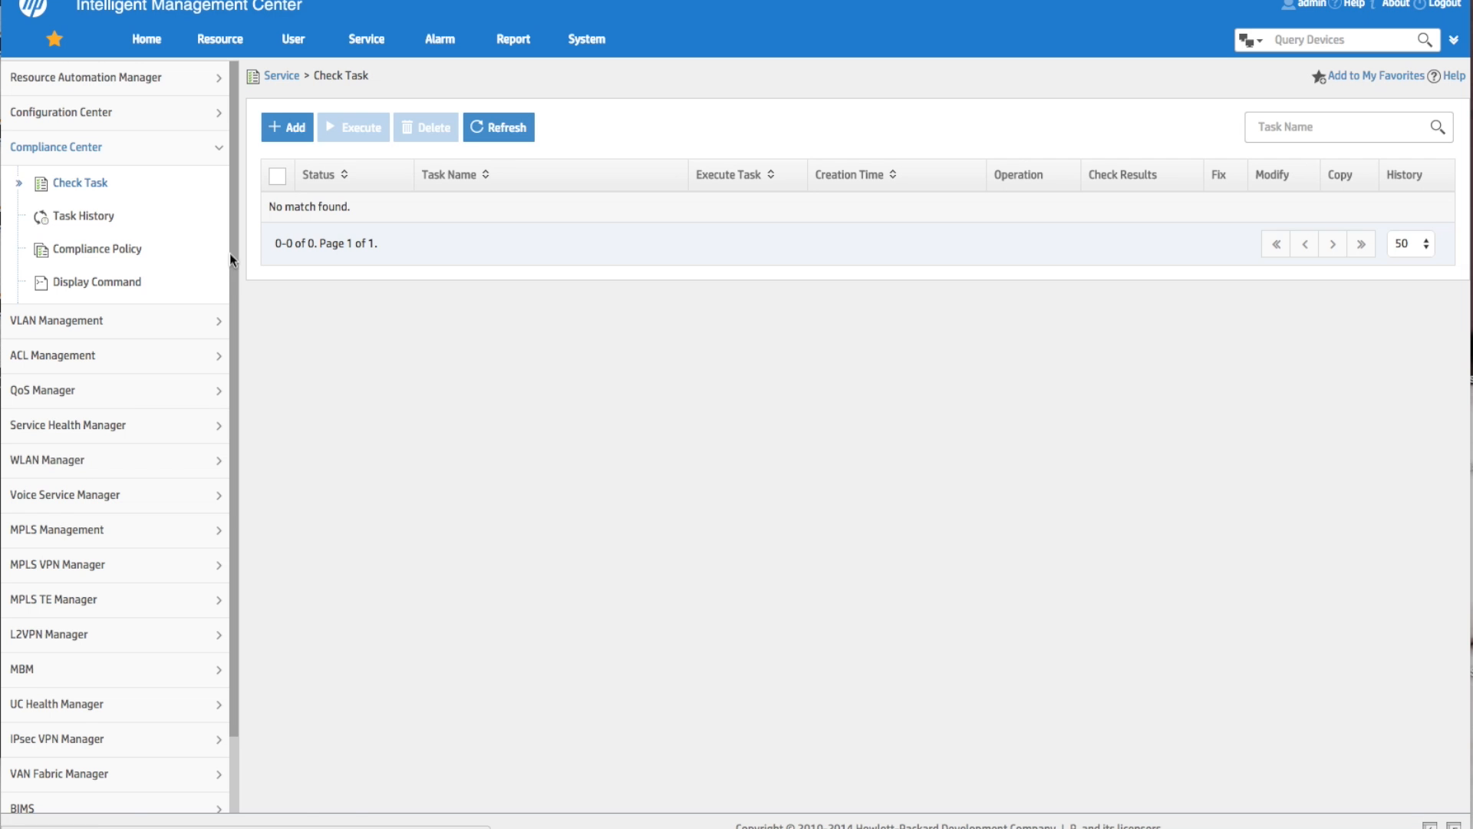
pyautogui.click(299, 129)
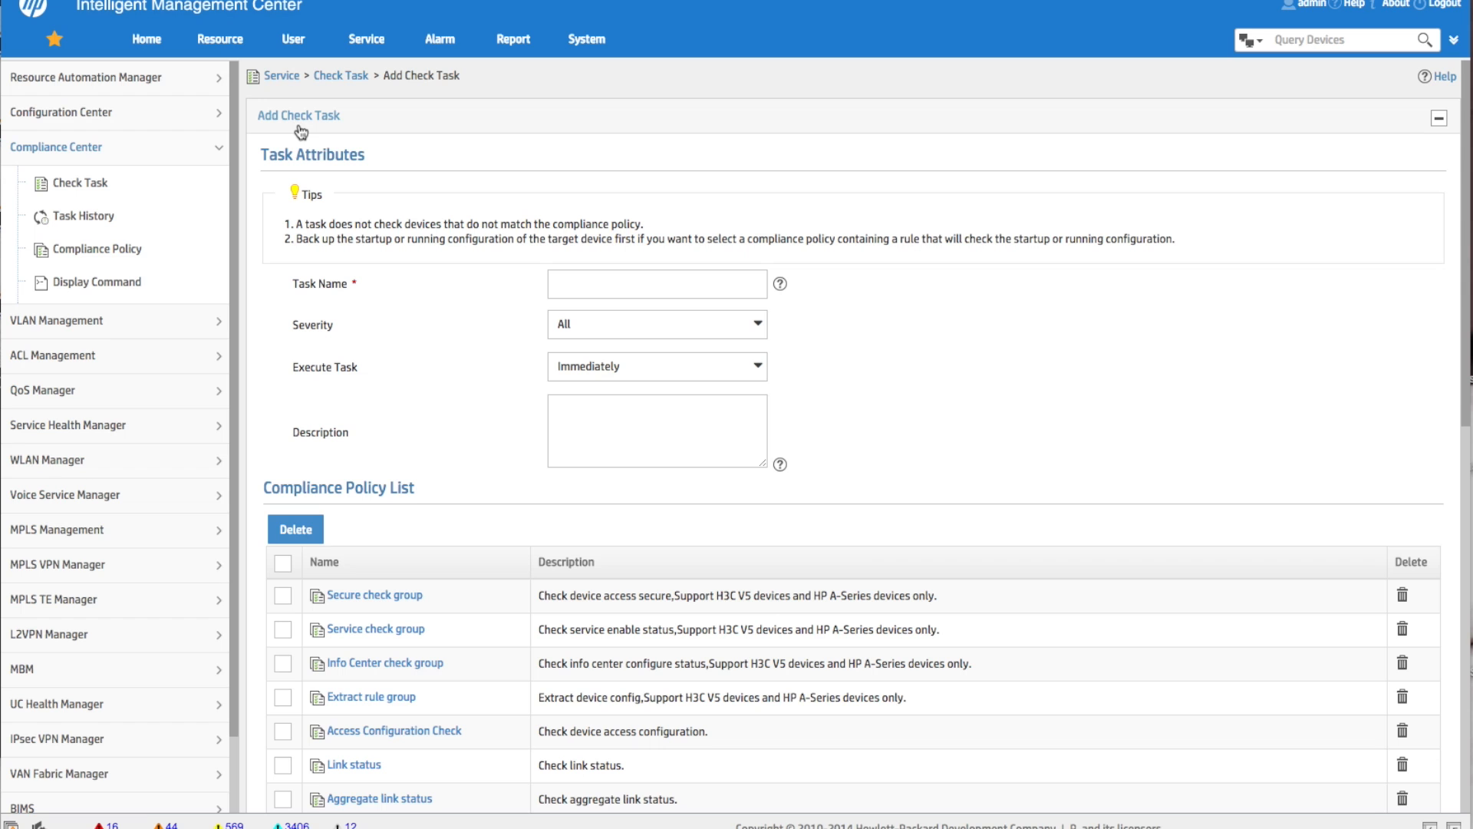
pyautogui.click(577, 282)
pyautogui.write('Check ')
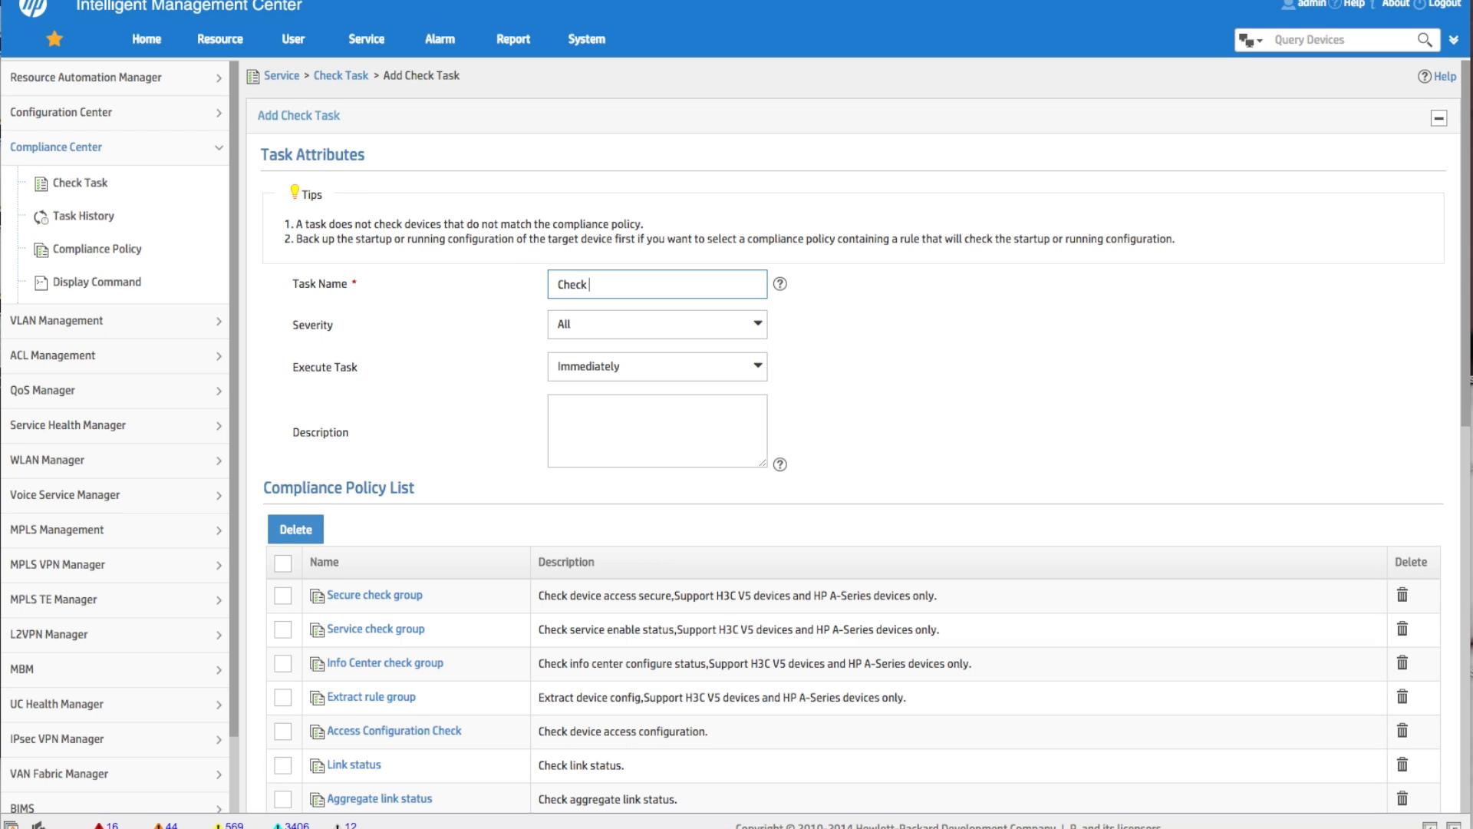
pyautogui.write('NSA Security')
pyautogui.moveTo(782, 289)
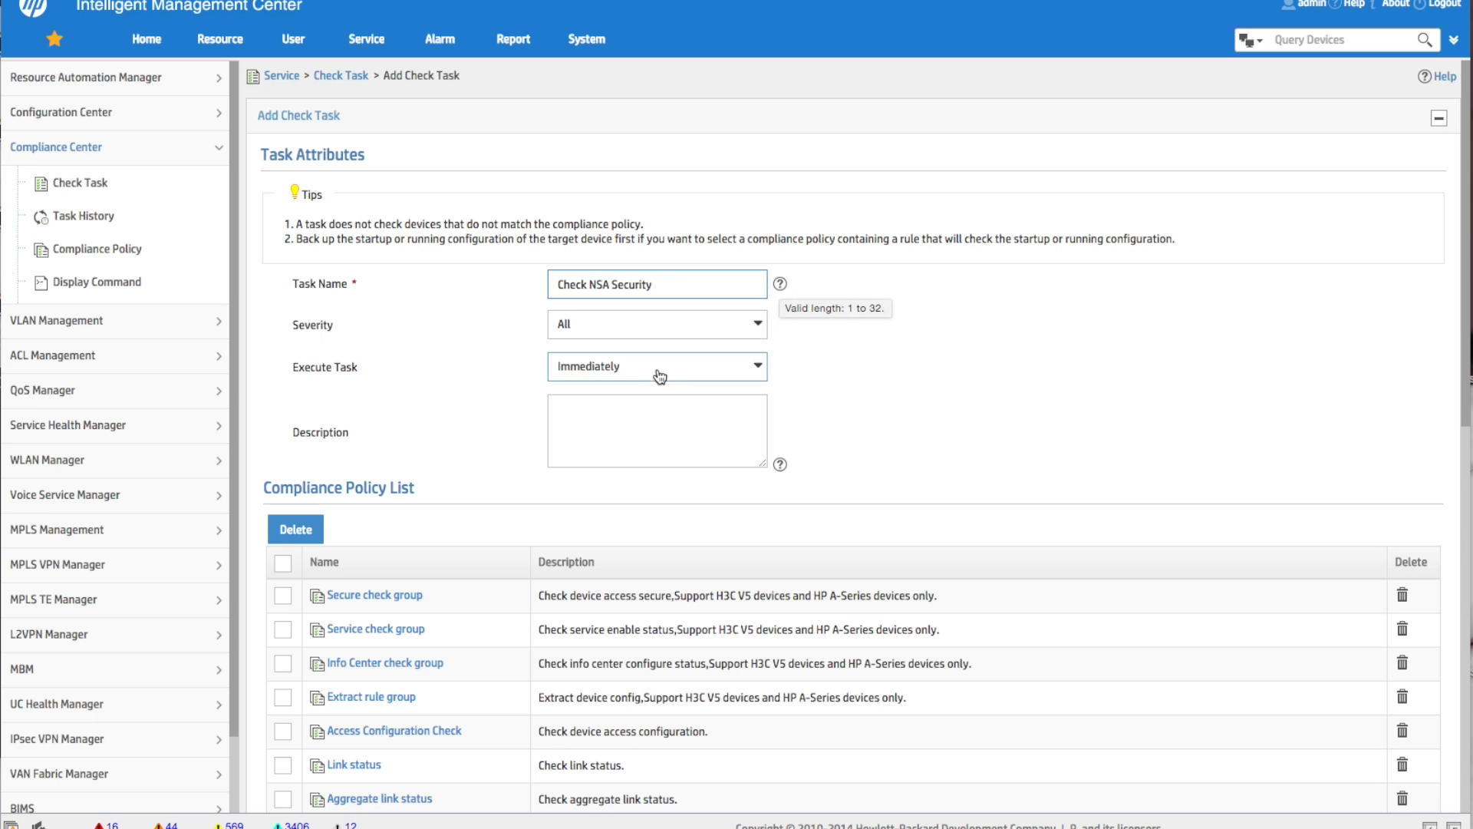
# Step: Schedule the Check NSA Security task to execute periodically, every week on Monday
pyautogui.click(610, 376)
pyautogui.click(595, 420)
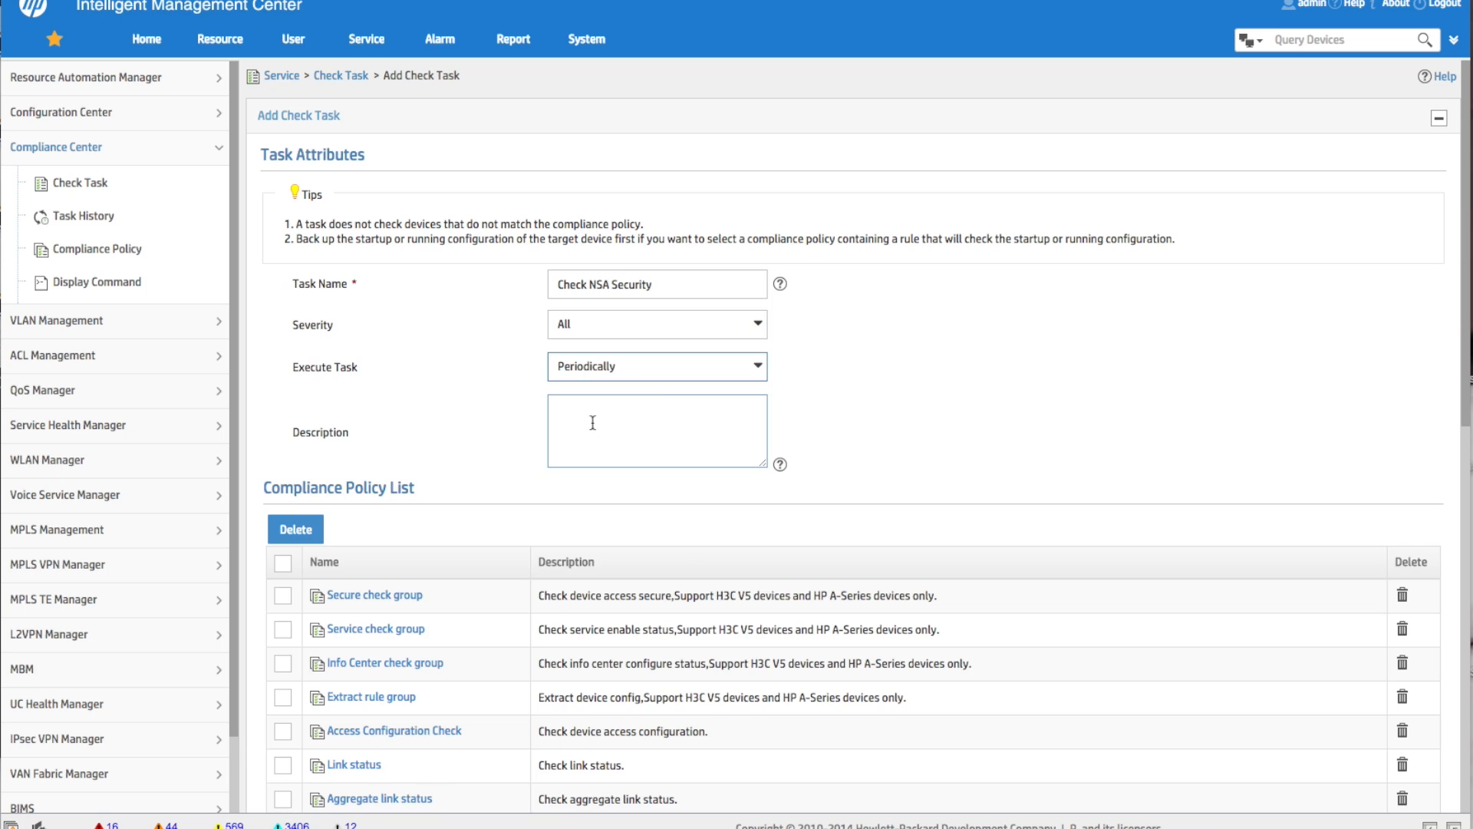
pyautogui.click(648, 409)
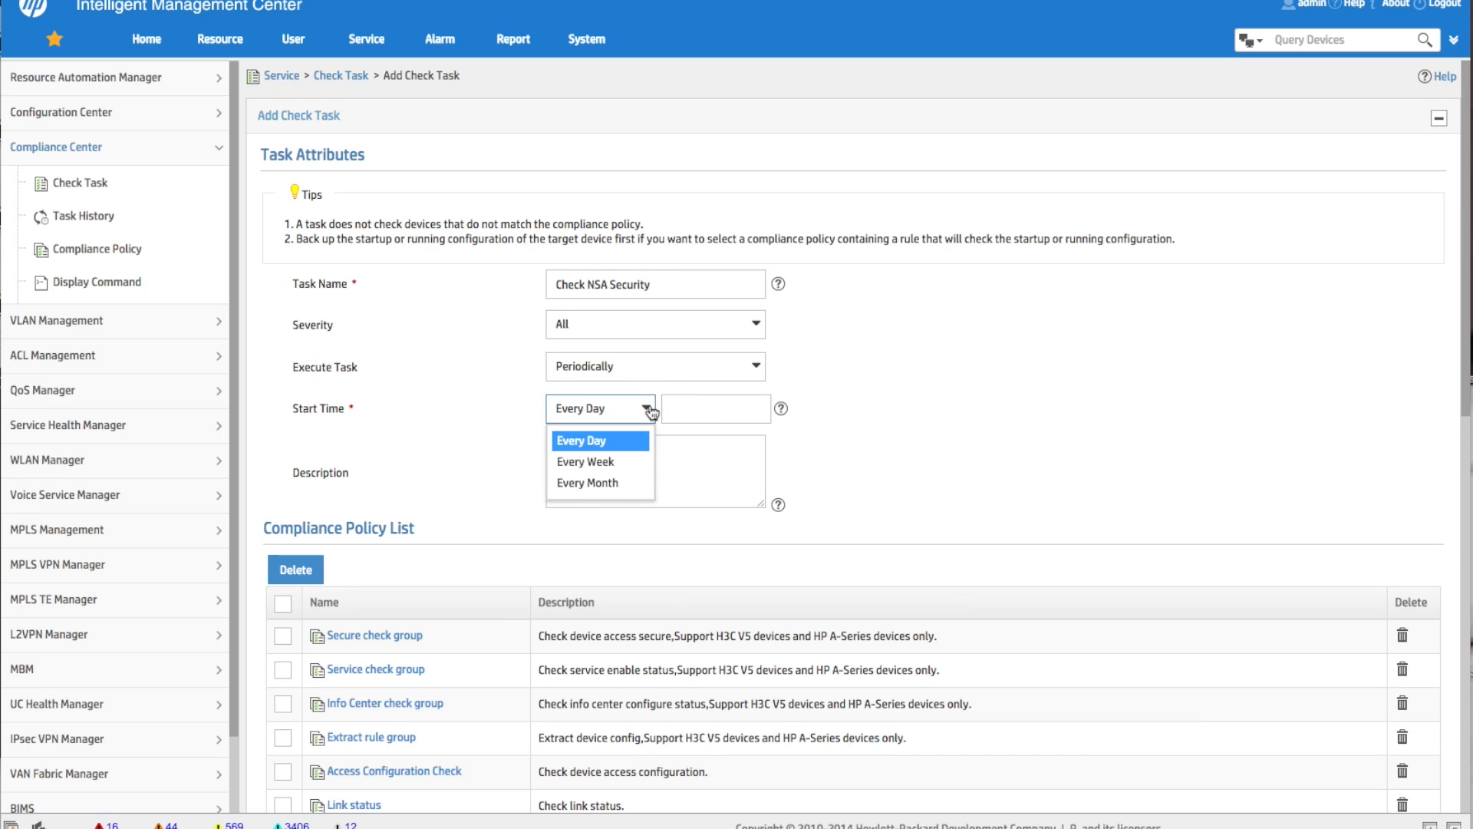
pyautogui.click(610, 461)
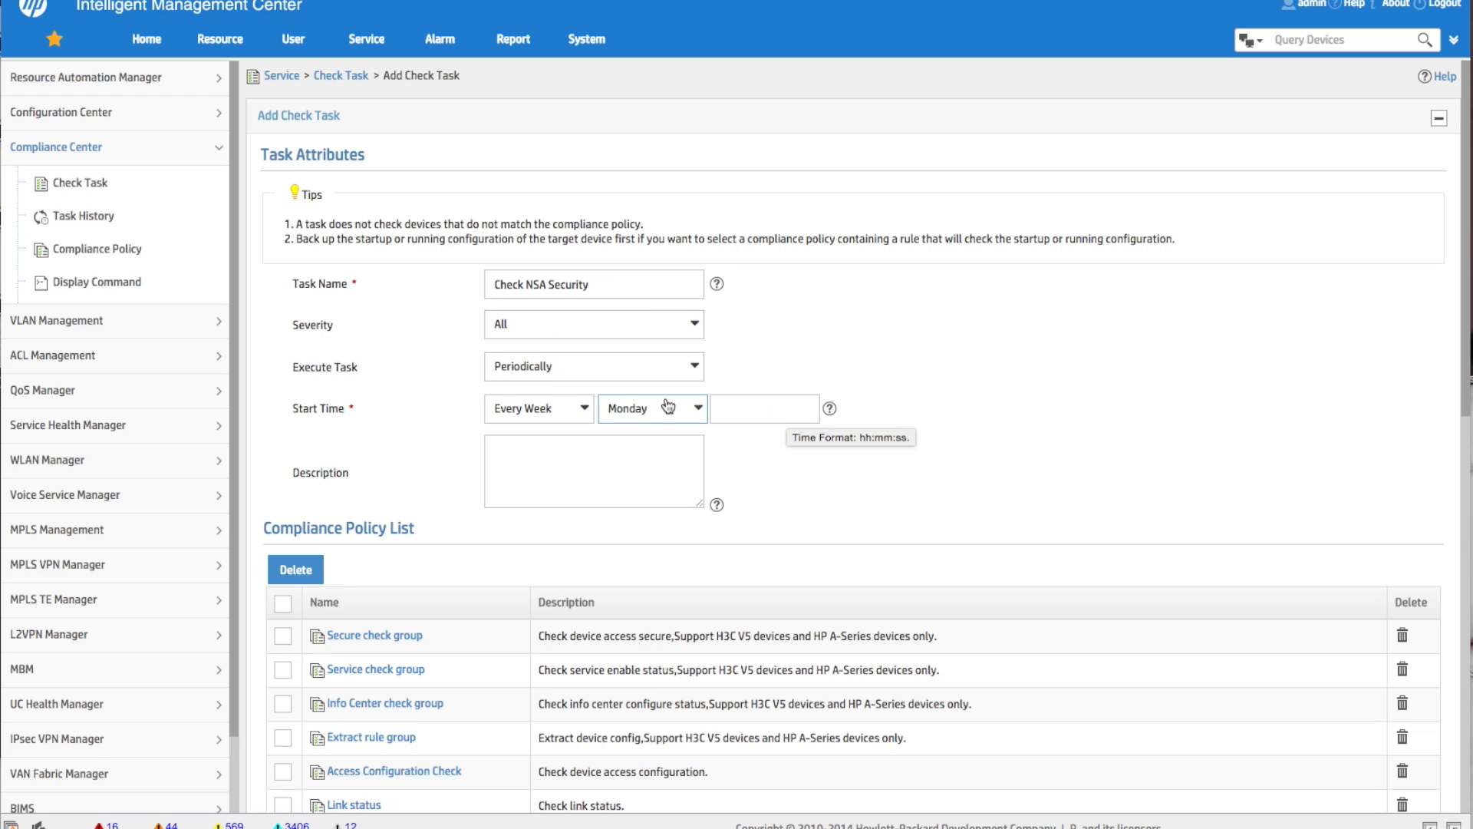
pyautogui.click(695, 412)
pyautogui.click(648, 516)
pyautogui.click(696, 418)
pyautogui.click(641, 438)
# Step: Set the weekly start time of the Check NSA Security task to 03:00:00
pyautogui.click(741, 414)
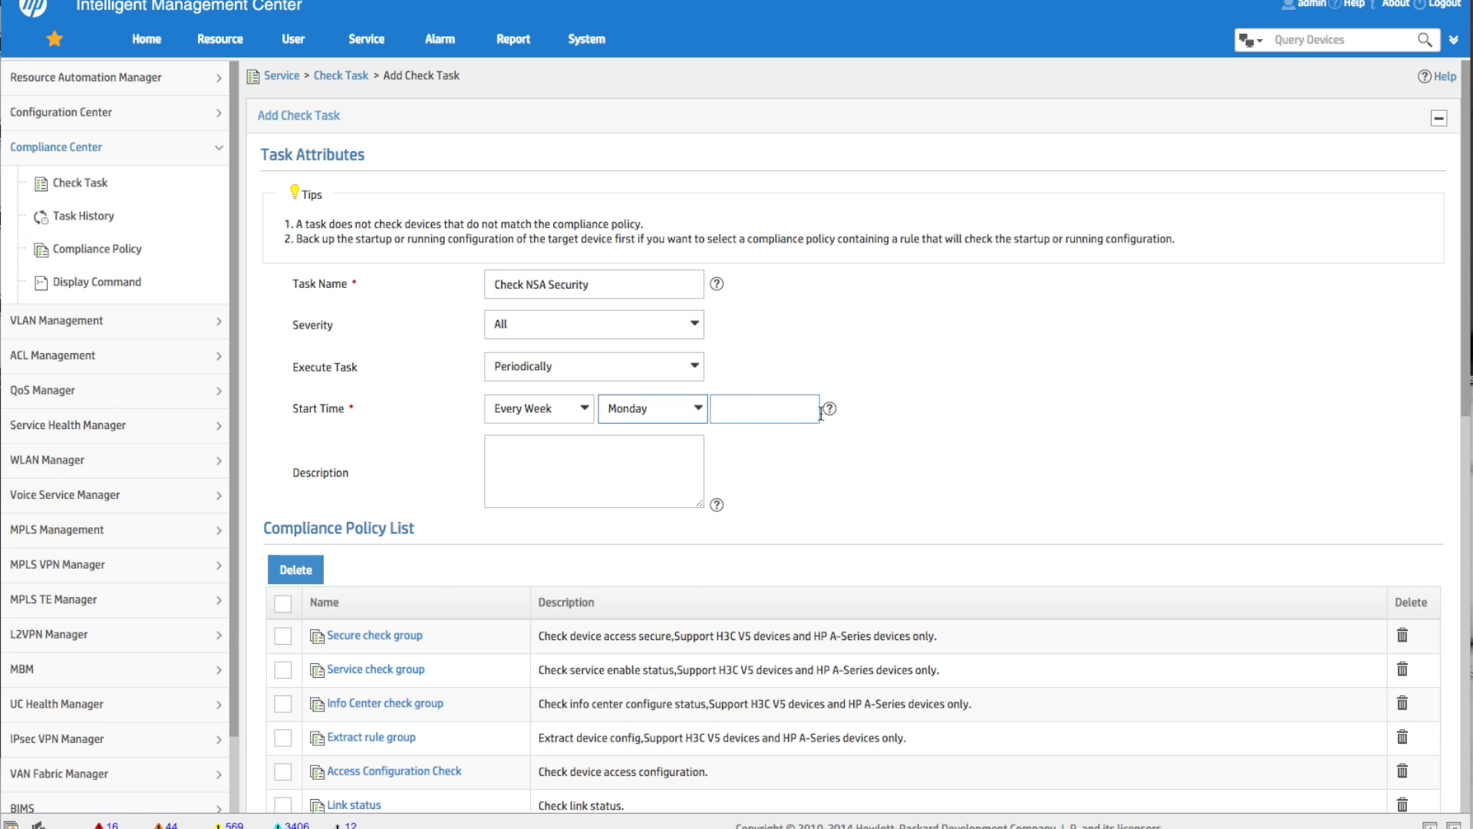
pyautogui.moveTo(830, 419)
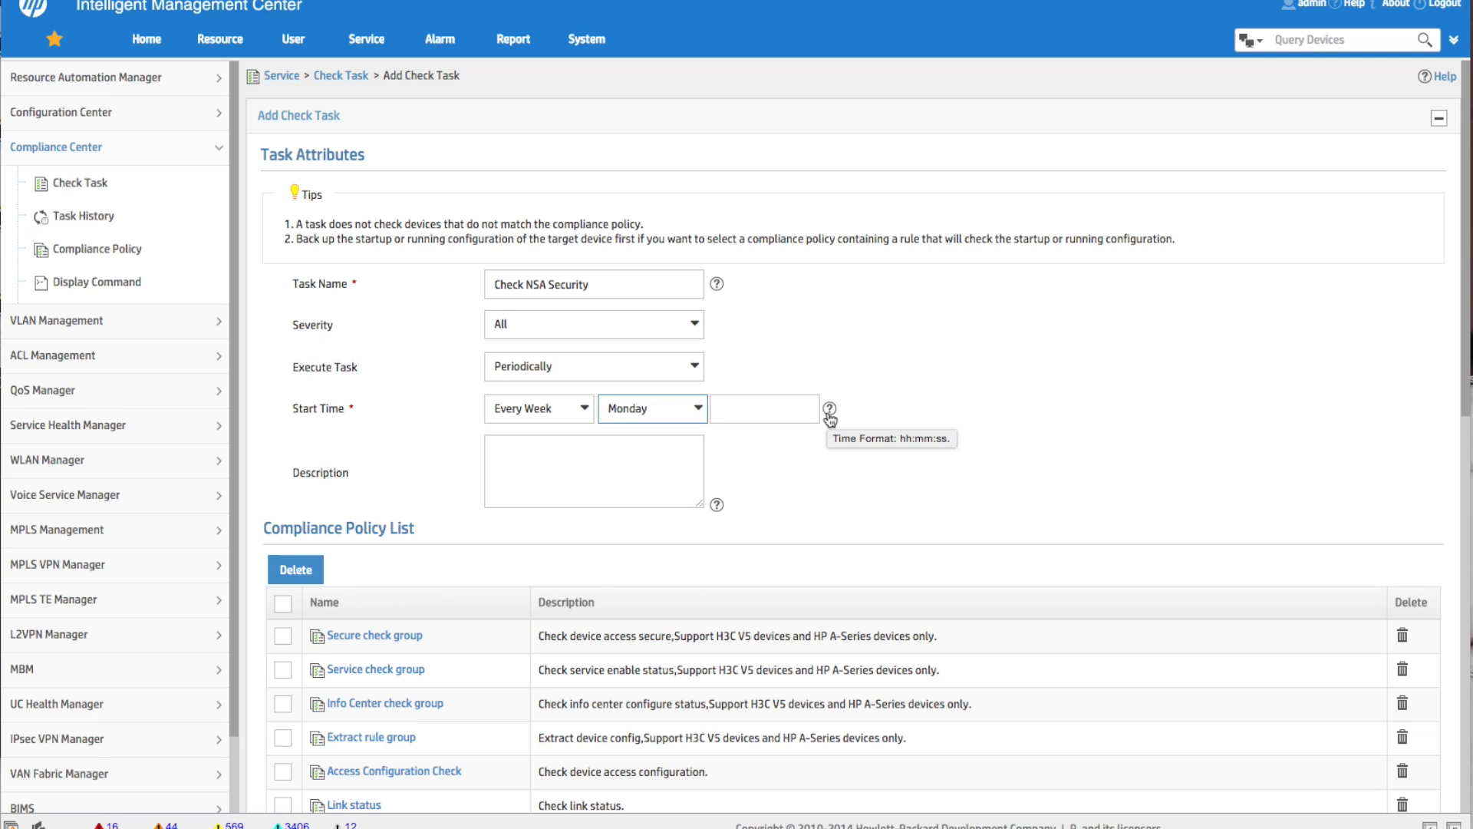
pyautogui.click(776, 414)
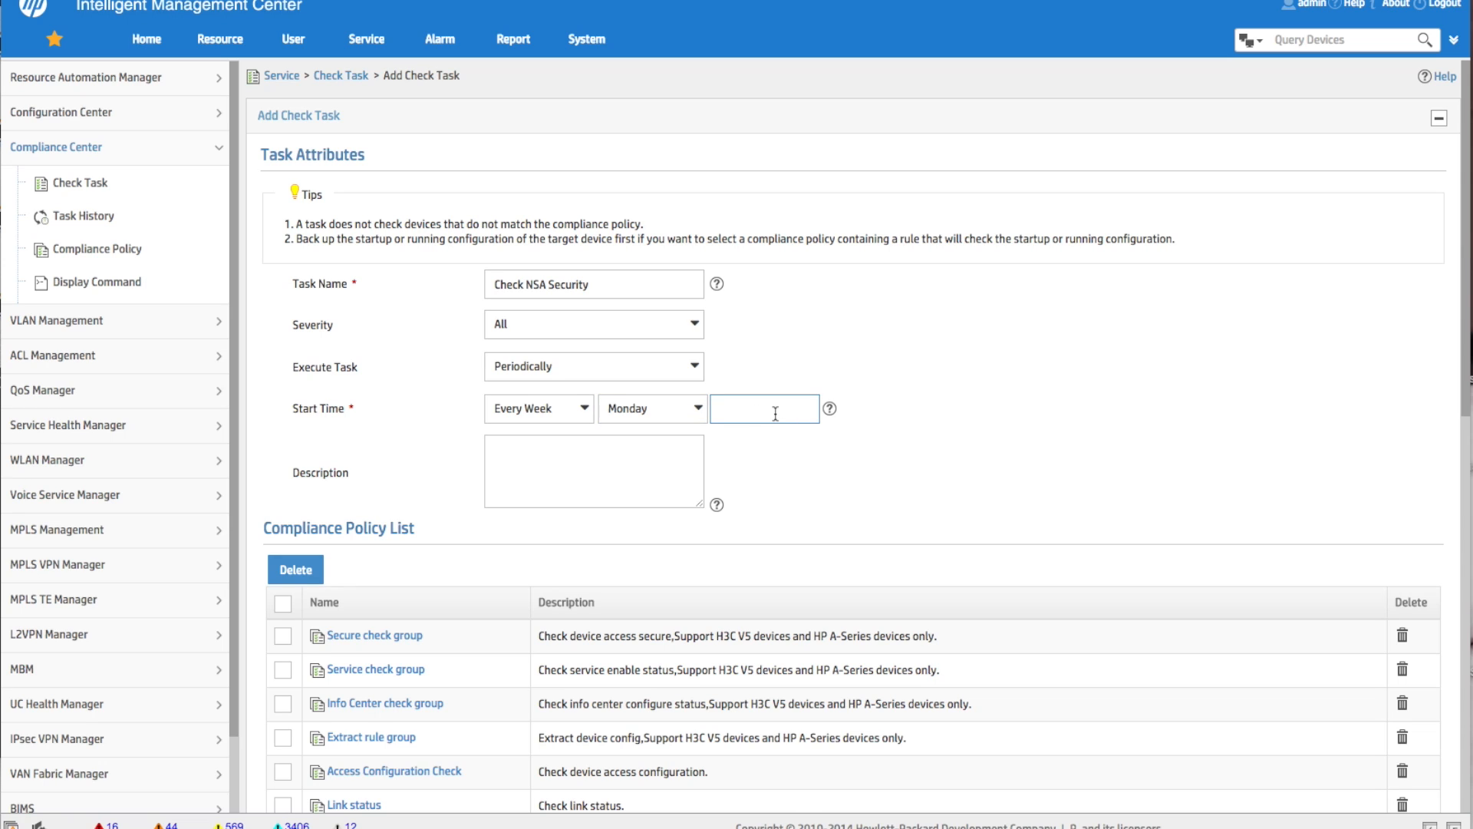
pyautogui.write('03:00:')
pyautogui.write('00')
pyautogui.moveTo(832, 412)
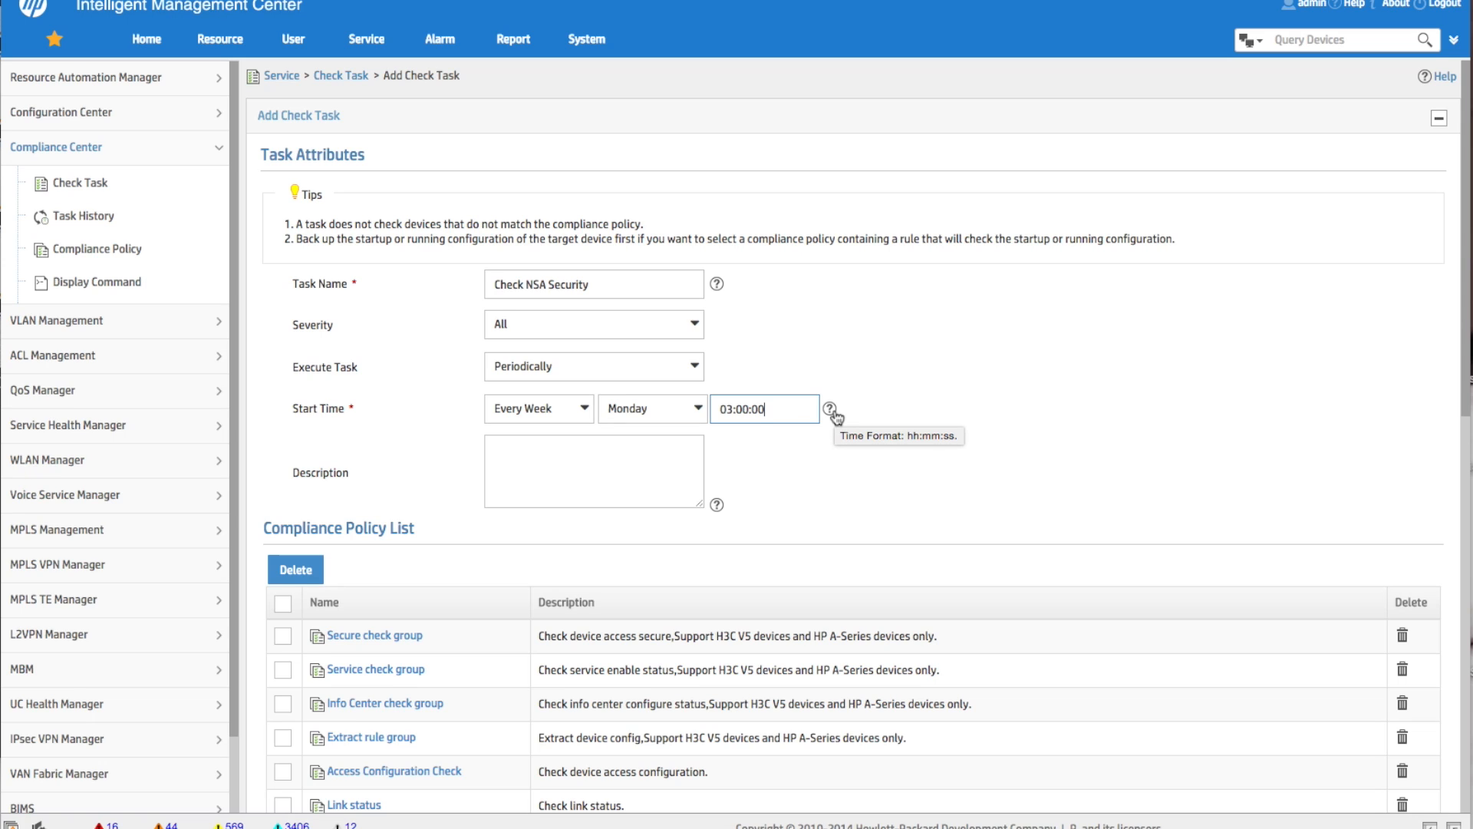
# Step: Enter "Check NSA security policy" as the description of the check task
pyautogui.click(554, 468)
pyautogui.write('CHECK')
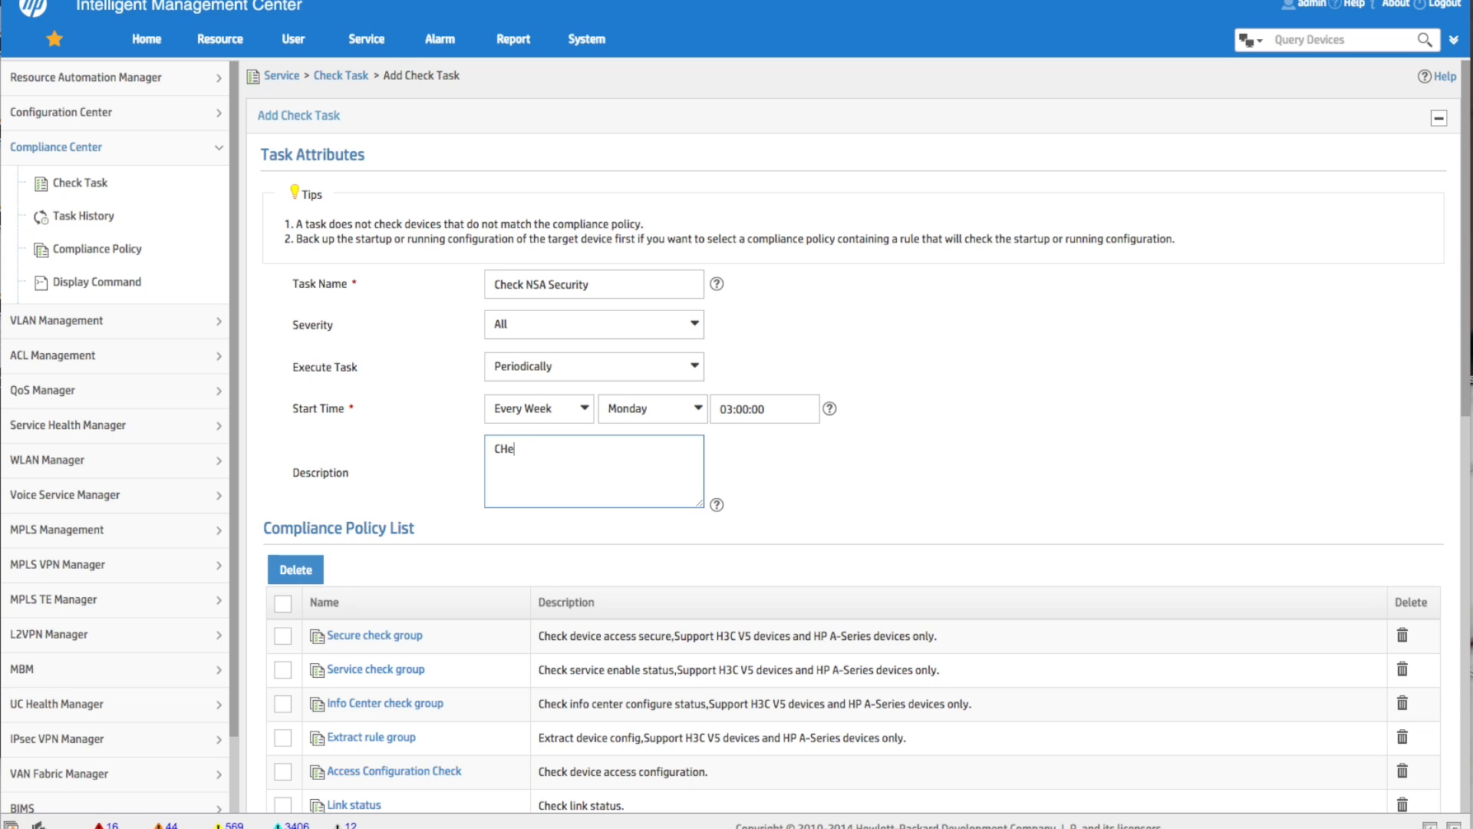
pyautogui.press('BackSpace')
pyautogui.press('BackSpace')
pyautogui.press('BackSpace')
pyautogui.press('BackSpace')
pyautogui.write('heck NSA secui')
pyautogui.press('BackSpace')
pyautogui.write('rity policy')
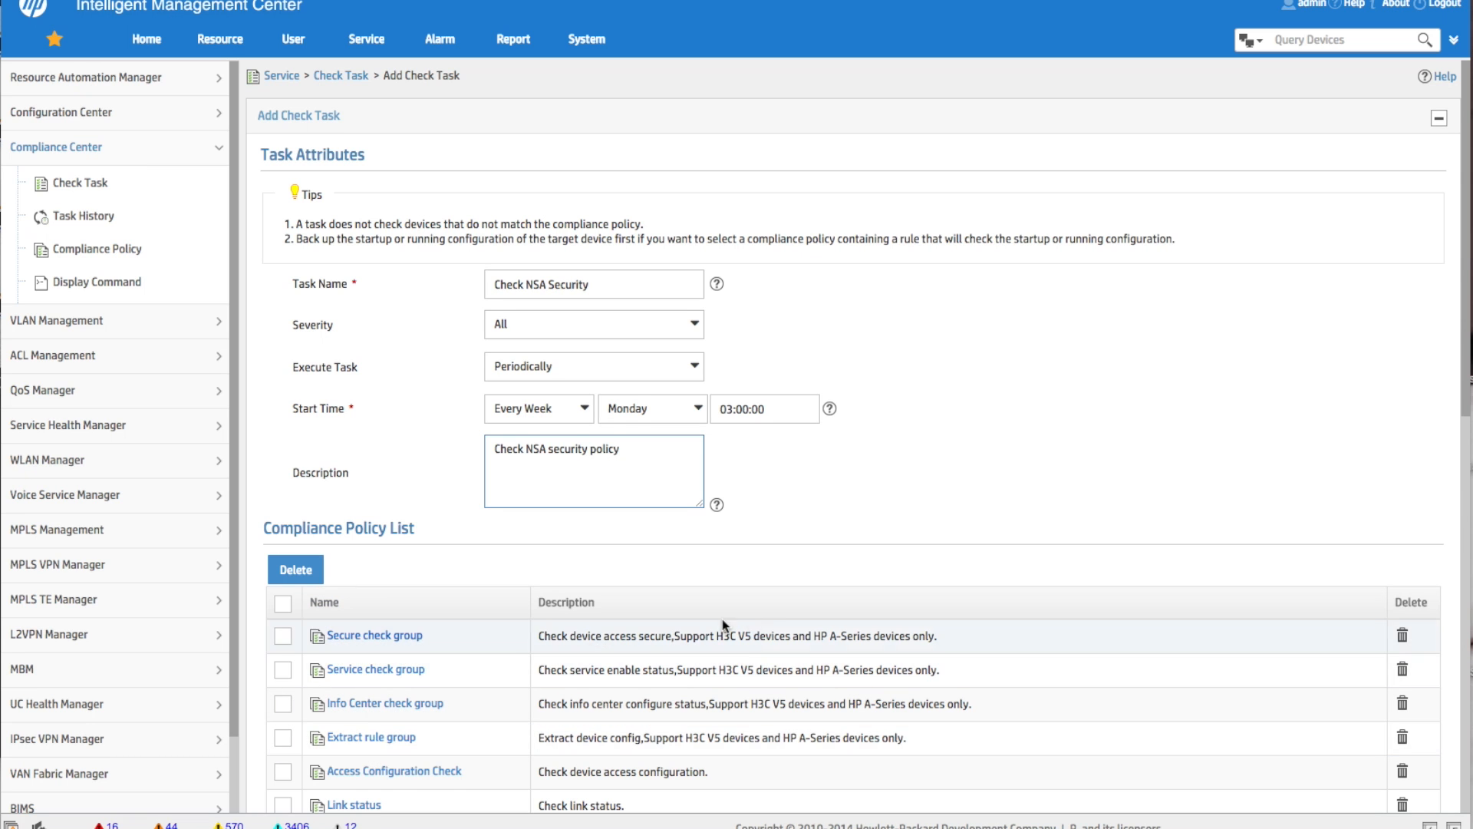
# Step: Remove every compliance policy from the task's policy list except NSA routing security
pyautogui.scroll(-3, 767, 617)
pyautogui.scroll(-8, 778, 617)
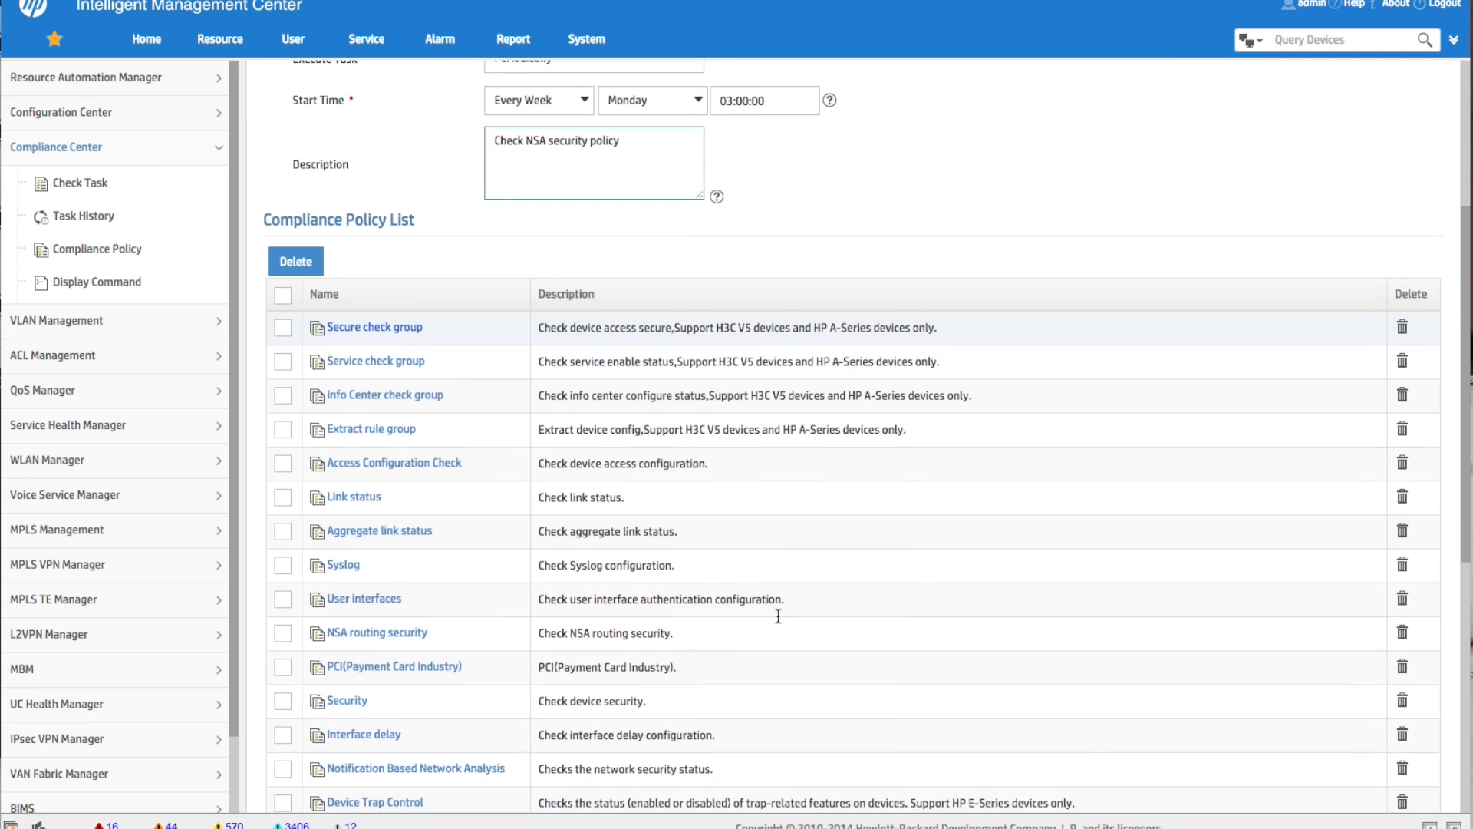
pyautogui.scroll(2, 779, 616)
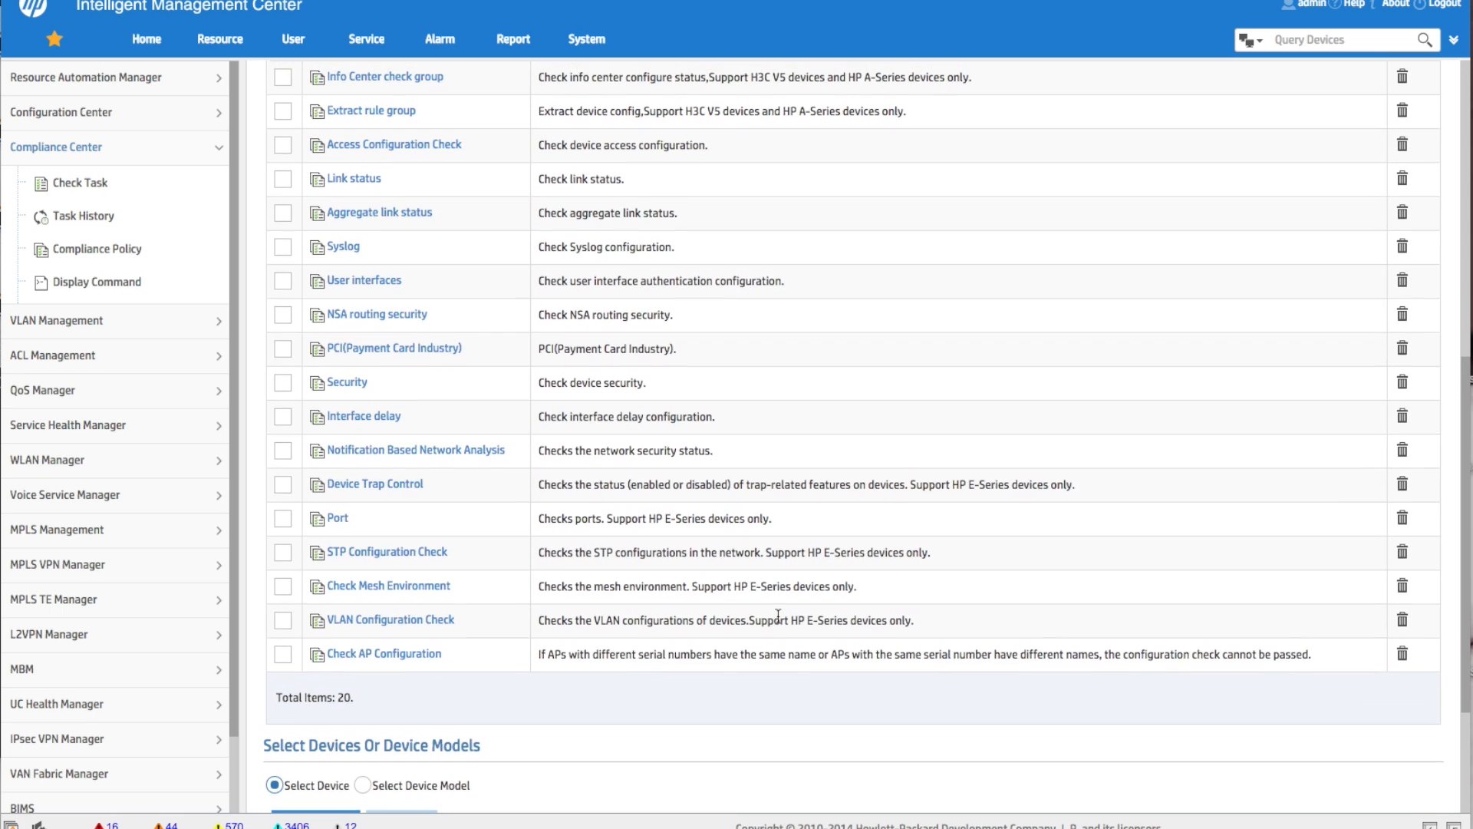
pyautogui.scroll(2, 778, 616)
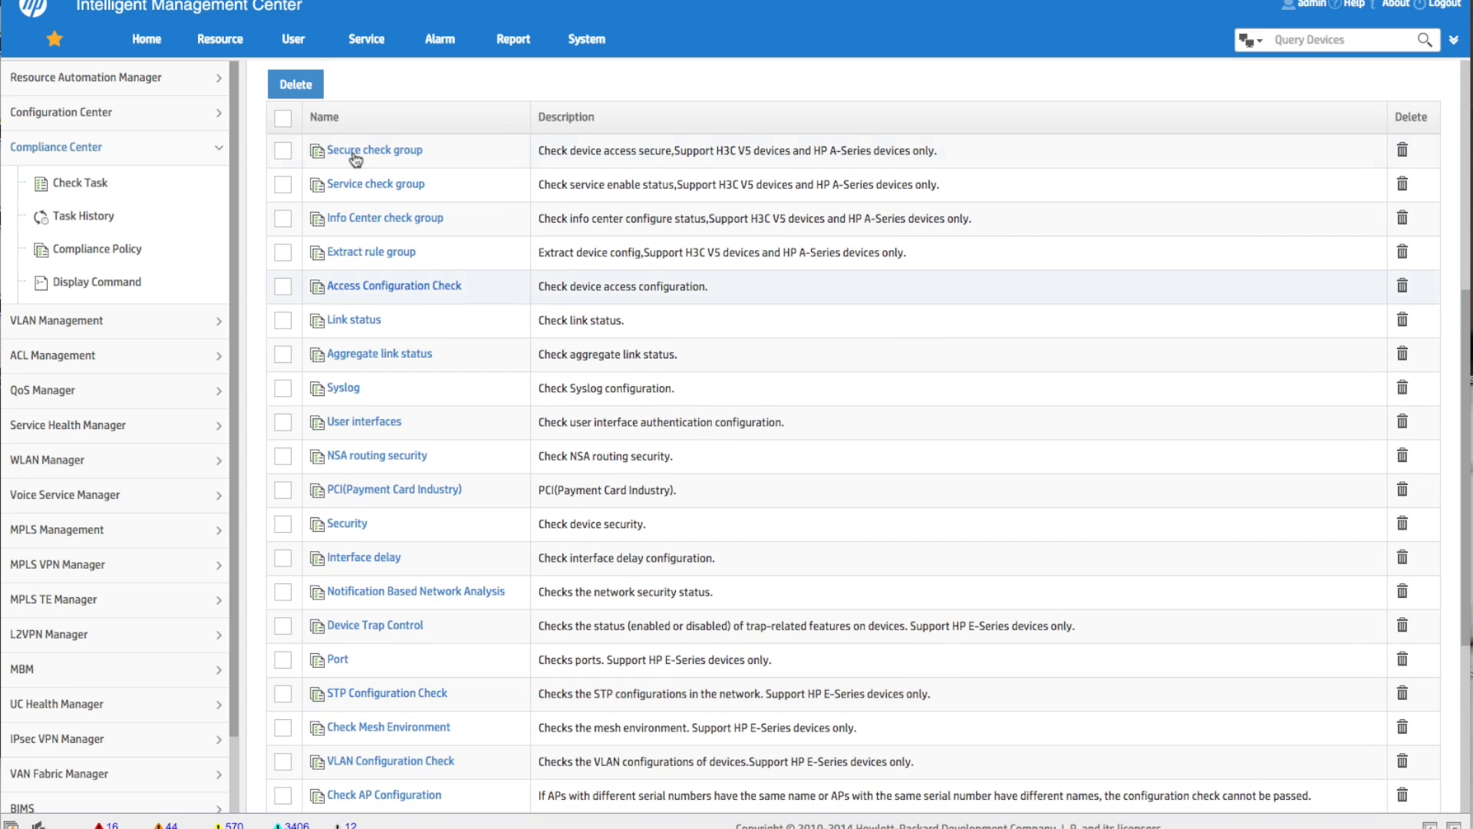
pyautogui.click(283, 118)
pyautogui.click(285, 458)
pyautogui.click(292, 40)
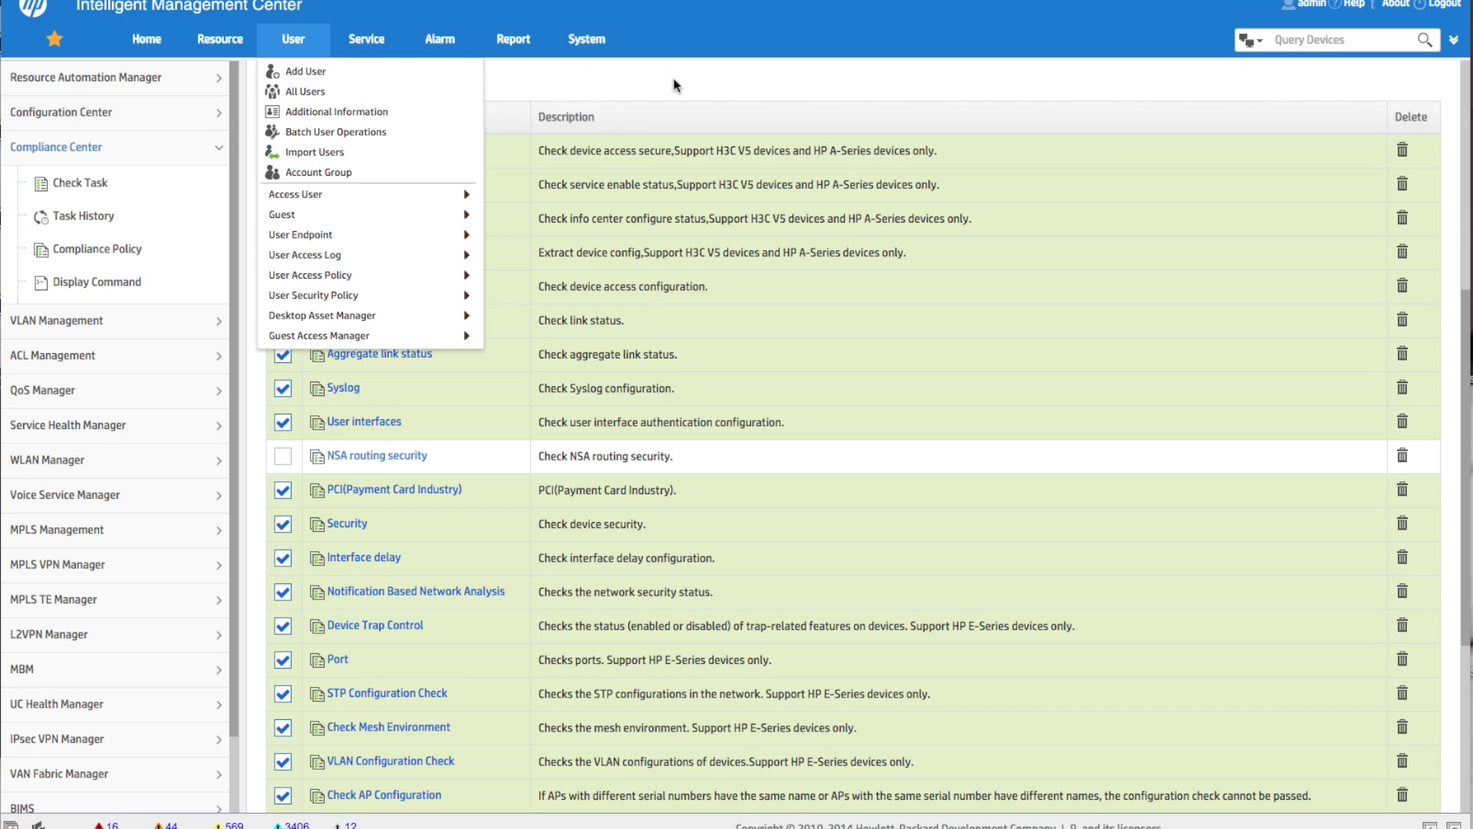
pyautogui.click(295, 86)
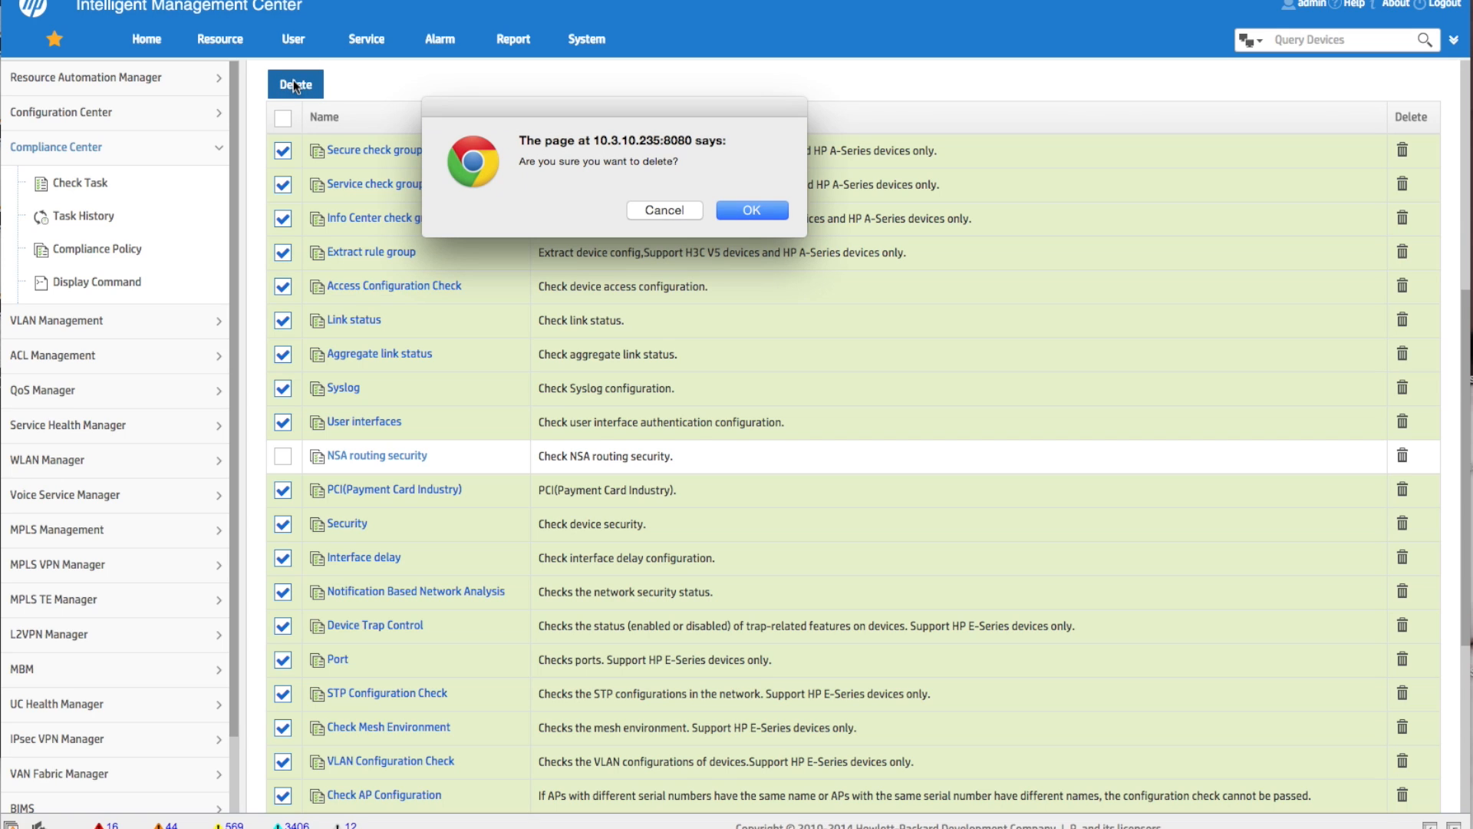
pyautogui.click(751, 214)
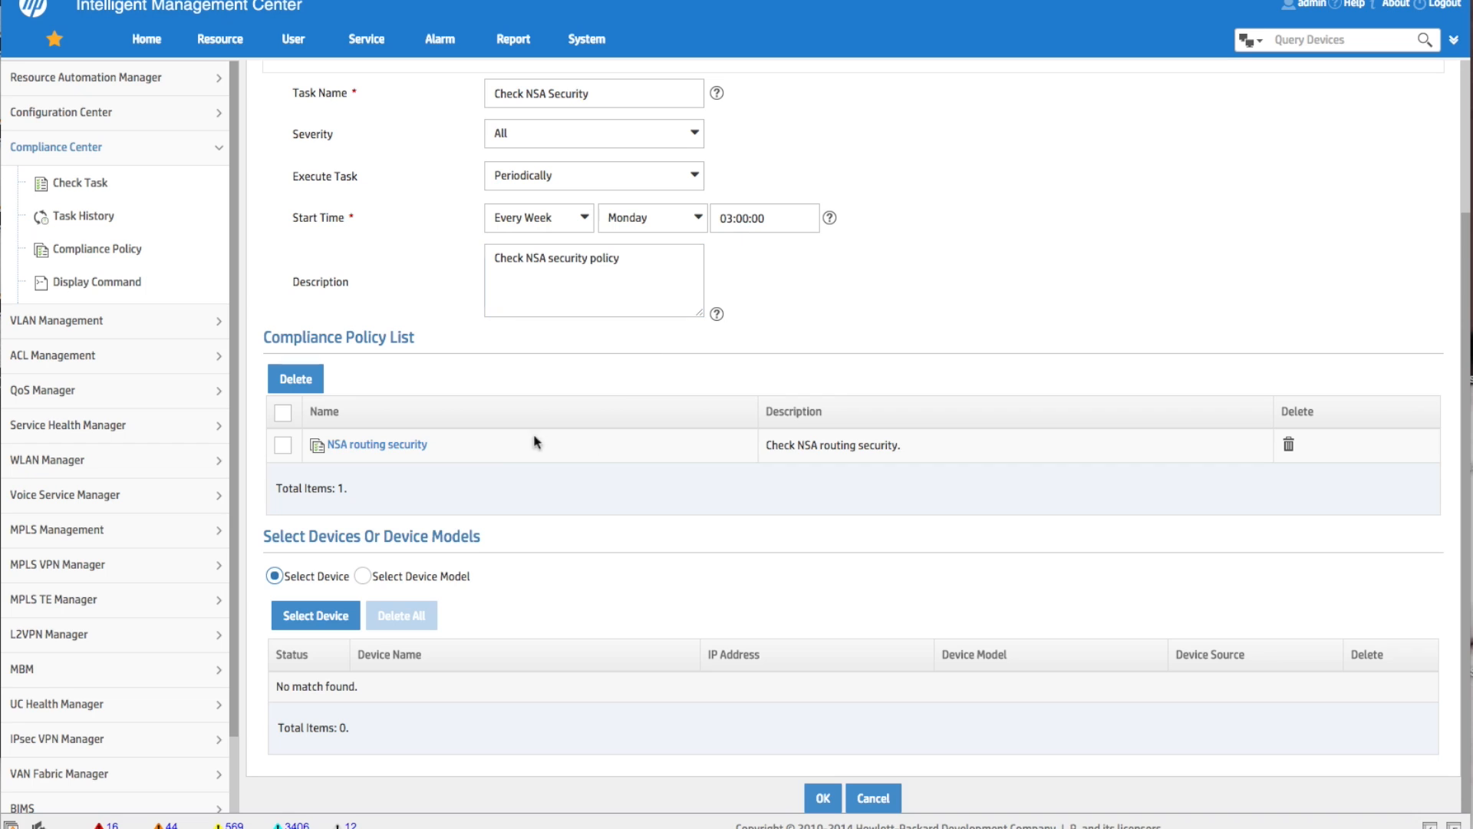
# Step: Add all devices in the Routers group of the Device View as targets of the check task
pyautogui.click(310, 618)
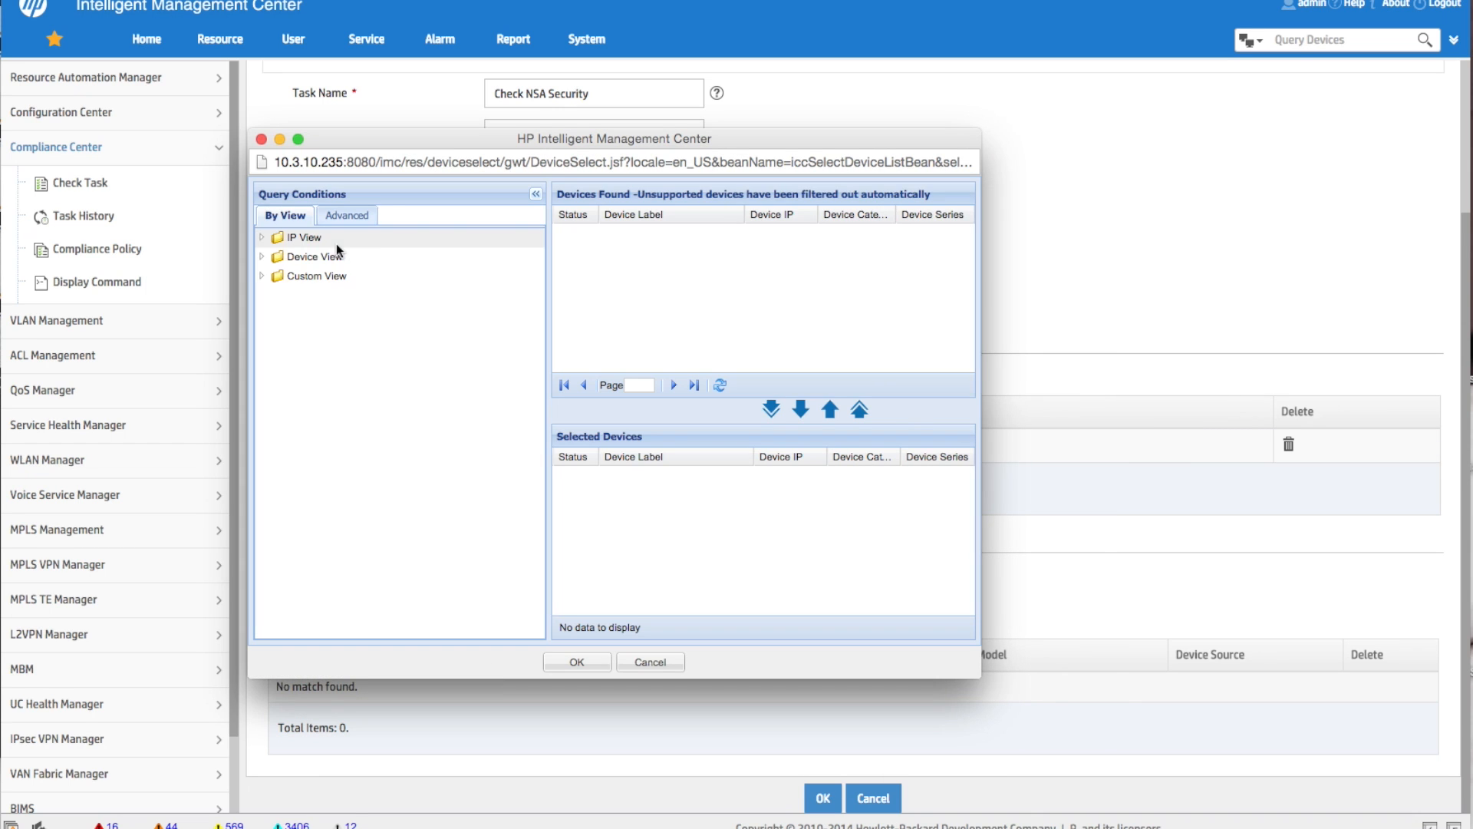
pyautogui.click(261, 258)
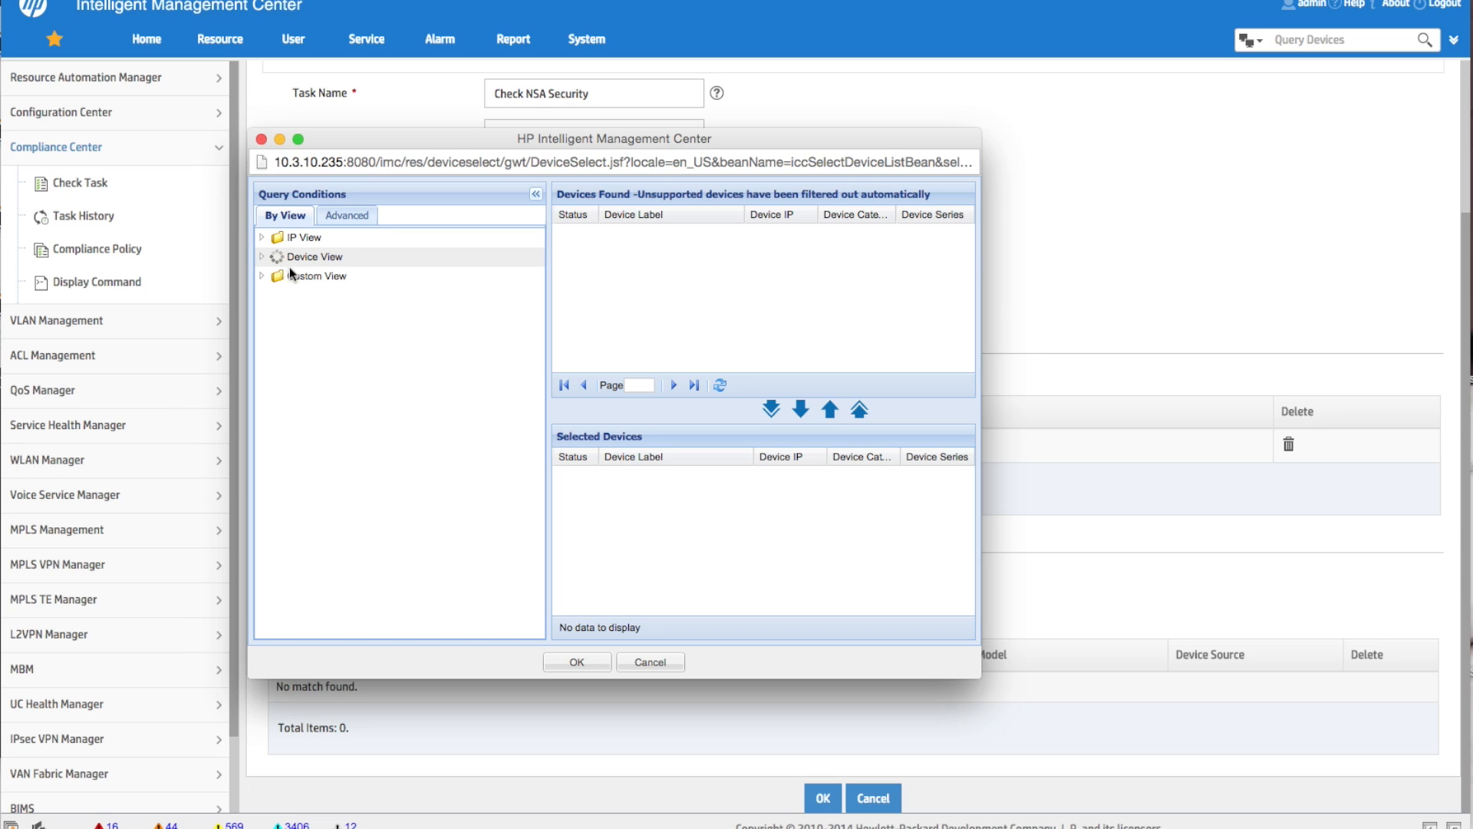
pyautogui.click(314, 277)
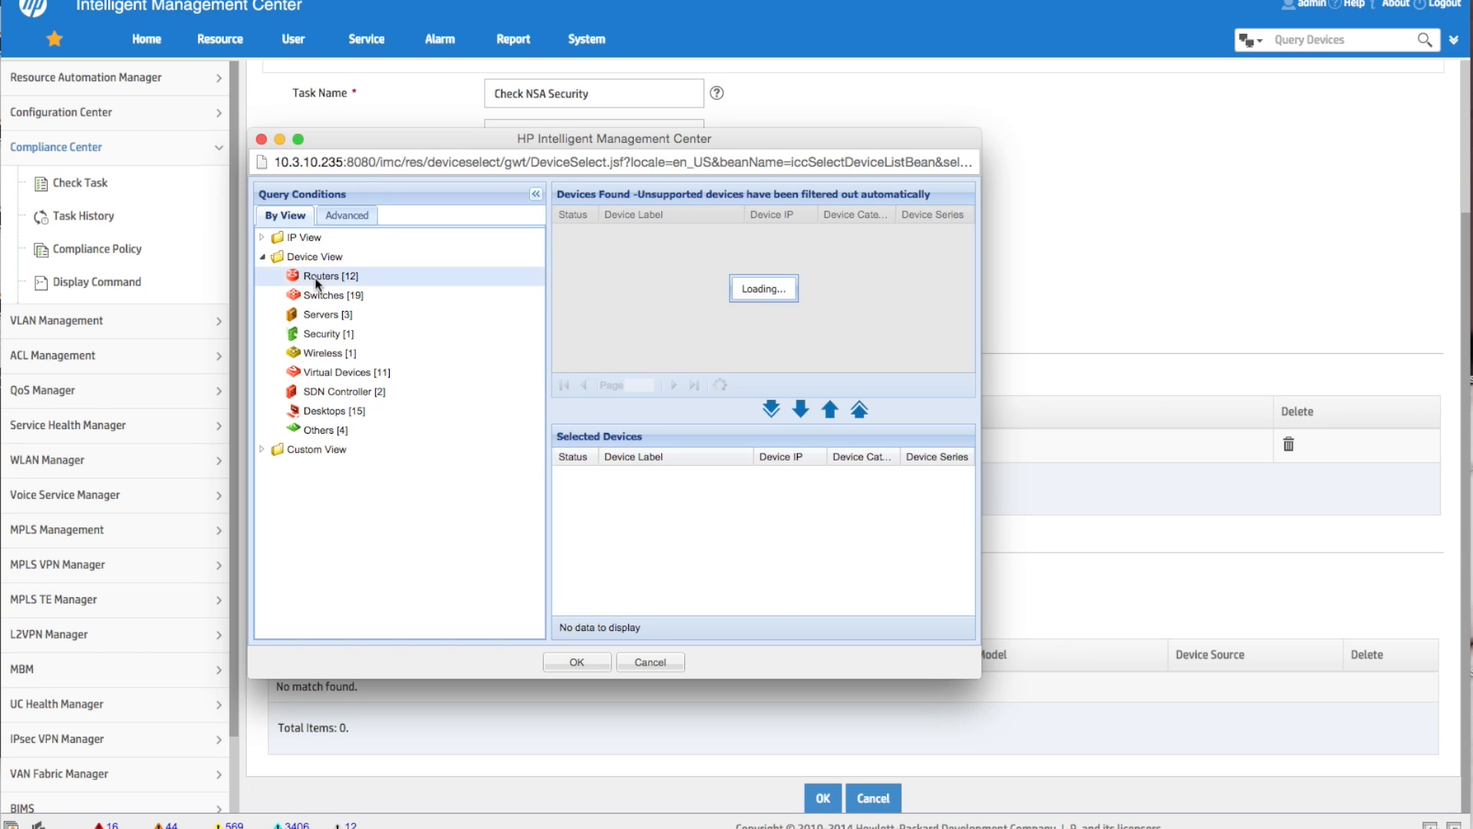
pyautogui.click(771, 409)
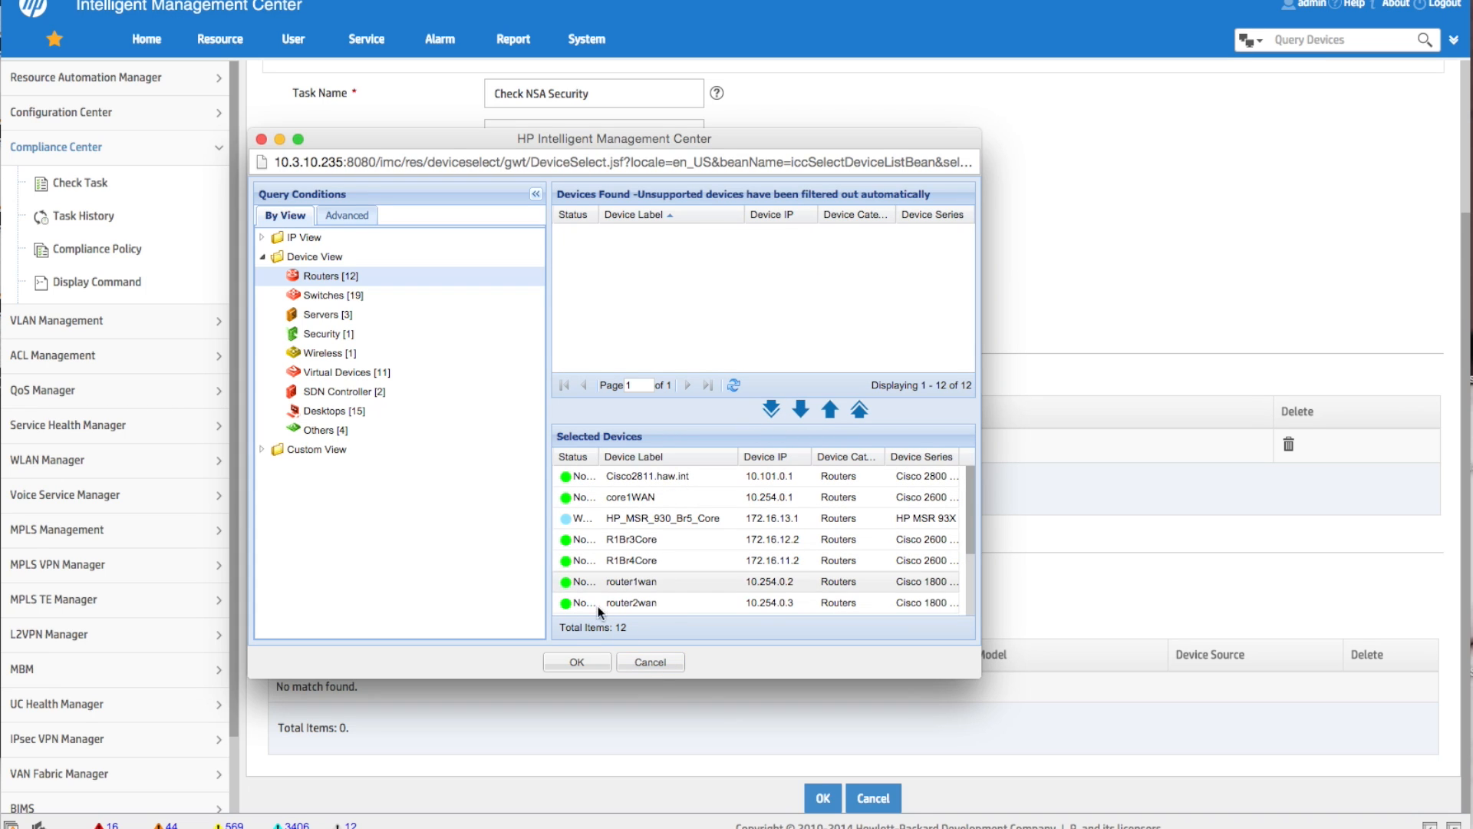
pyautogui.click(575, 662)
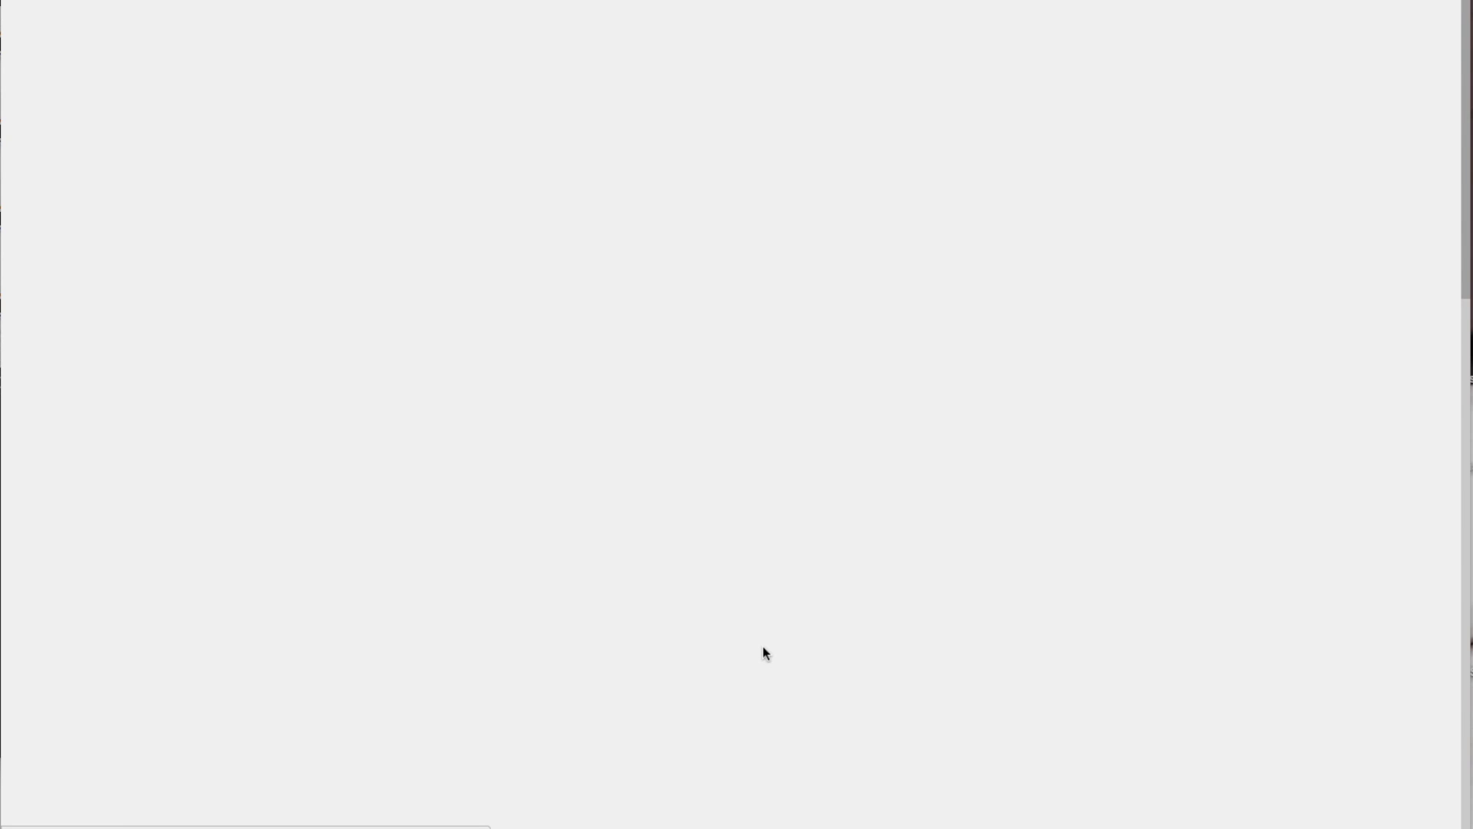
# Step: Review the router list selected for the check task and save the new task
pyautogui.scroll(-6, 762, 646)
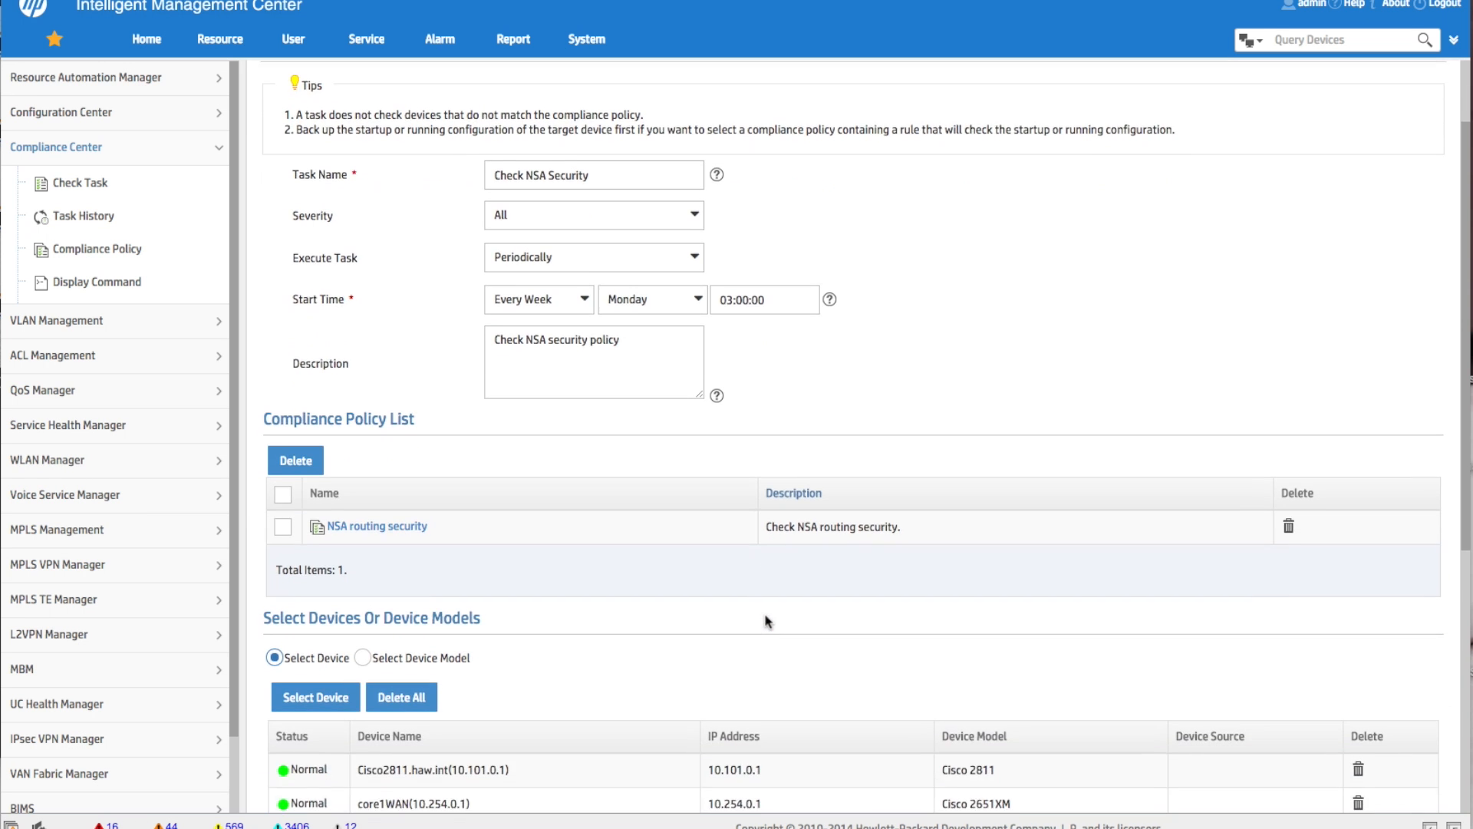
pyautogui.scroll(-1, 766, 621)
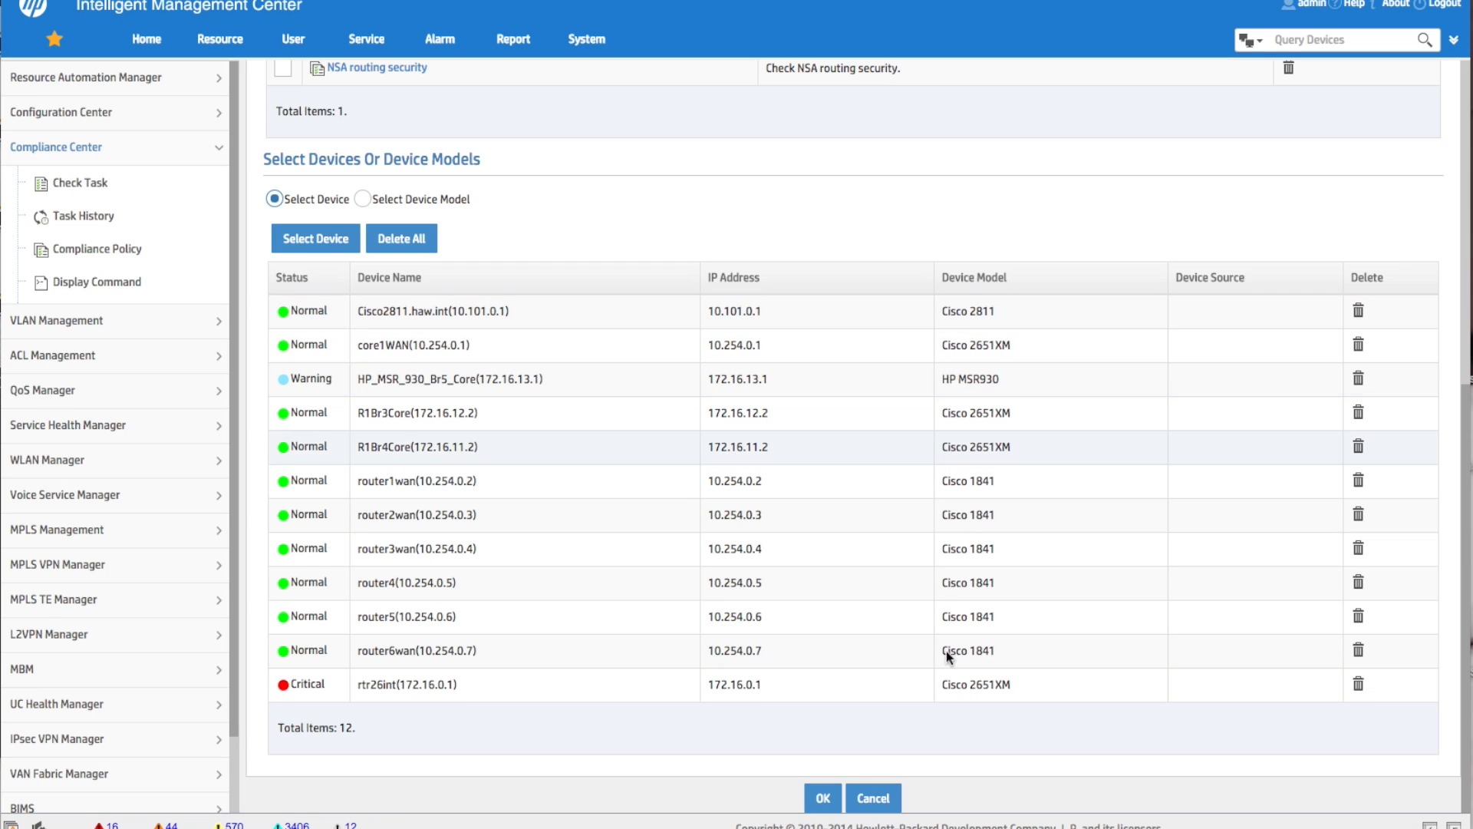
pyautogui.click(823, 799)
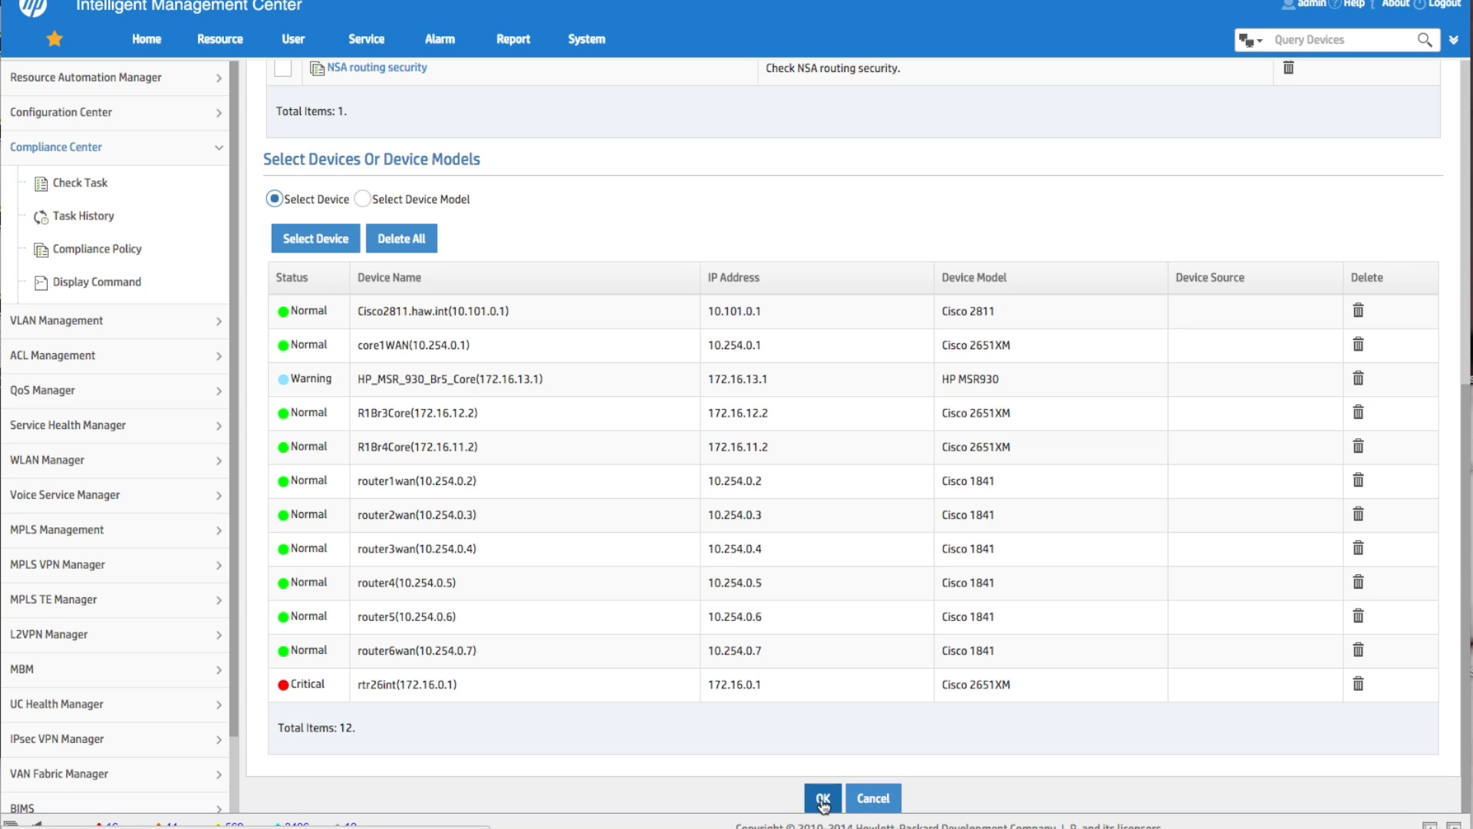
pyautogui.click(823, 799)
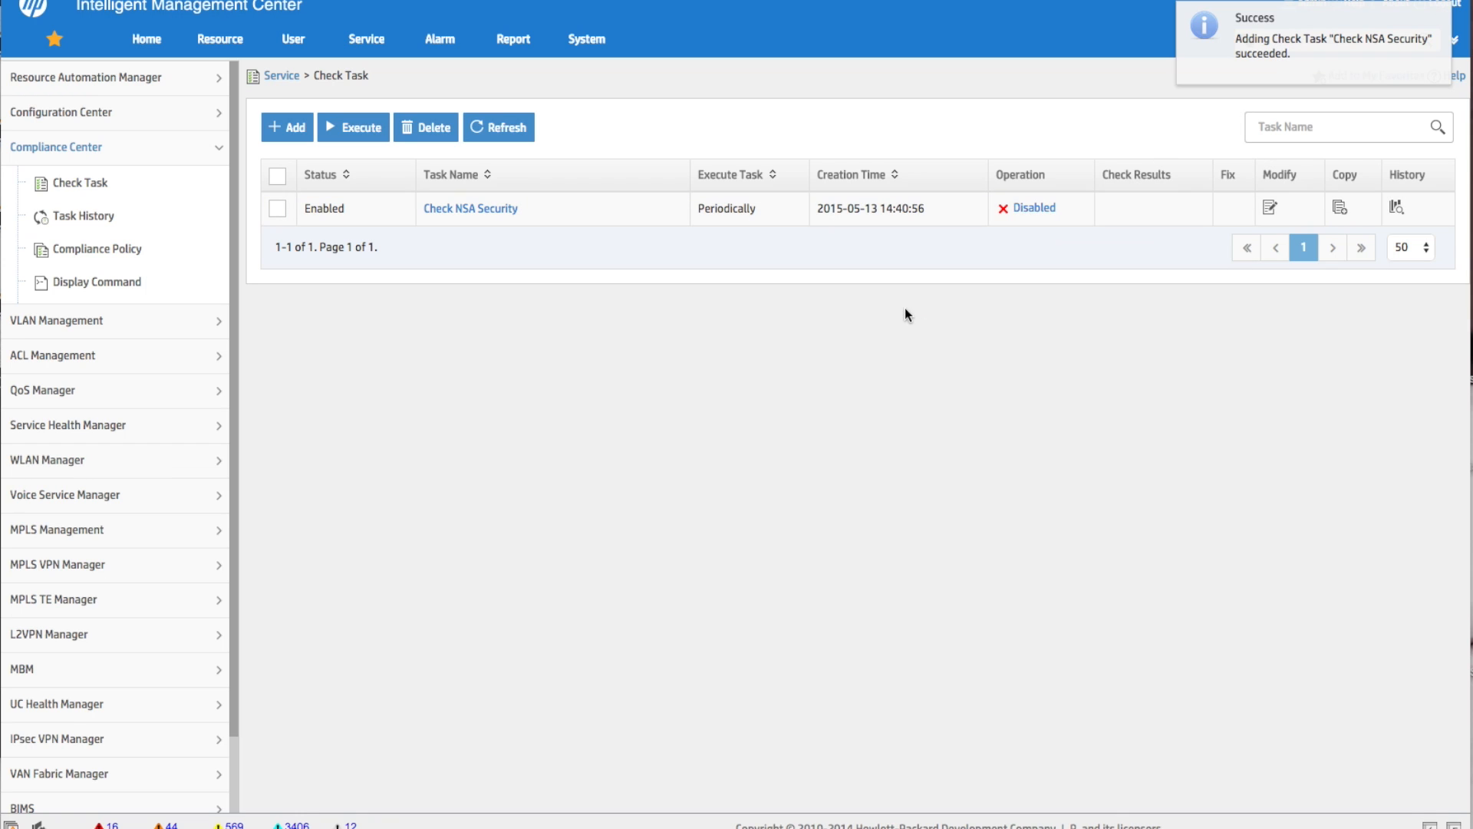
# Step: Execute the Check NSA Security task immediately and refresh the task list until its check results are available
pyautogui.click(278, 210)
pyautogui.click(338, 128)
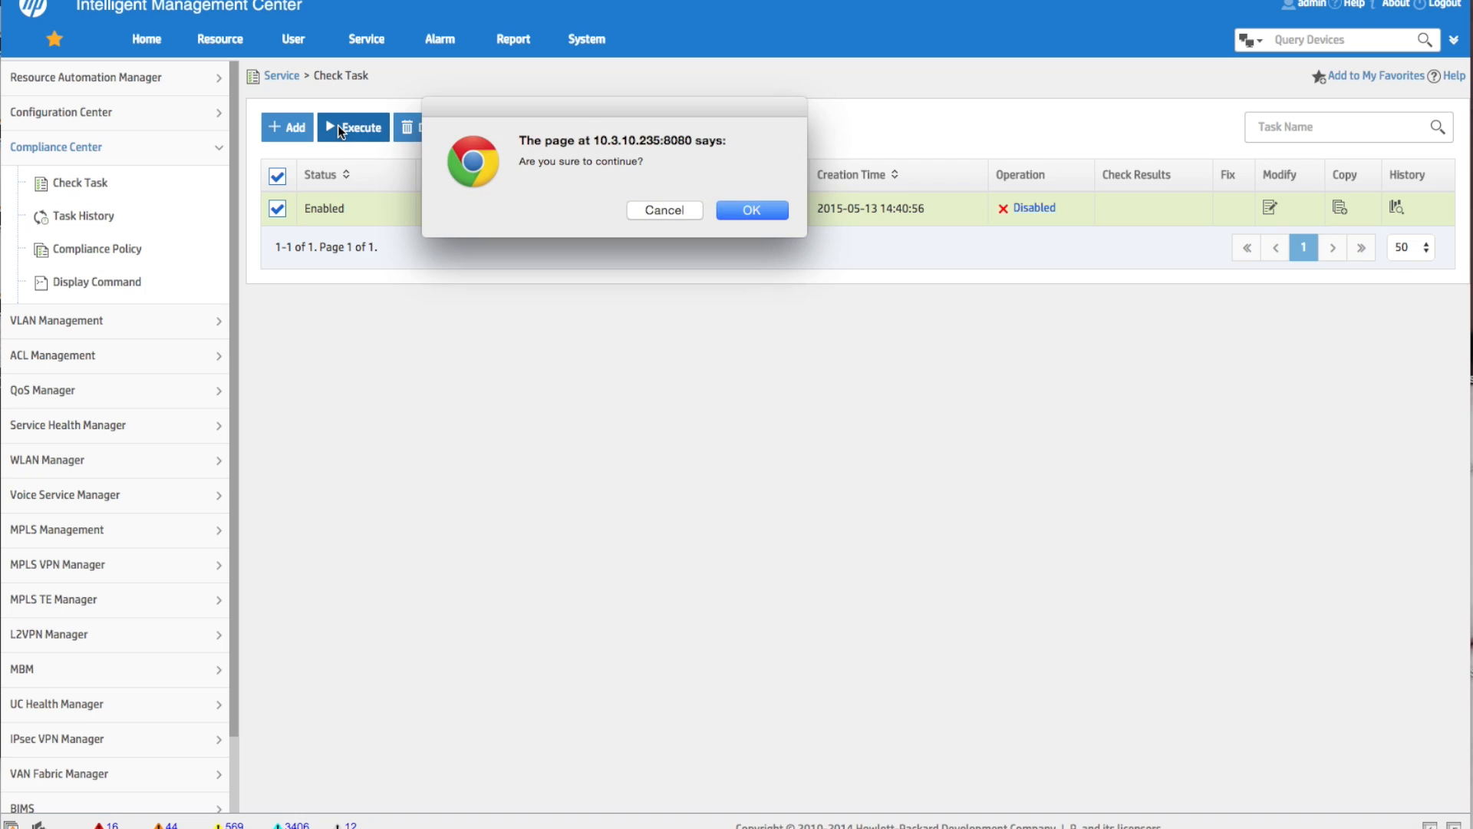
pyautogui.click(762, 214)
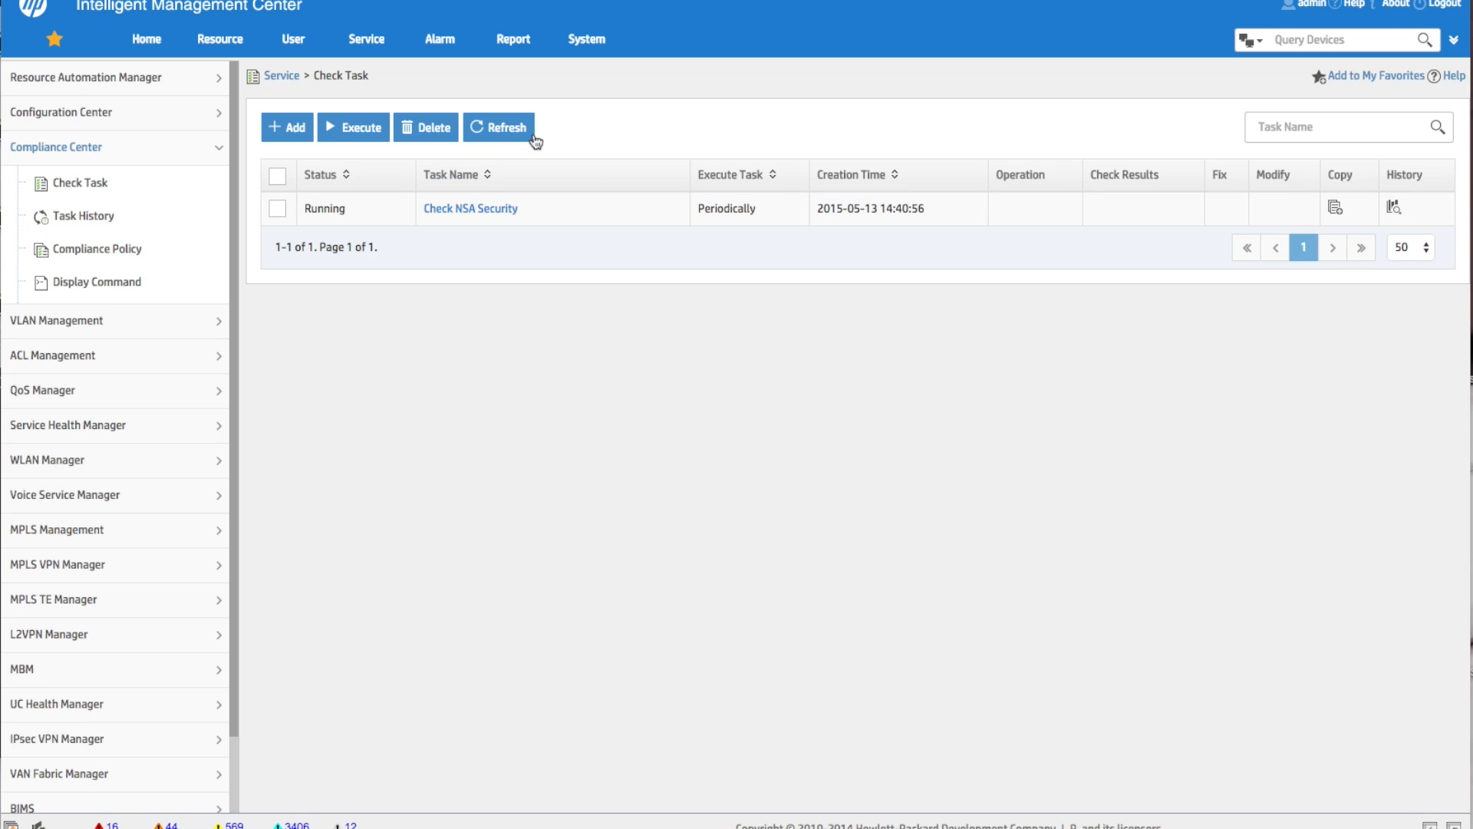
pyautogui.click(507, 131)
pyautogui.click(507, 131)
pyautogui.click(508, 132)
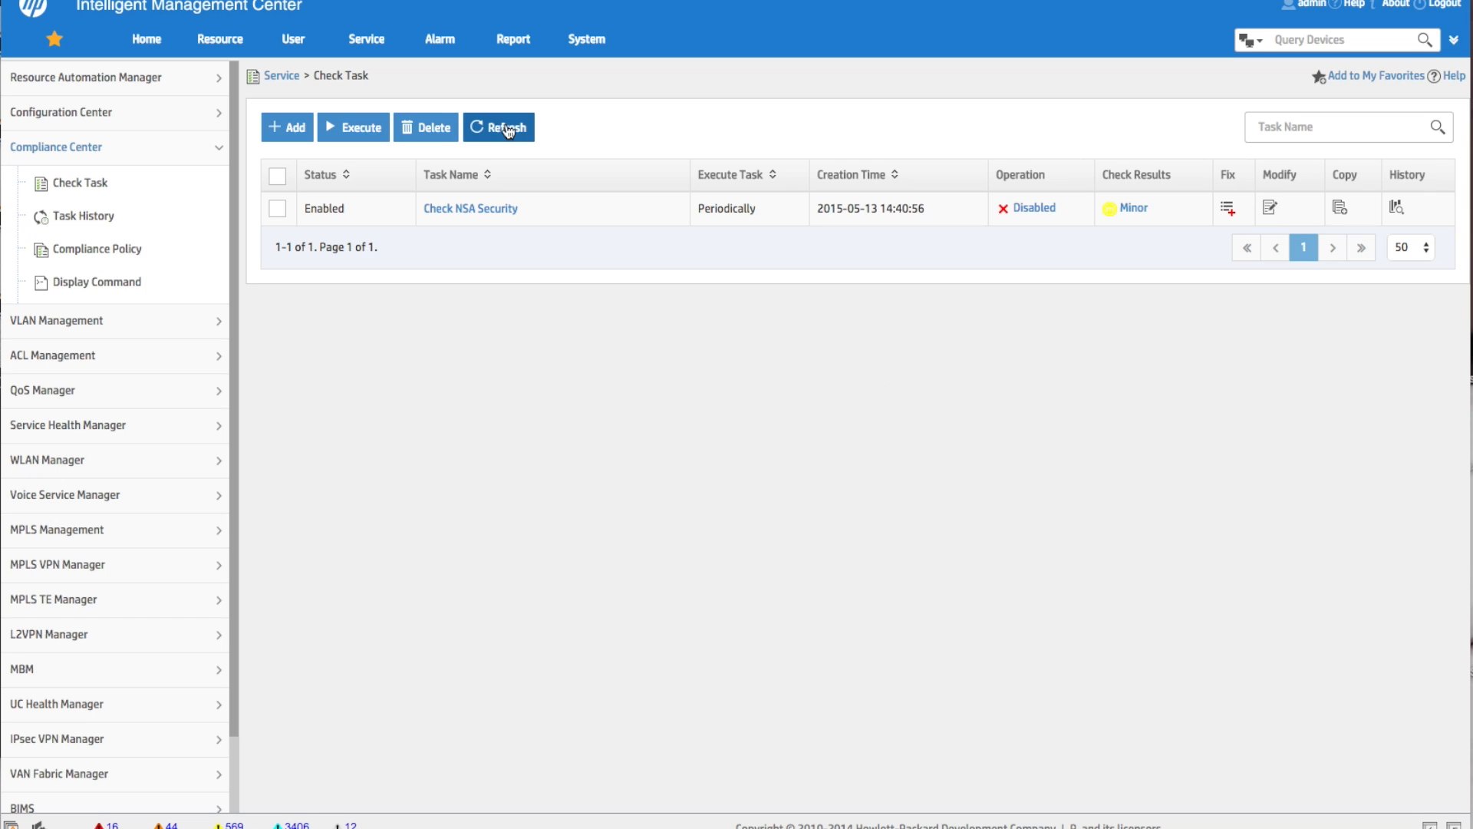
pyautogui.click(508, 134)
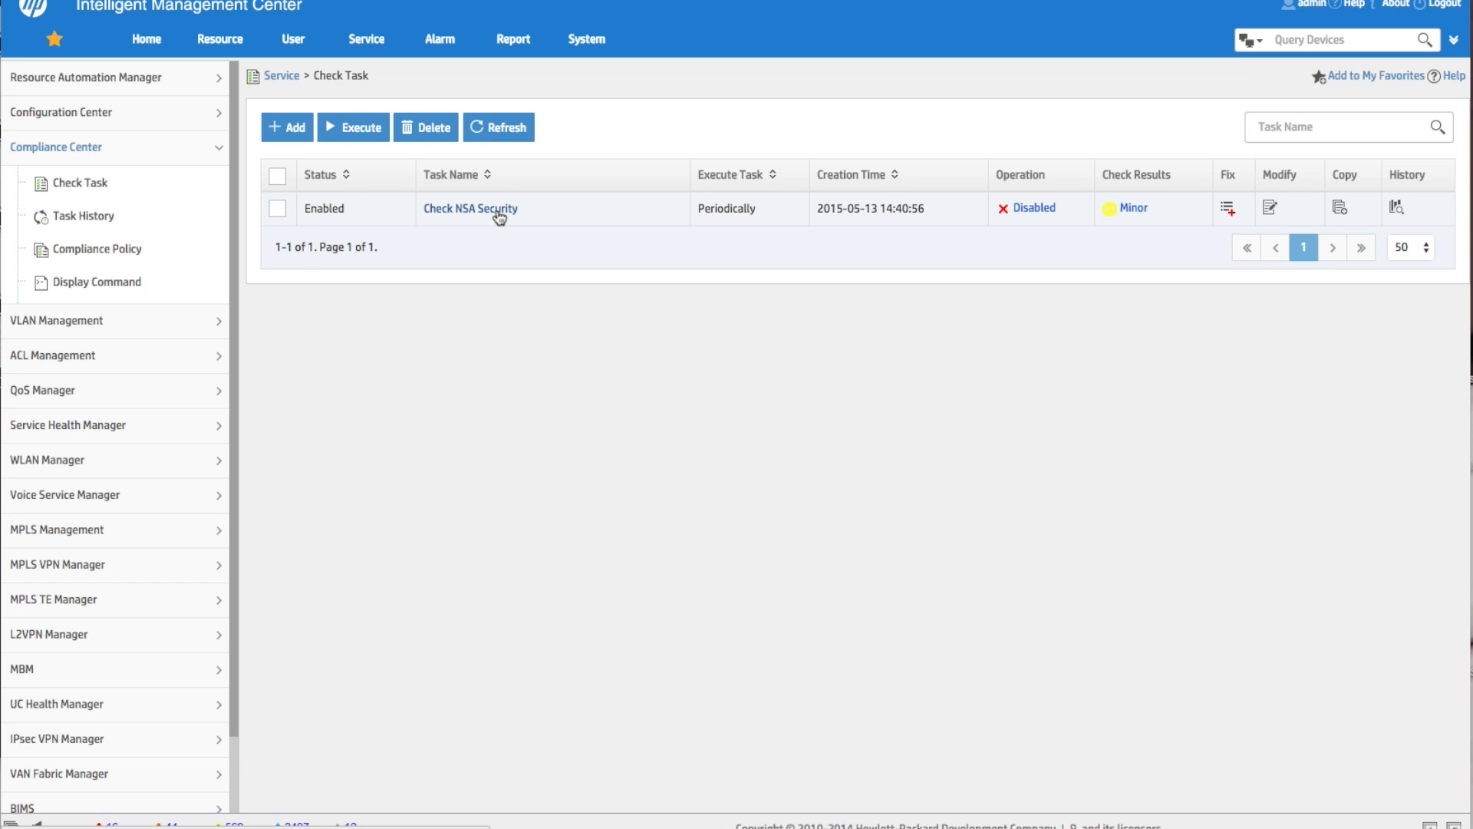
# Step: View the severity breakdown of the task's check results and open the results in strategy view
pyautogui.moveTo(1143, 209)
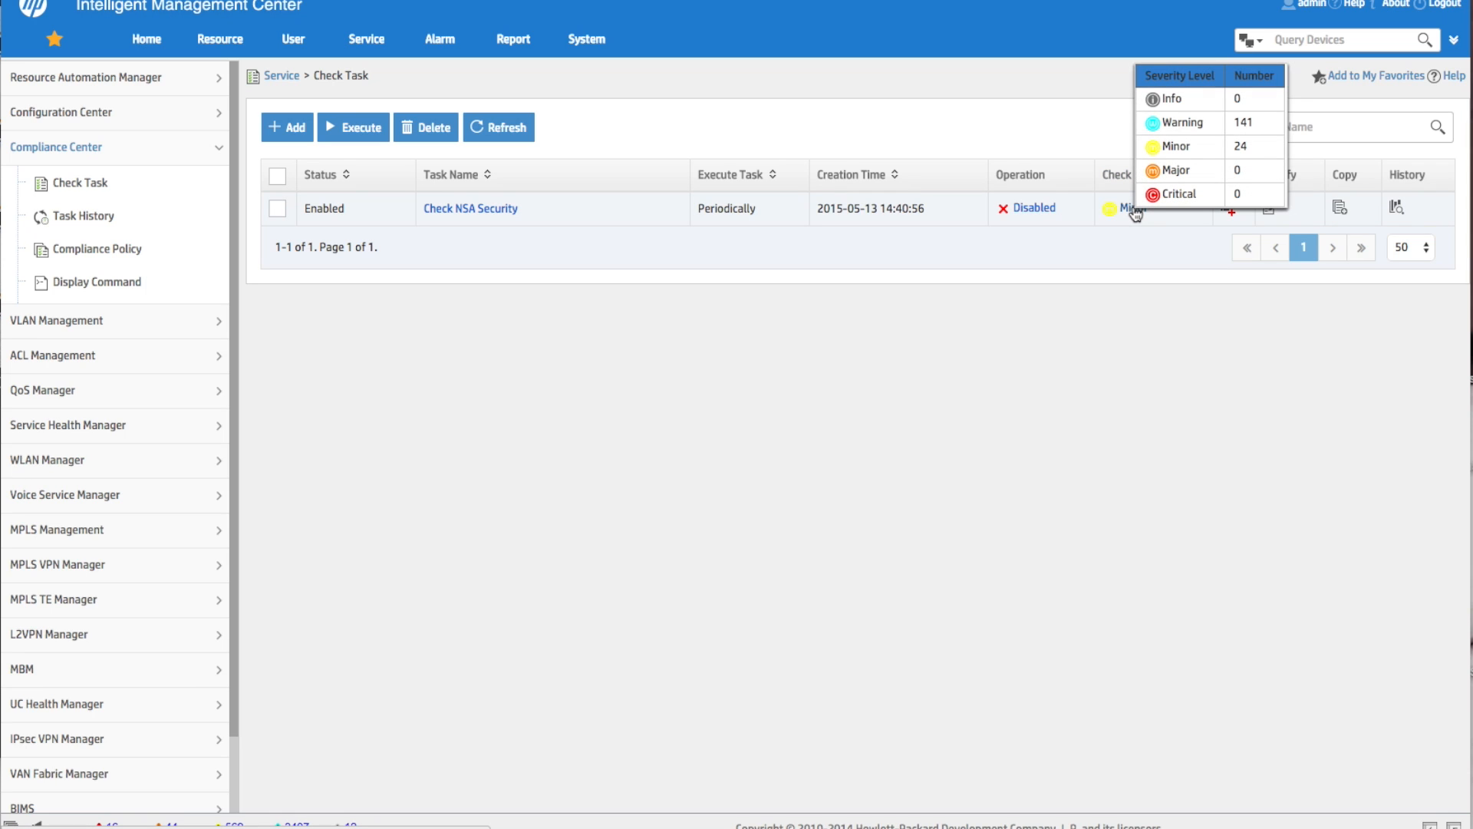
pyautogui.click(1396, 207)
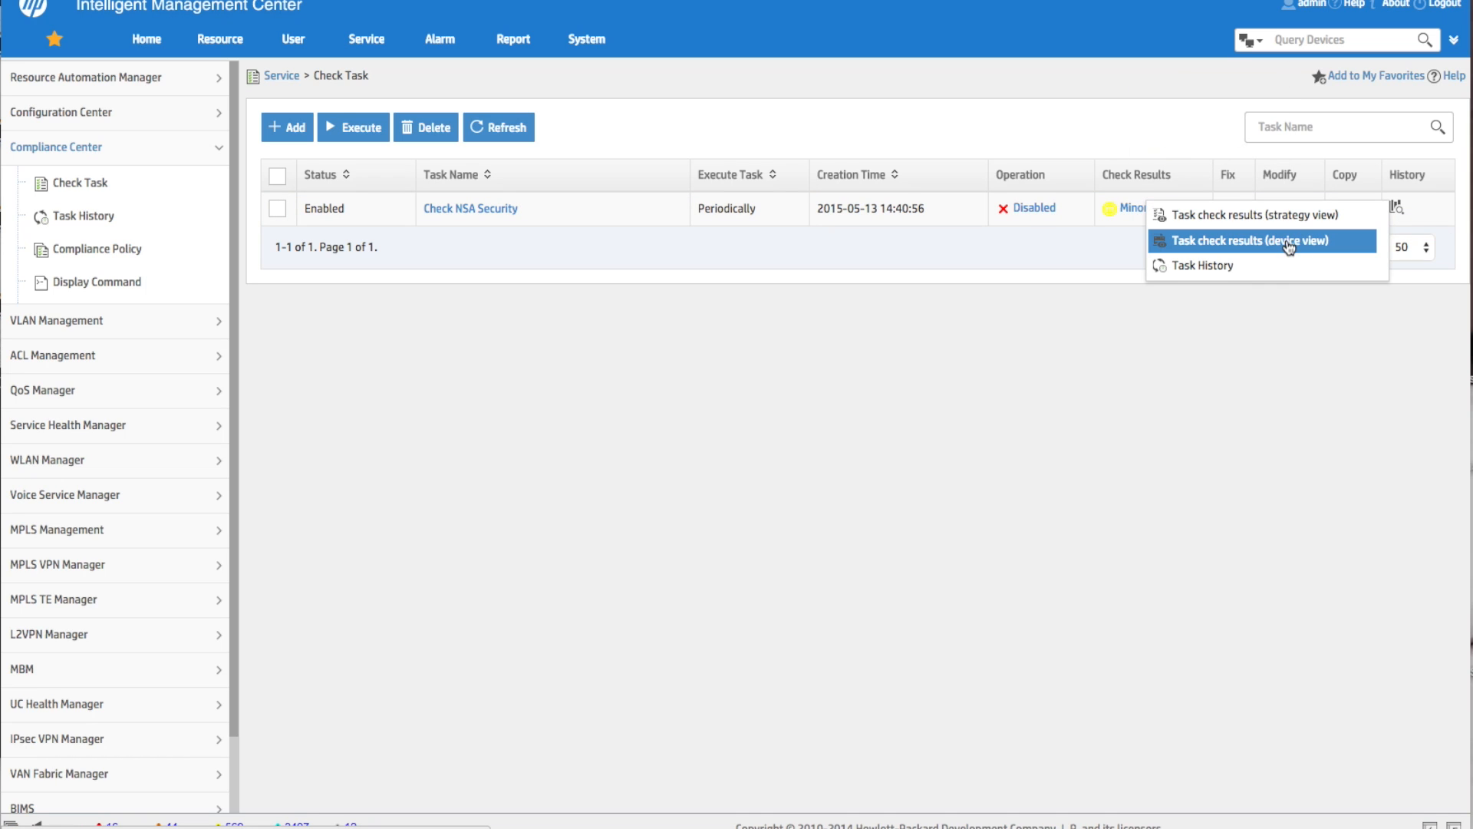
pyautogui.click(1283, 216)
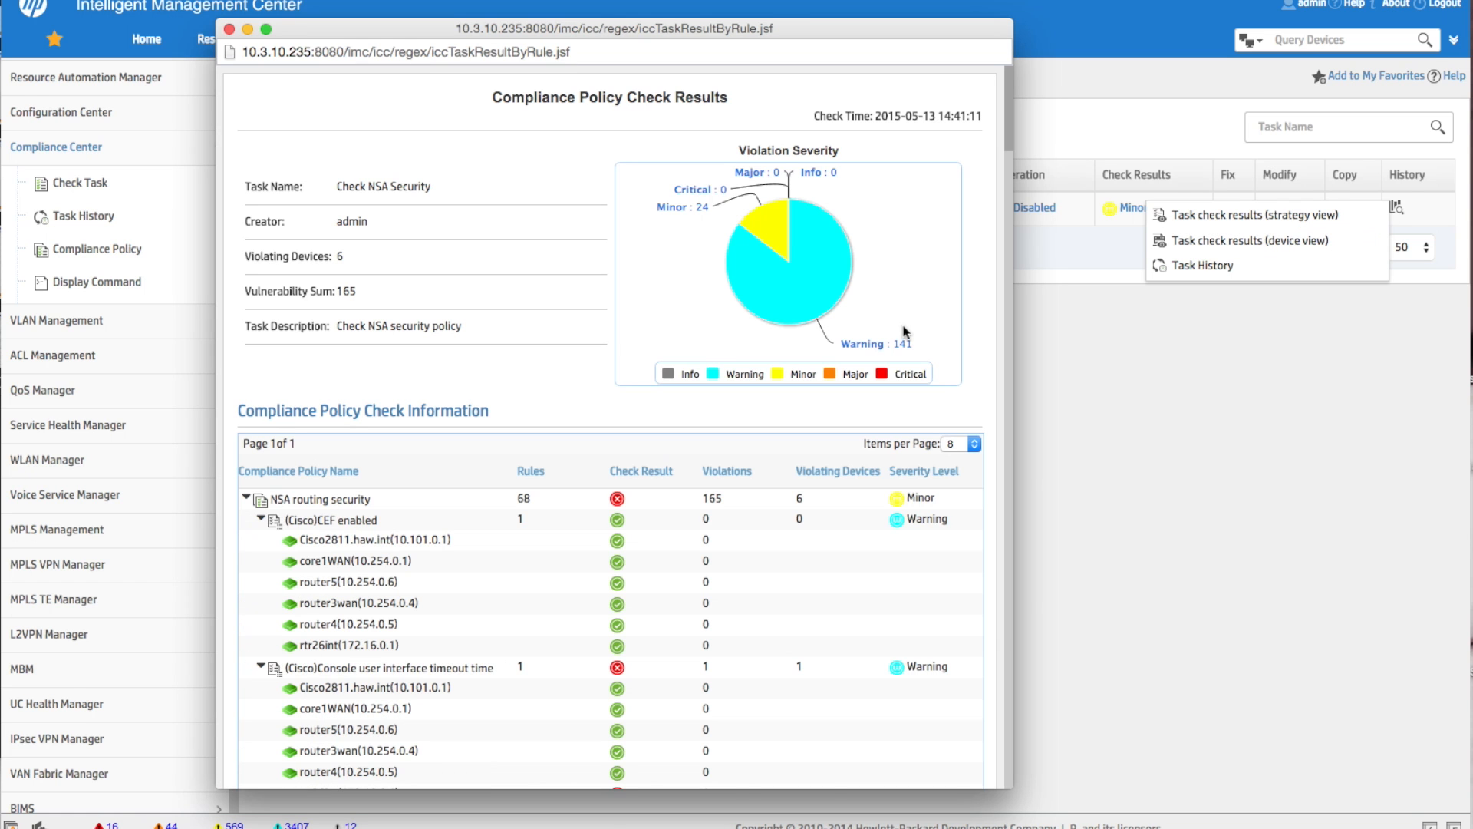
# Step: Examine the NSA routing security results rule by rule for each router, then close the compliance results report
pyautogui.scroll(-4, 675, 583)
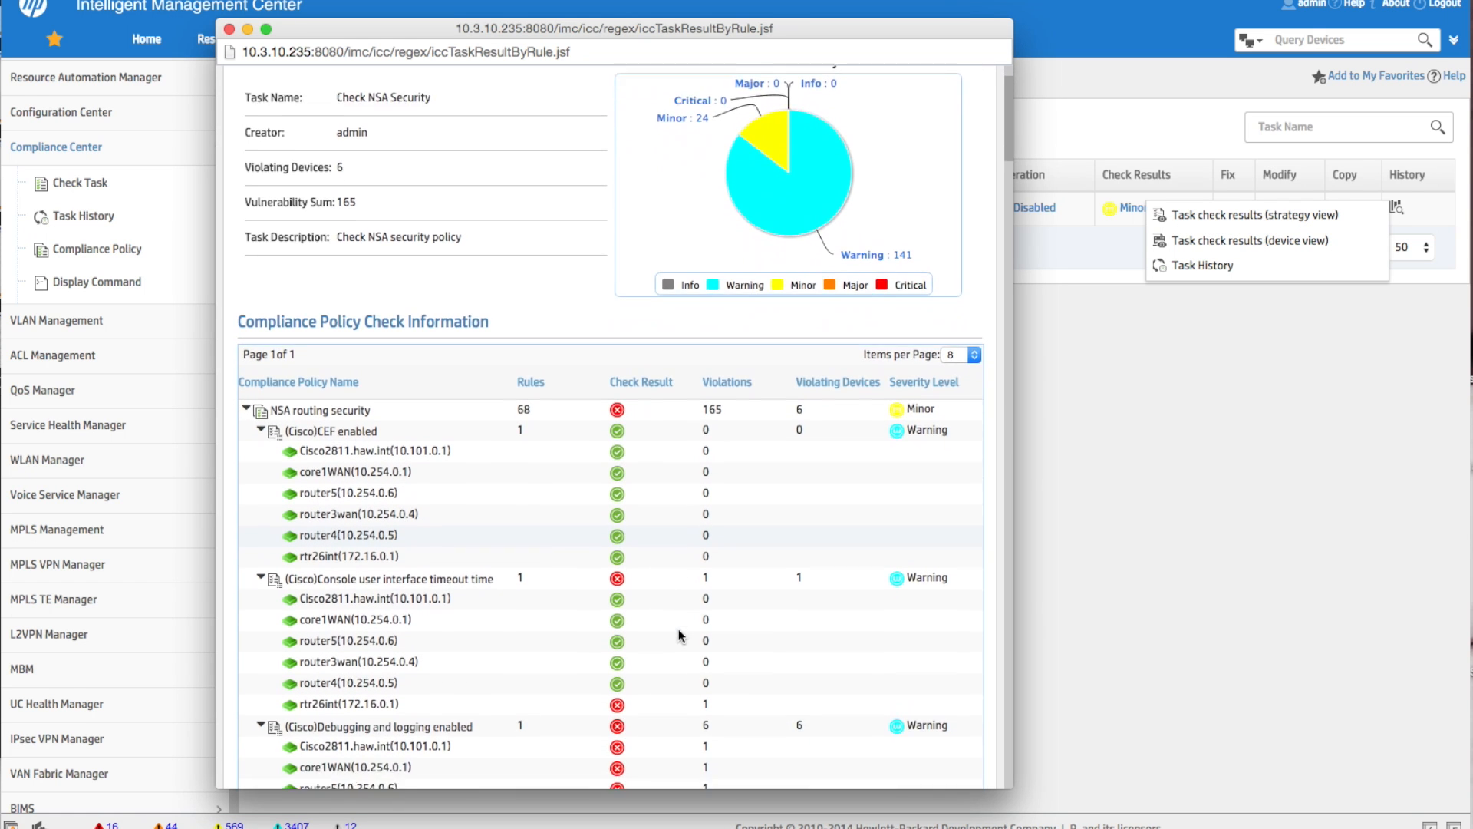
pyautogui.scroll(-4, 678, 635)
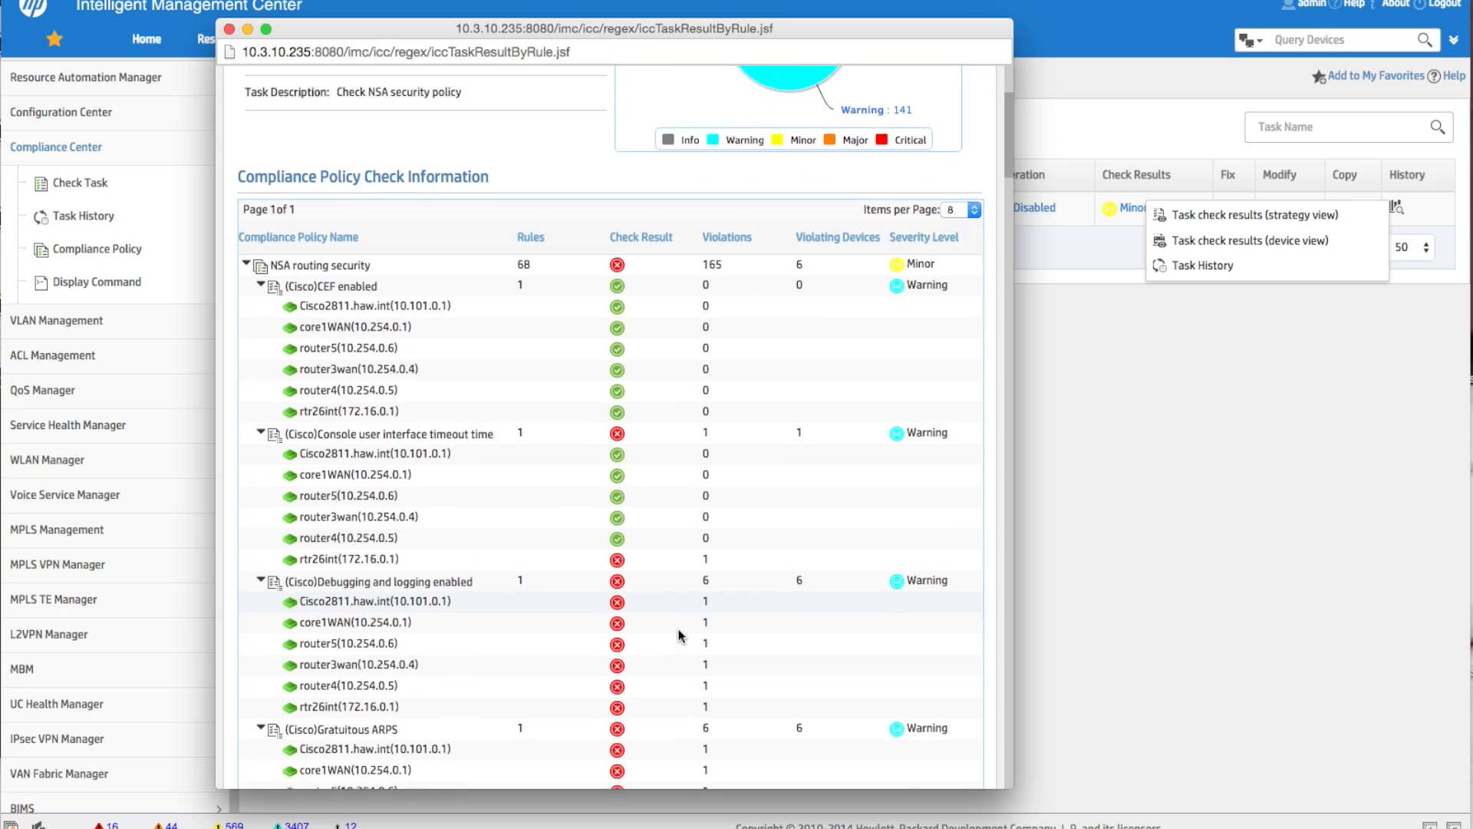
pyautogui.scroll(-2, 680, 636)
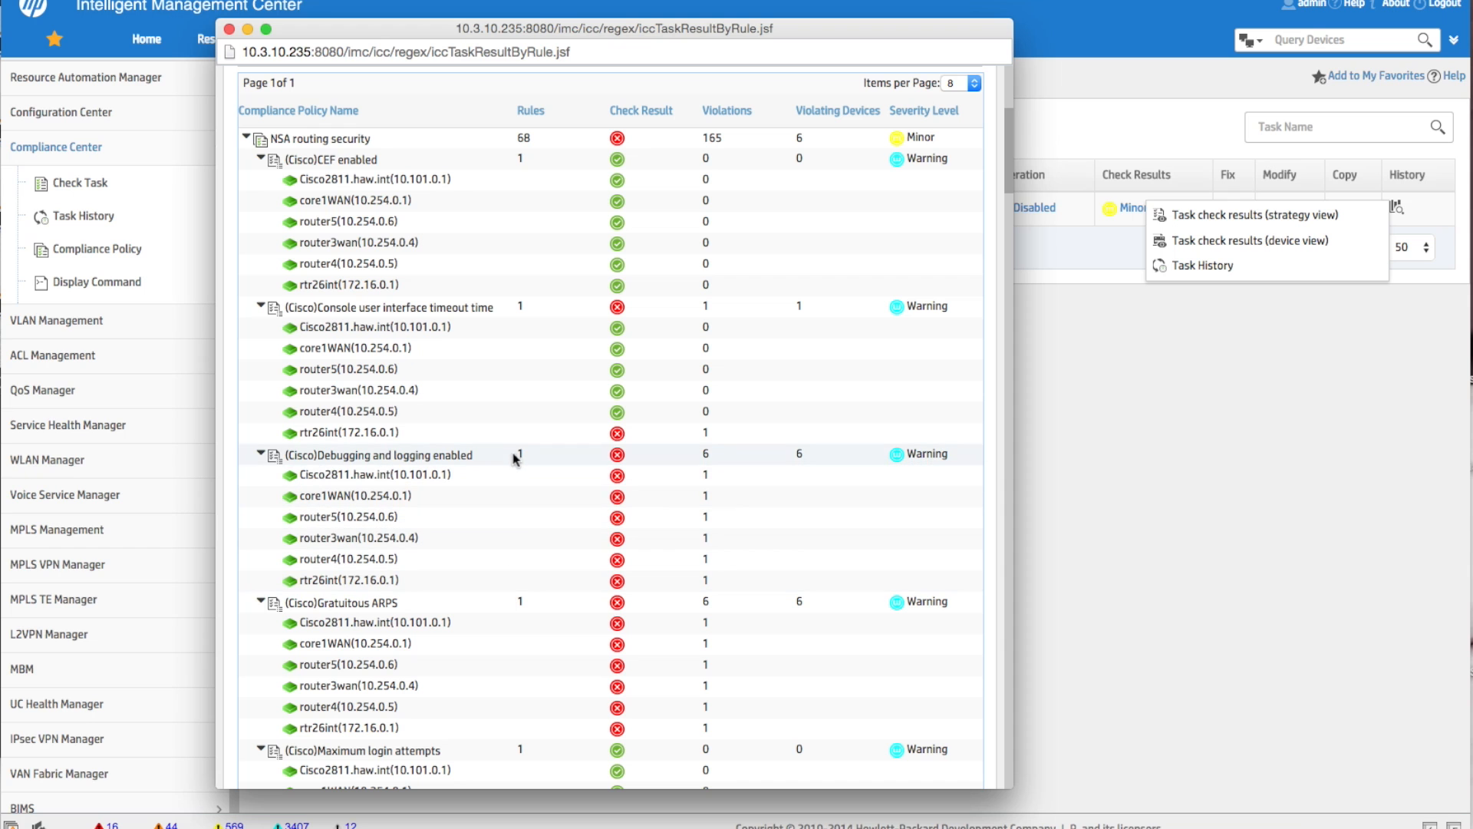
pyautogui.scroll(-3, 519, 614)
pyautogui.scroll(-6, 520, 621)
pyautogui.scroll(-5, 519, 621)
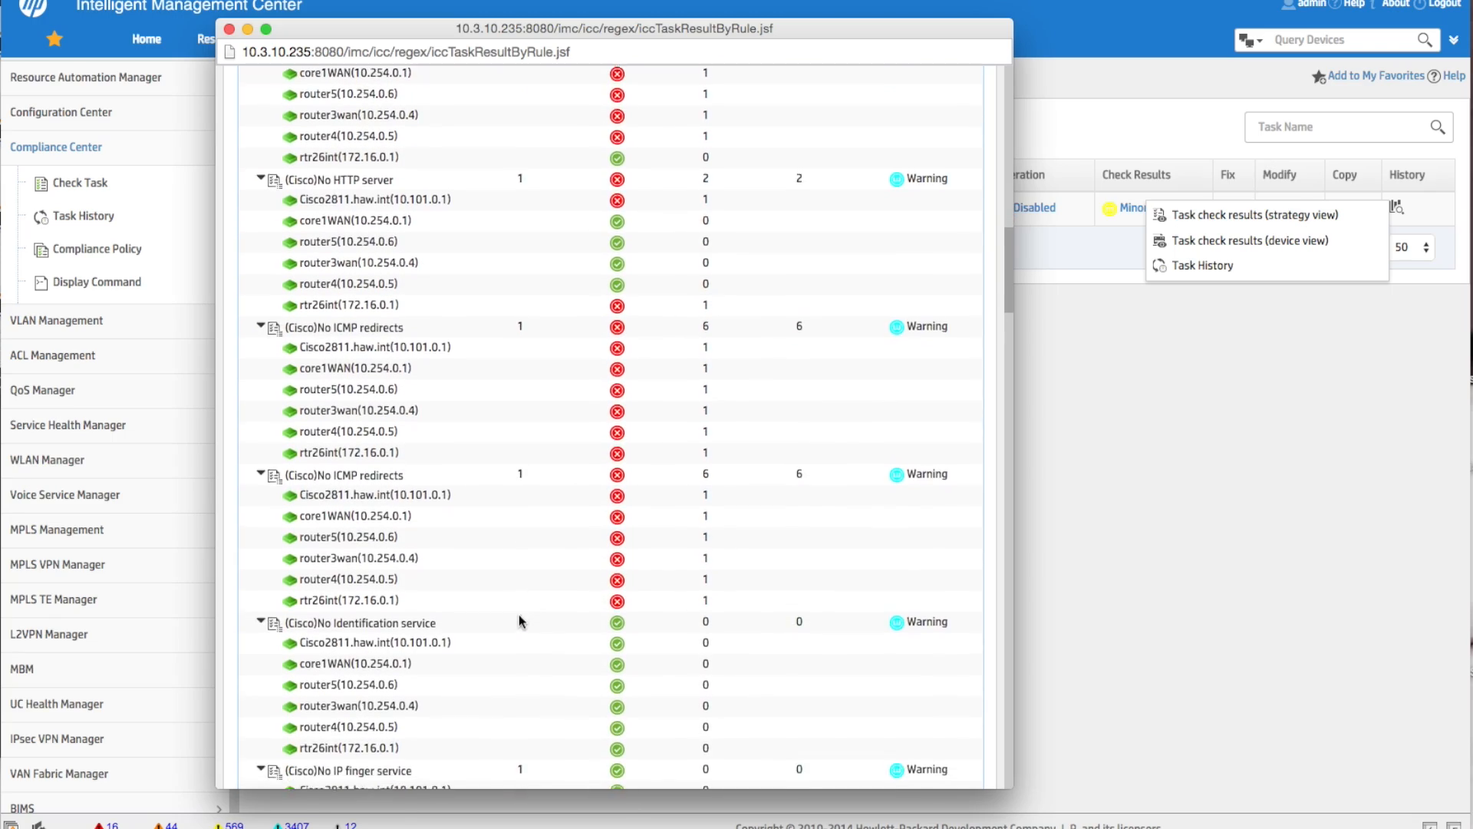
pyautogui.scroll(-9, 520, 621)
pyautogui.scroll(-15, 520, 620)
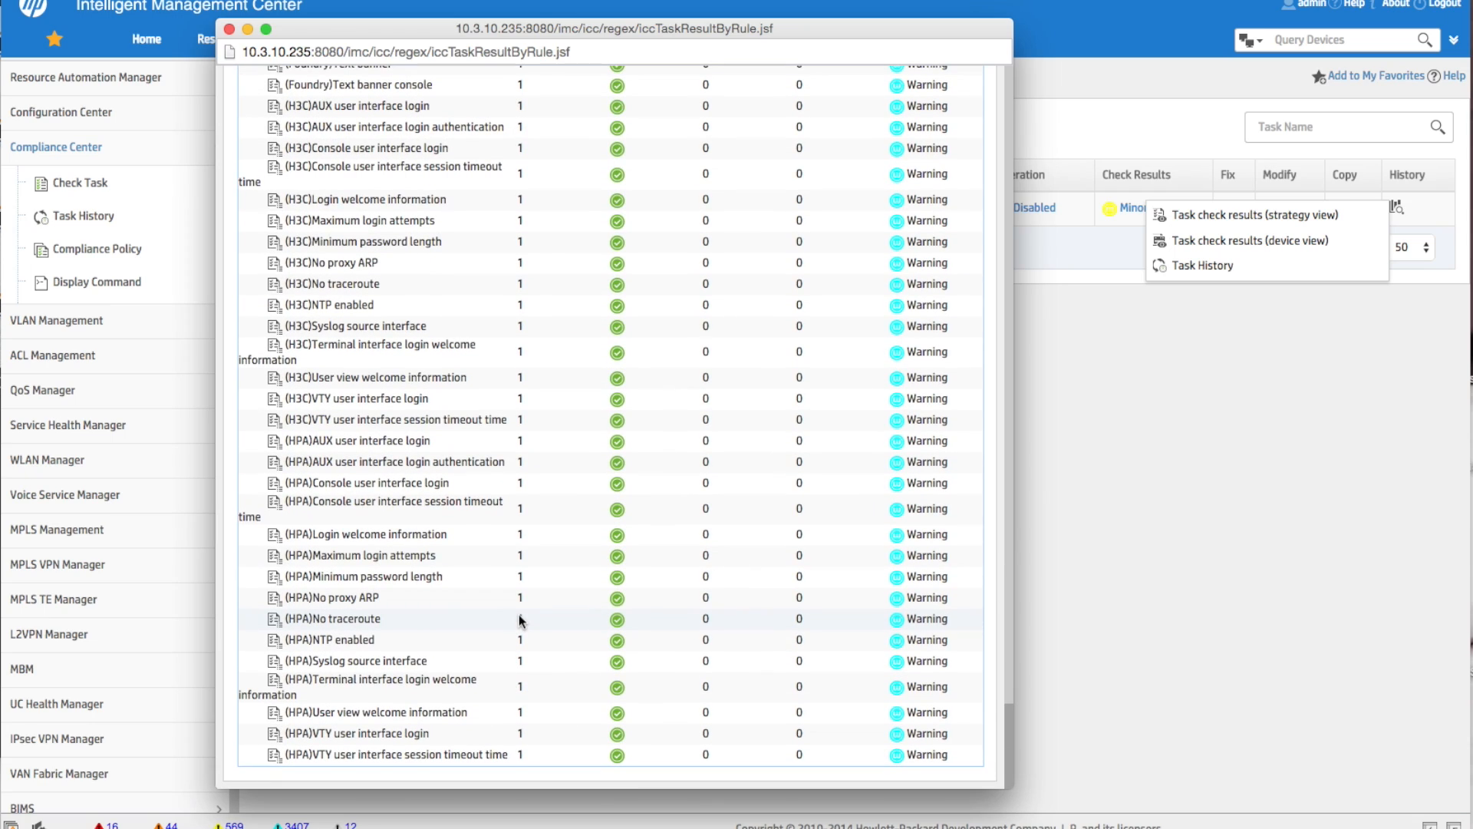
pyautogui.scroll(20, 519, 620)
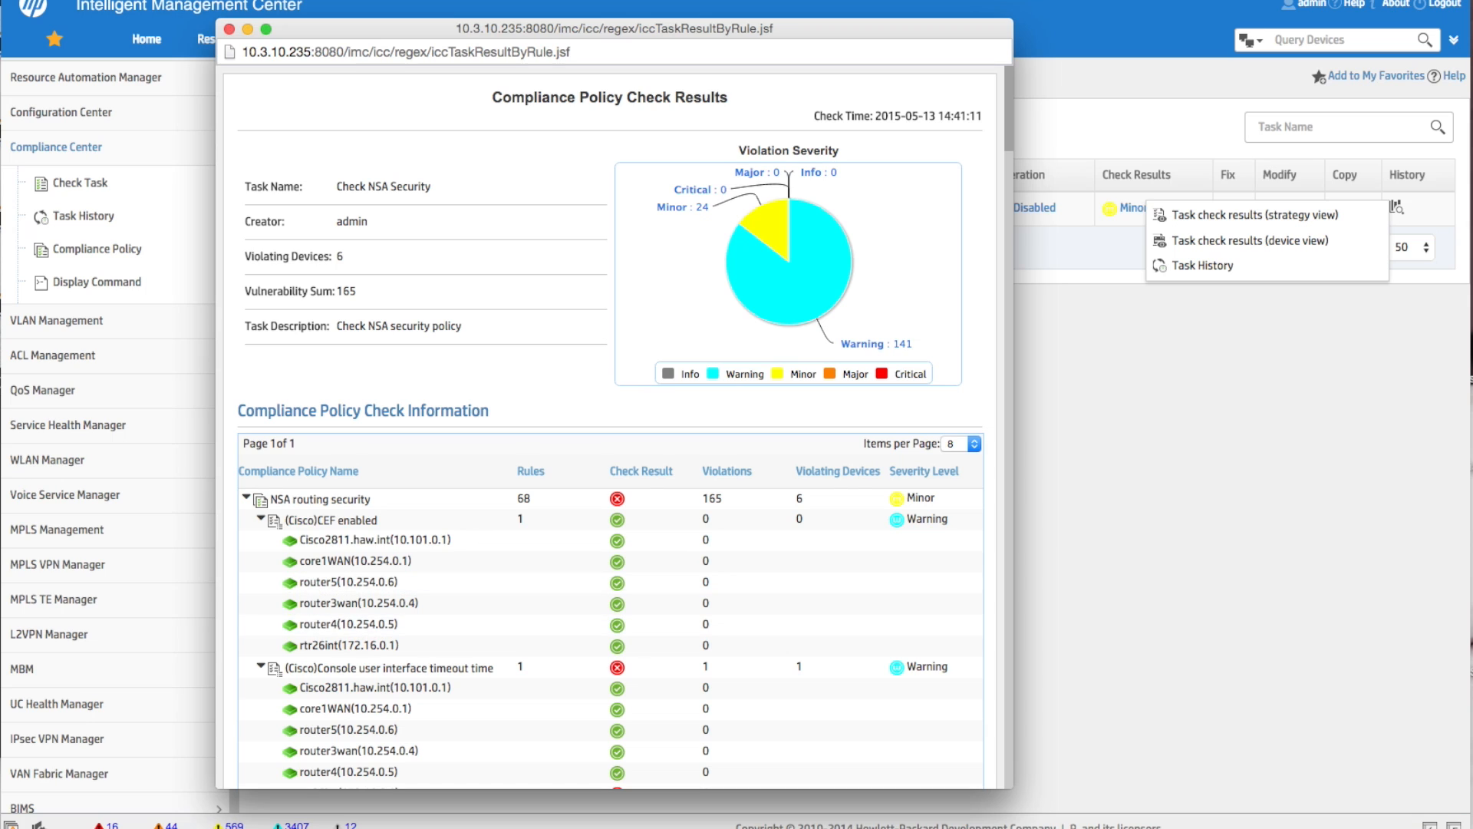
pyautogui.click(231, 33)
pyautogui.click(922, 477)
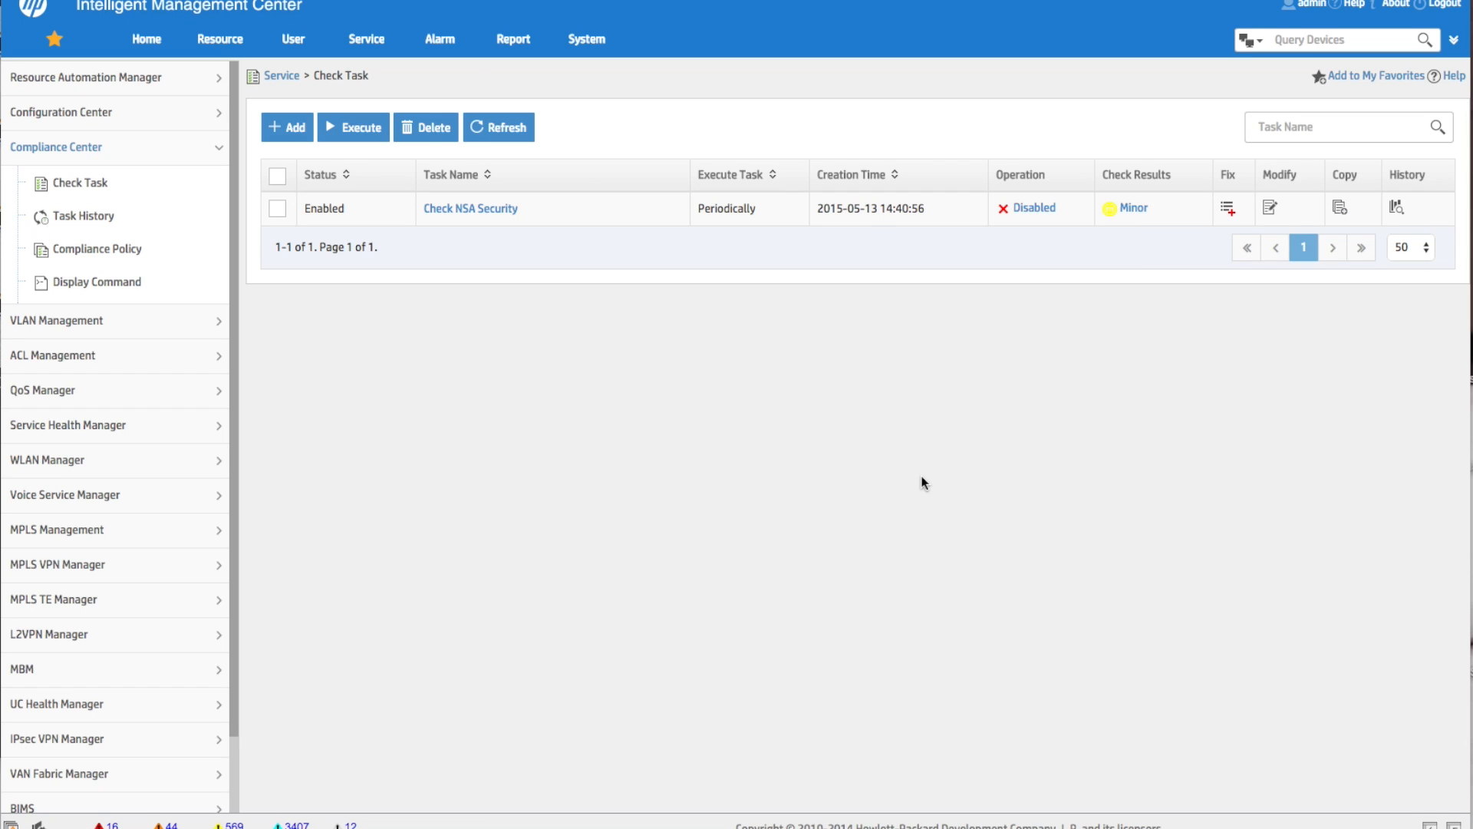